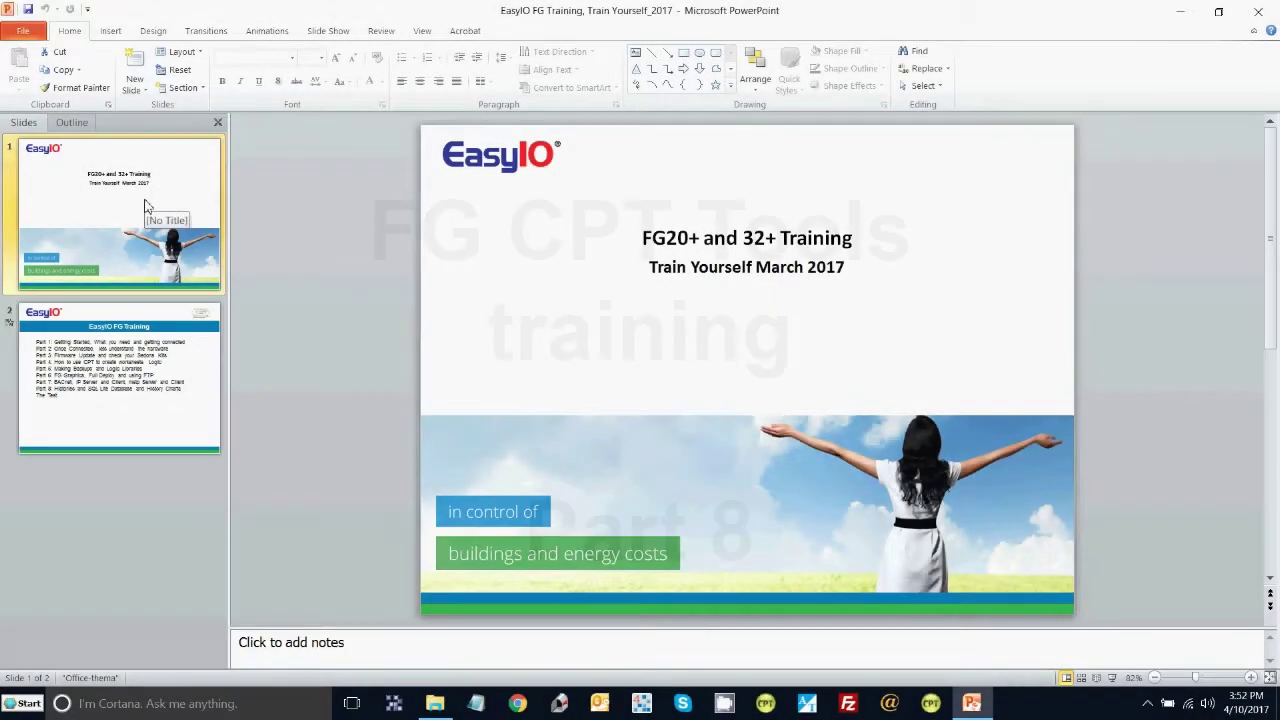
Show the training outline slide and open "14 EasyIO FG Series SQL Lite v2.1" from the 01 EasyIO FG Series user guide folder in File Explorer.
left_click(103, 396)
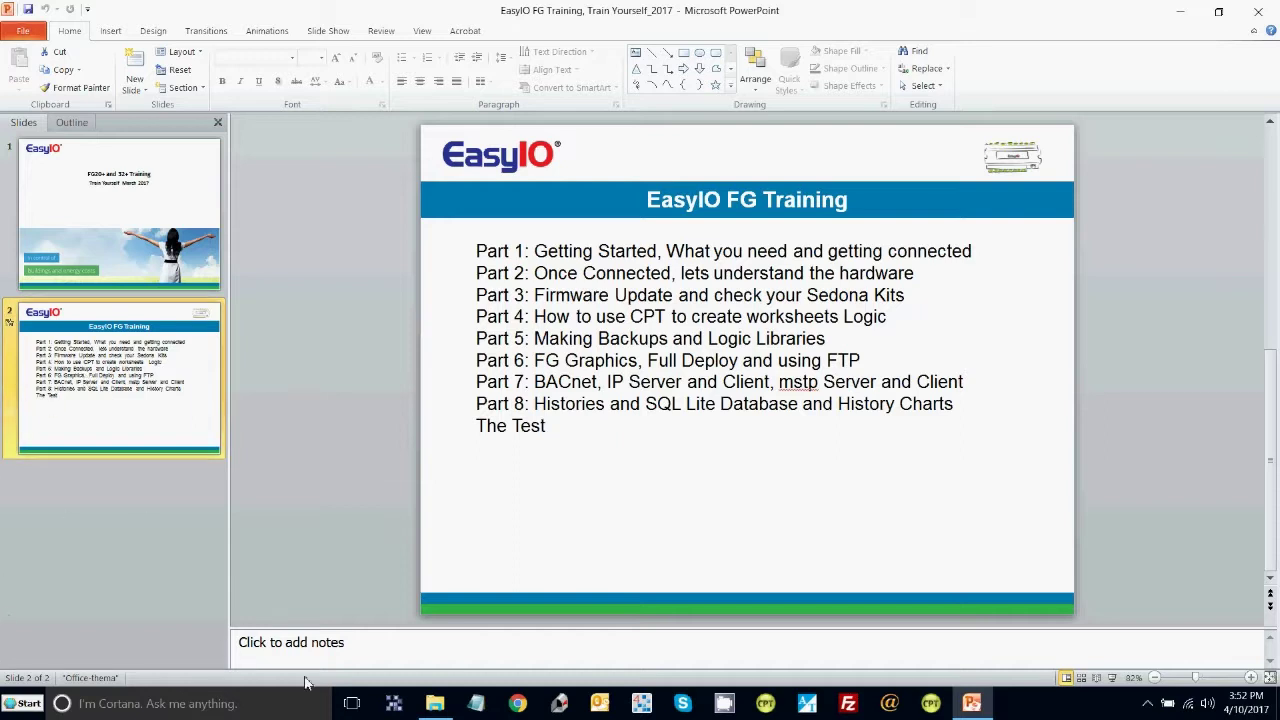
left_click(447, 707)
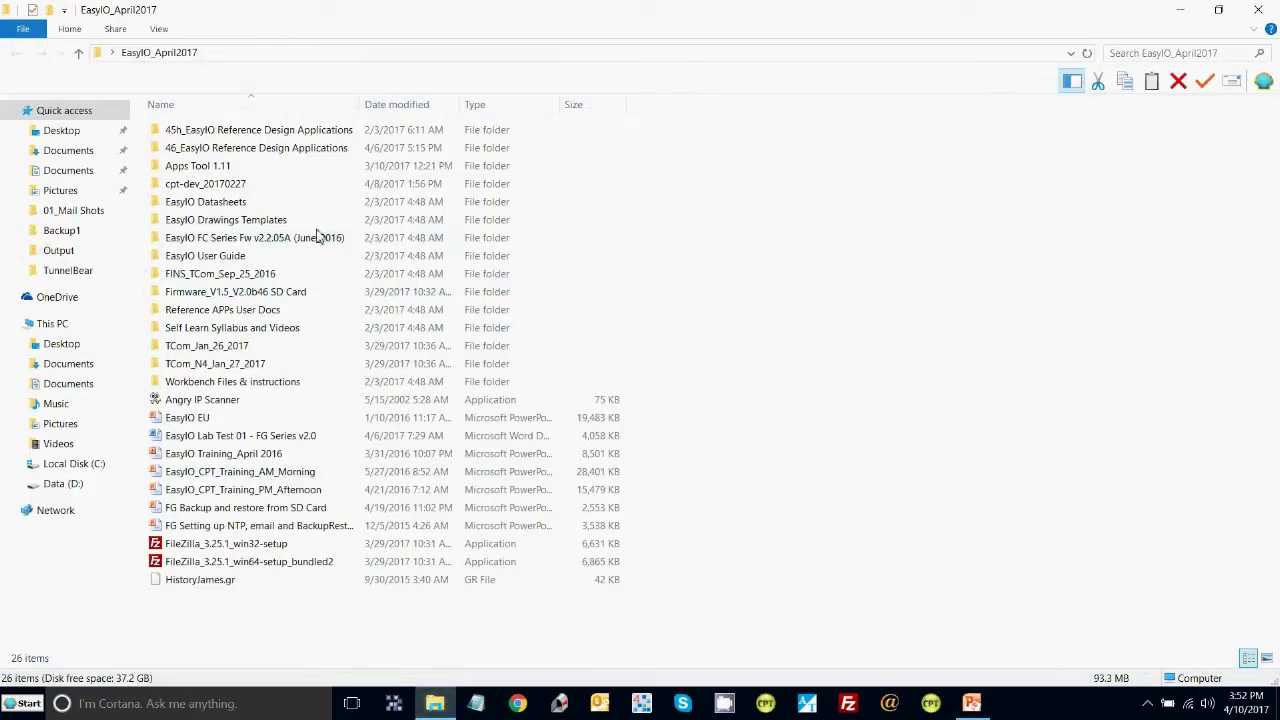
double_click(266, 256)
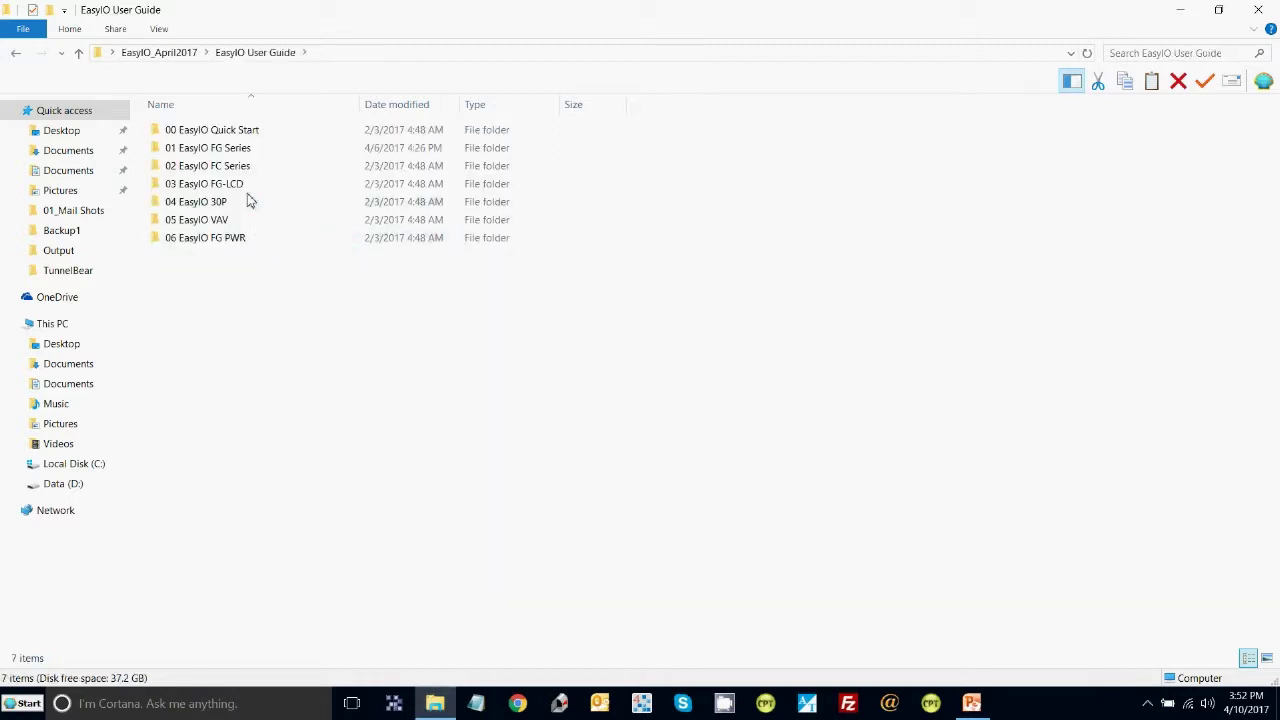
double_click(242, 148)
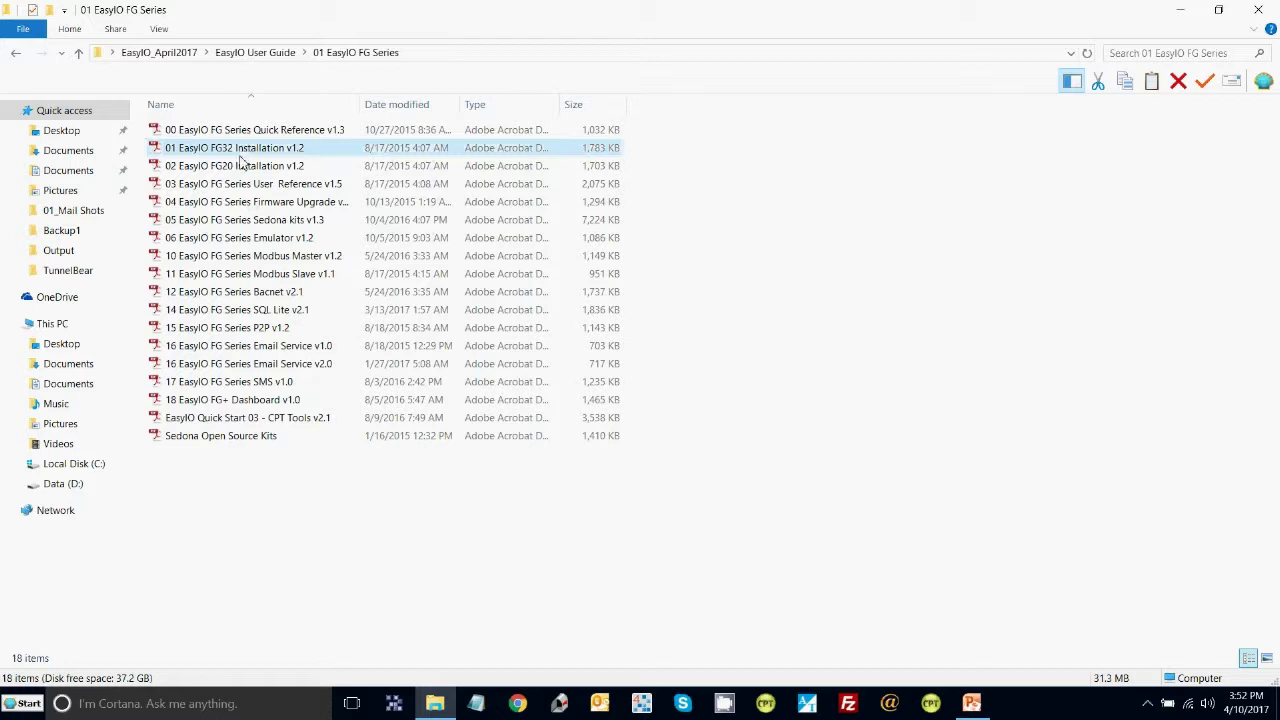
double_click(258, 312)
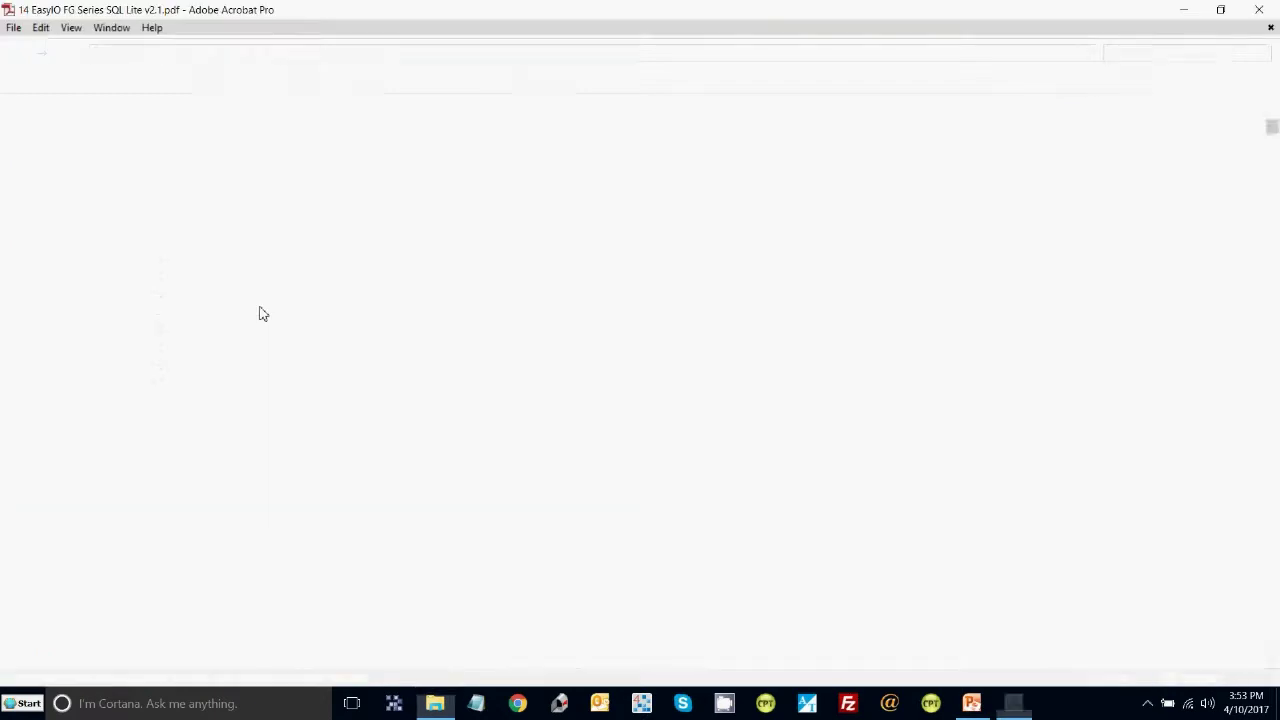
Read through the SQL Lite guide's recommendation and service pages, and open the SQL Function Blocks section from the table of contents.
scroll(1275, 537, "down", 20)
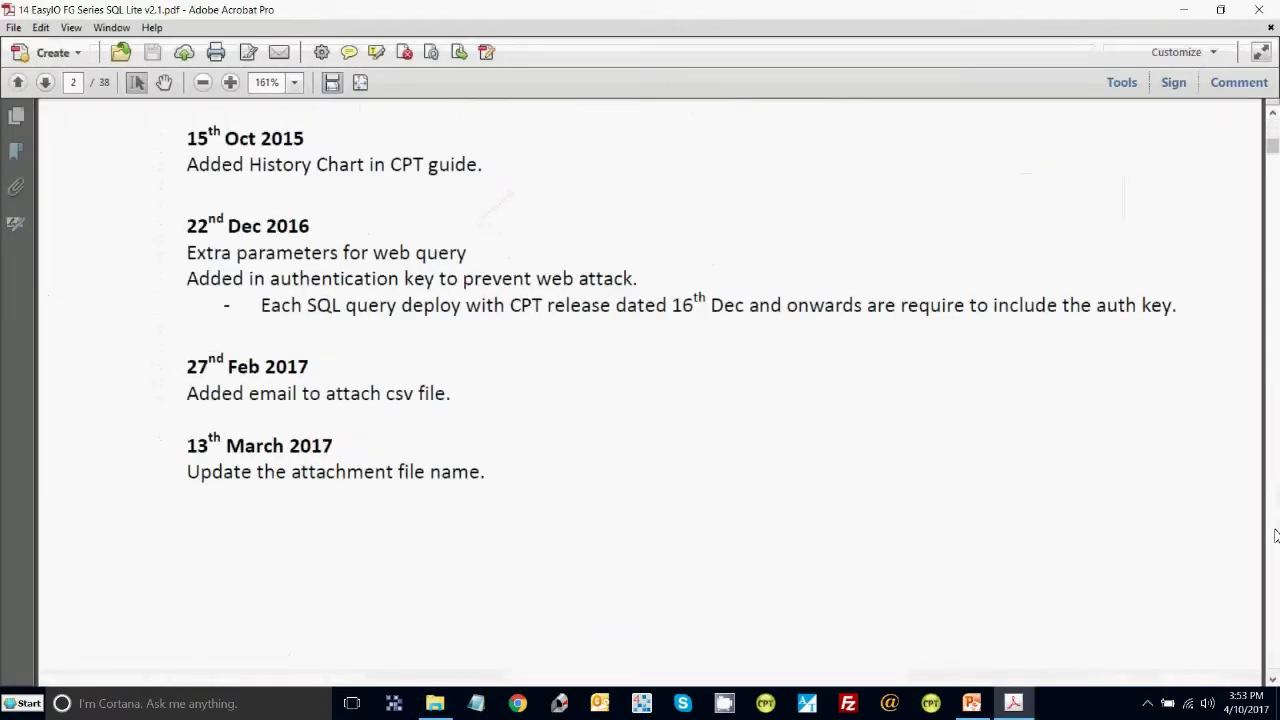
scroll(1275, 537, "down", 10)
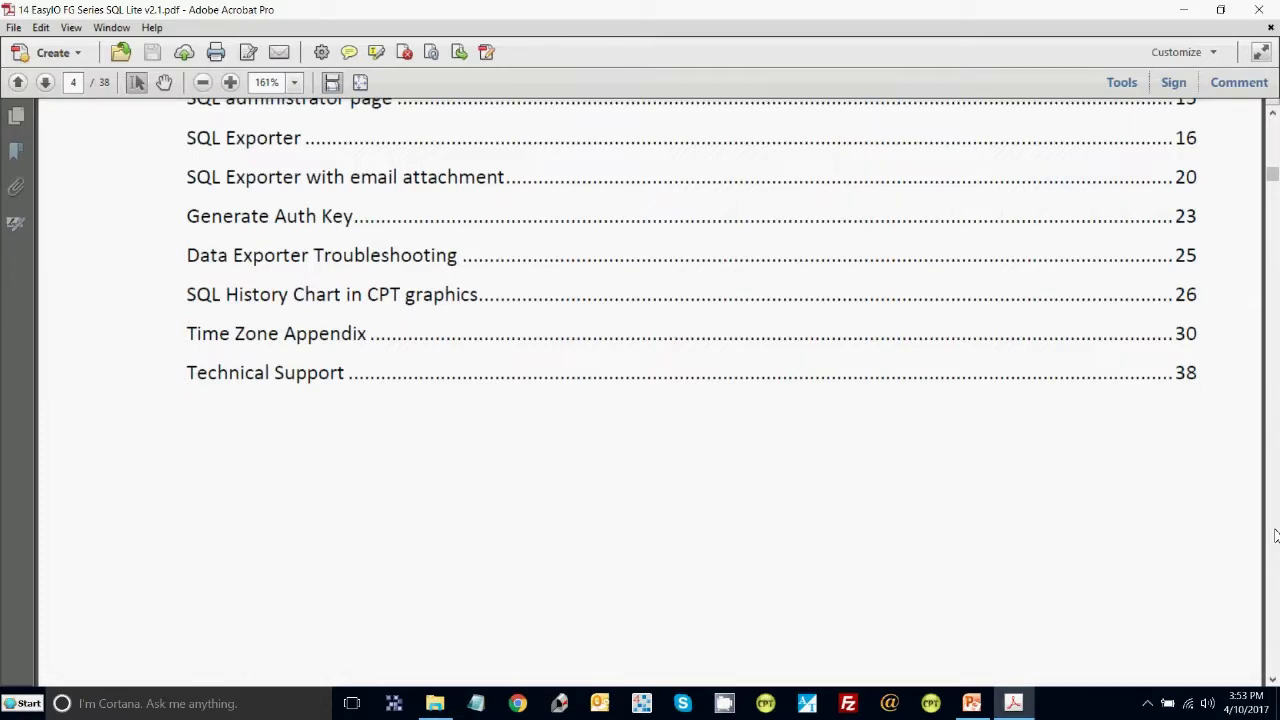
scroll(1275, 537, "down", 20)
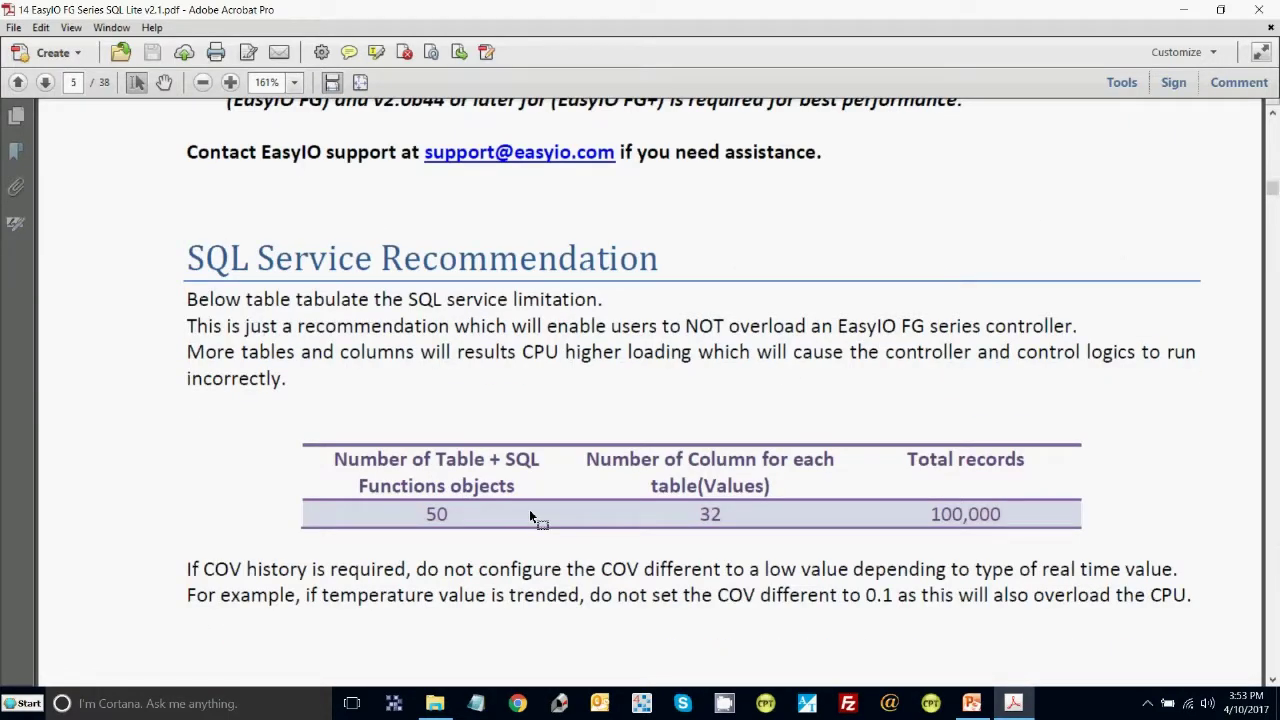
scroll(1275, 540, "down", 6)
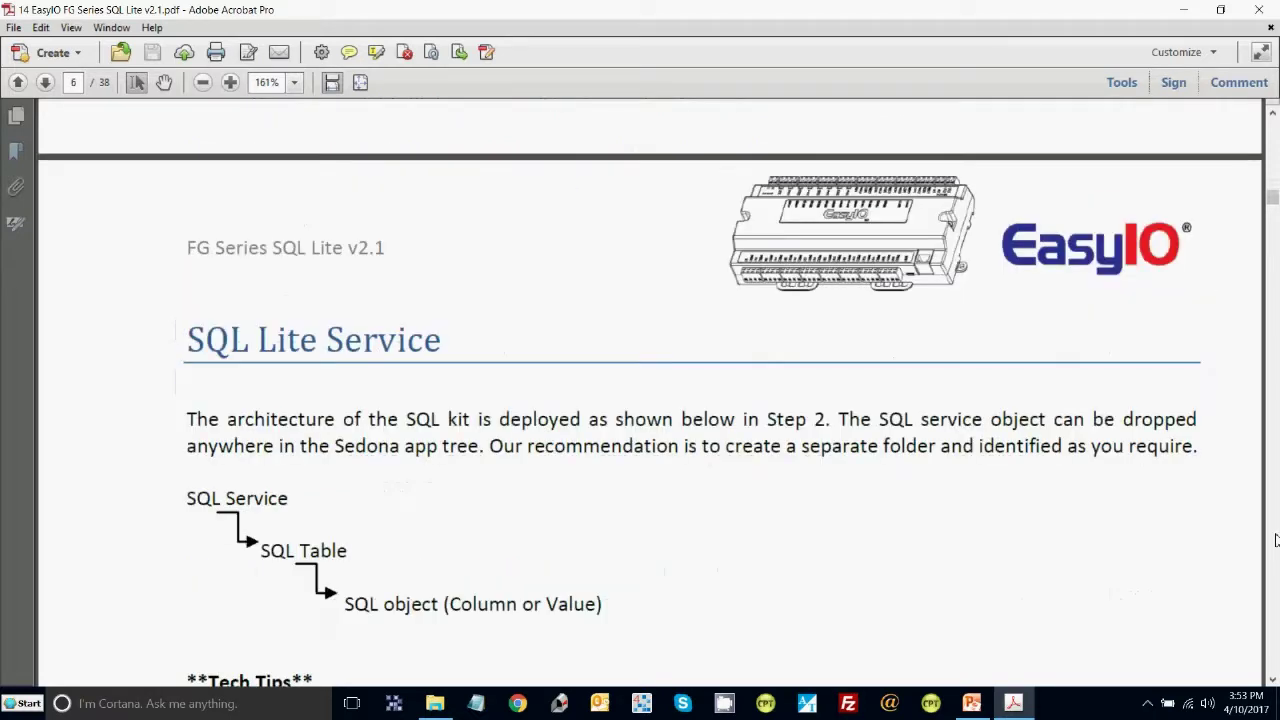
scroll(1275, 540, "down", 20)
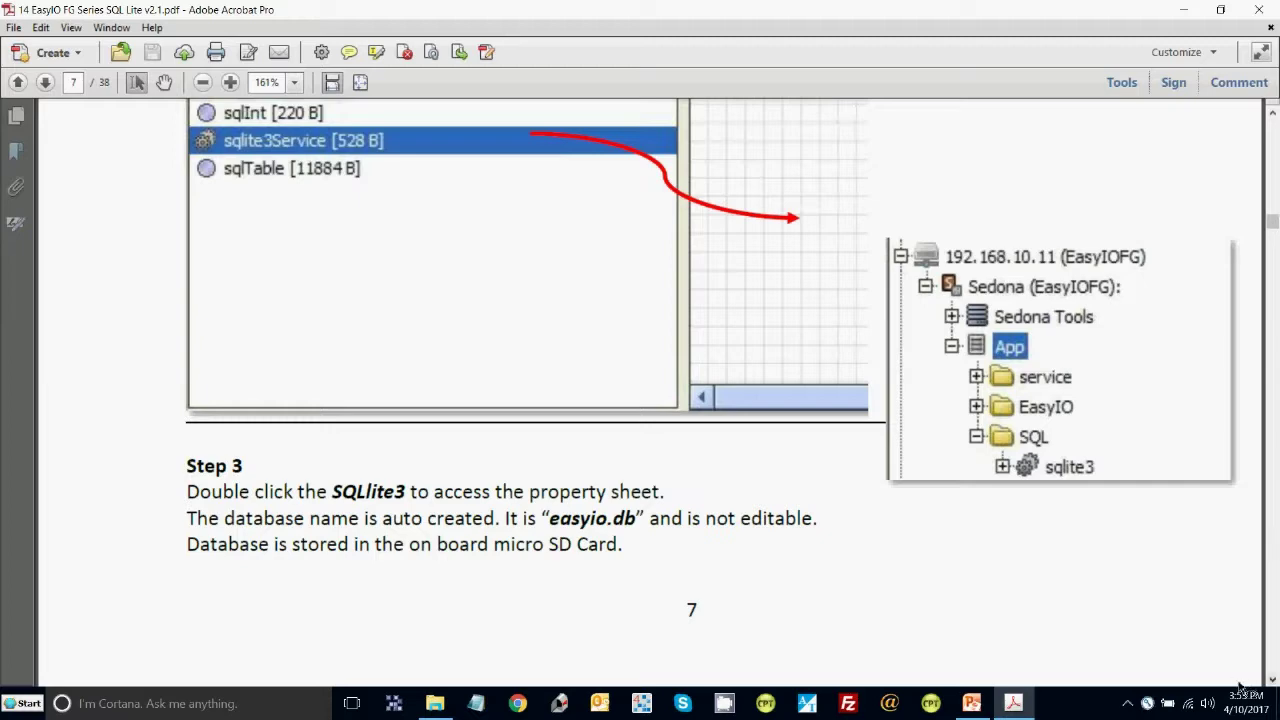
left_click_drag(1272, 222, 1273, 176)
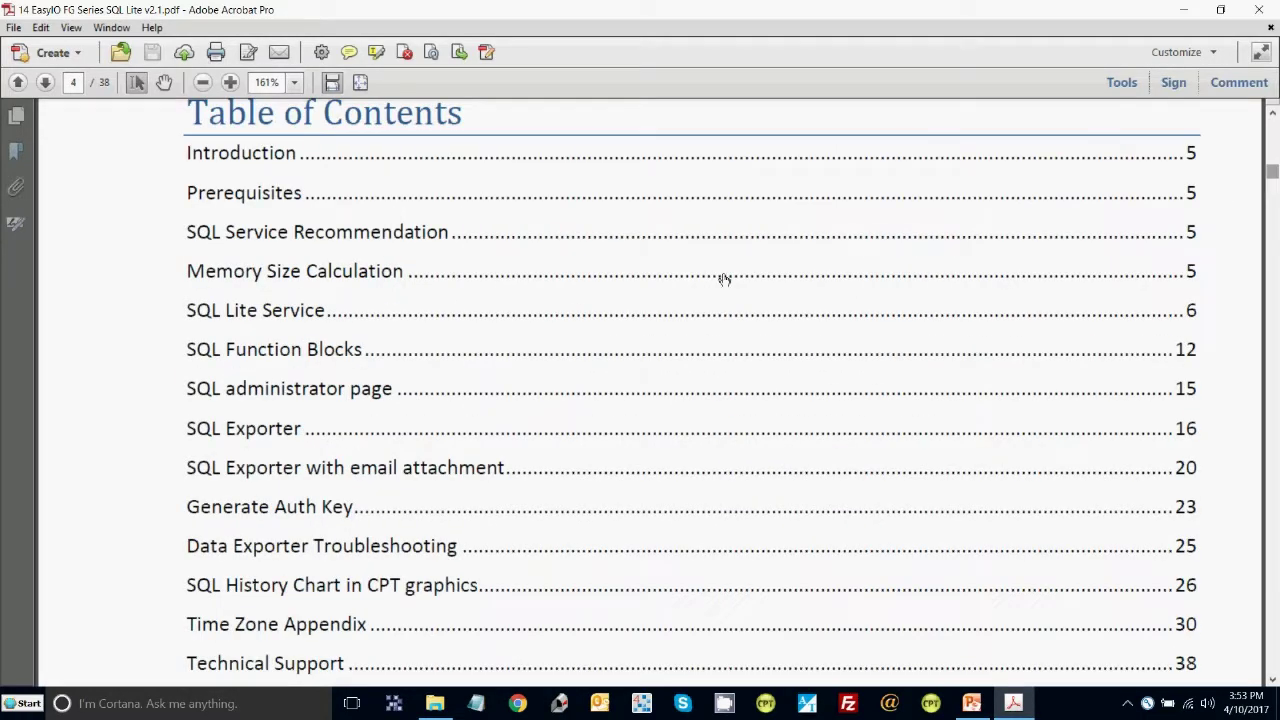
left_click(307, 351)
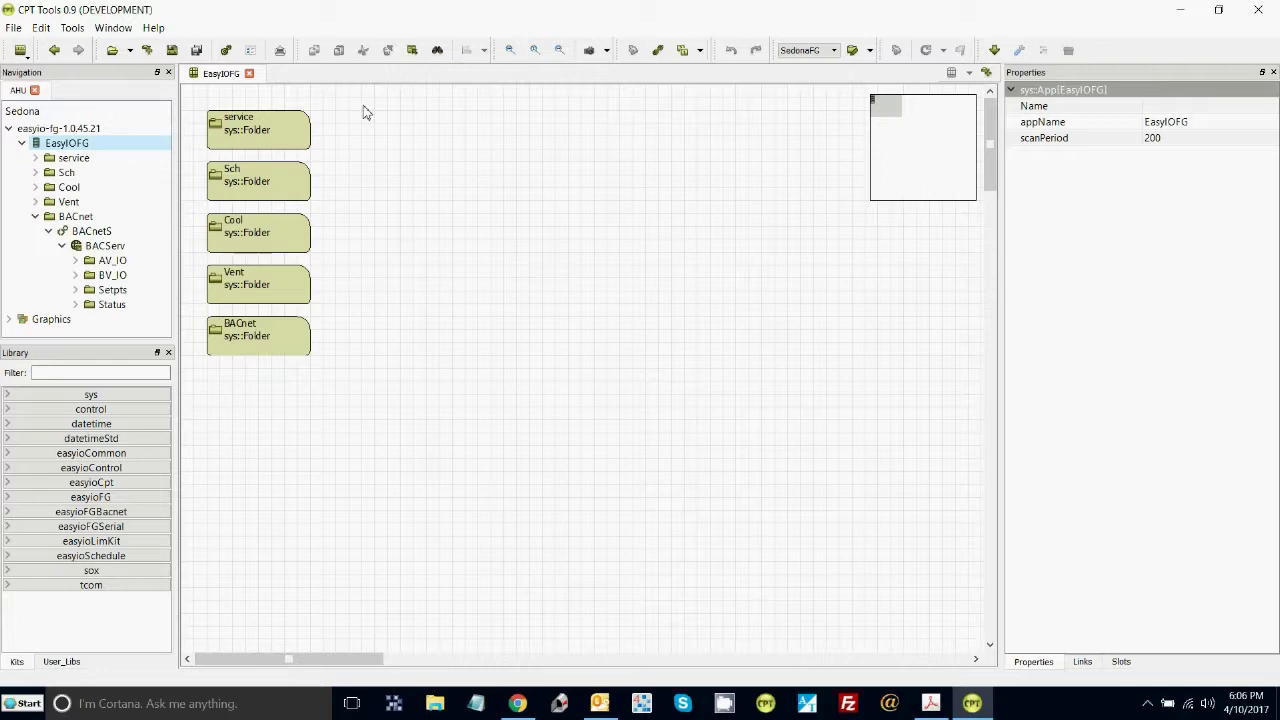
Switch to Chrome and view the LIVE CHART and SCHEDULE graphics pages, dismissing the mail notification.
left_click(517, 703)
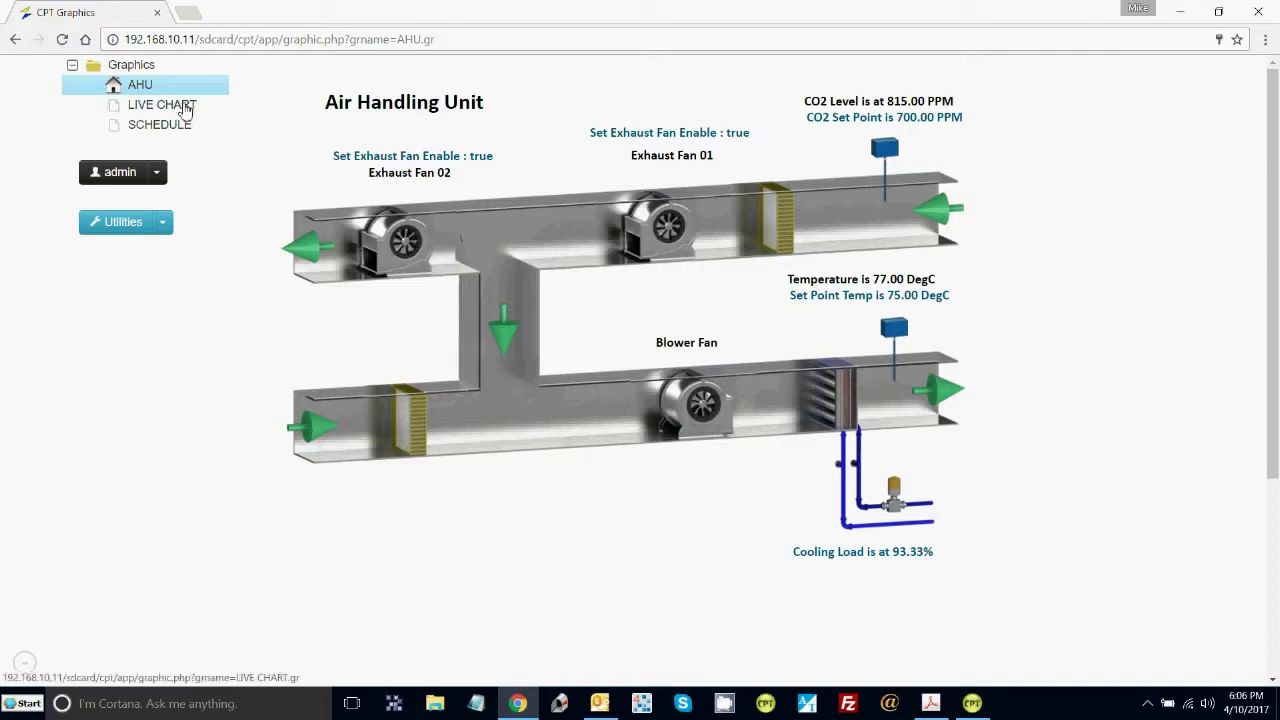
left_click(162, 105)
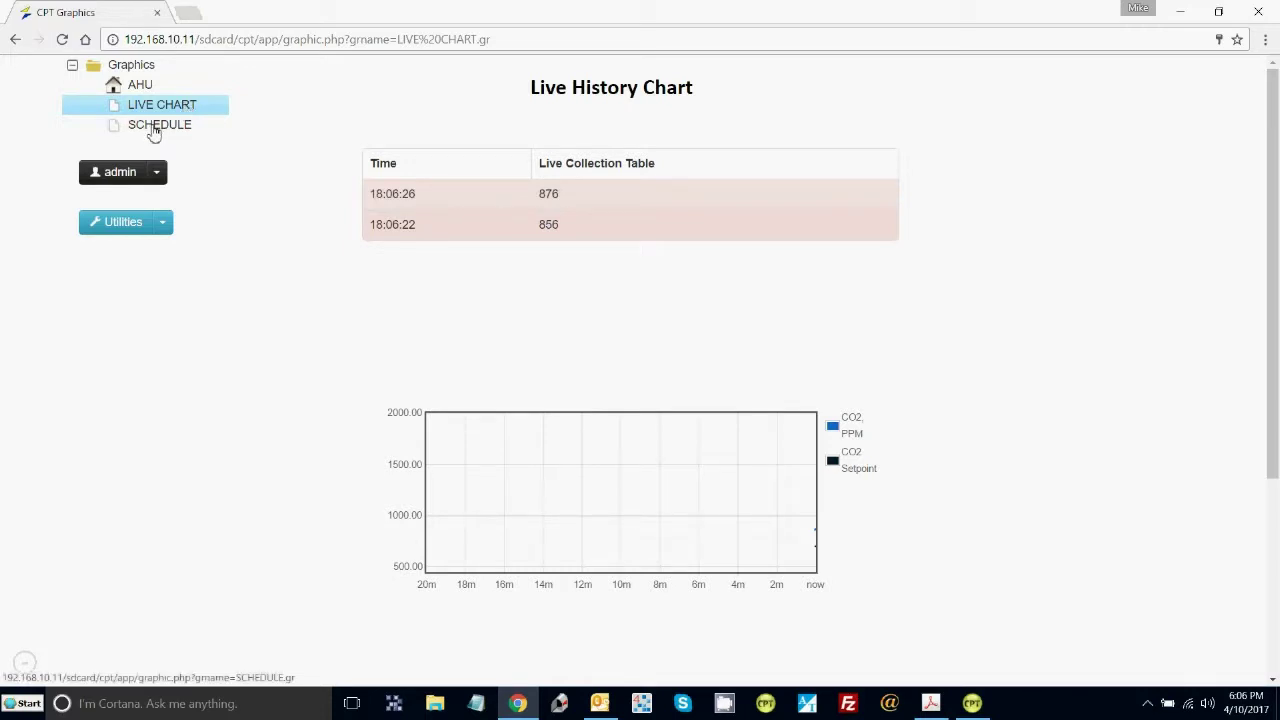
left_click(153, 131)
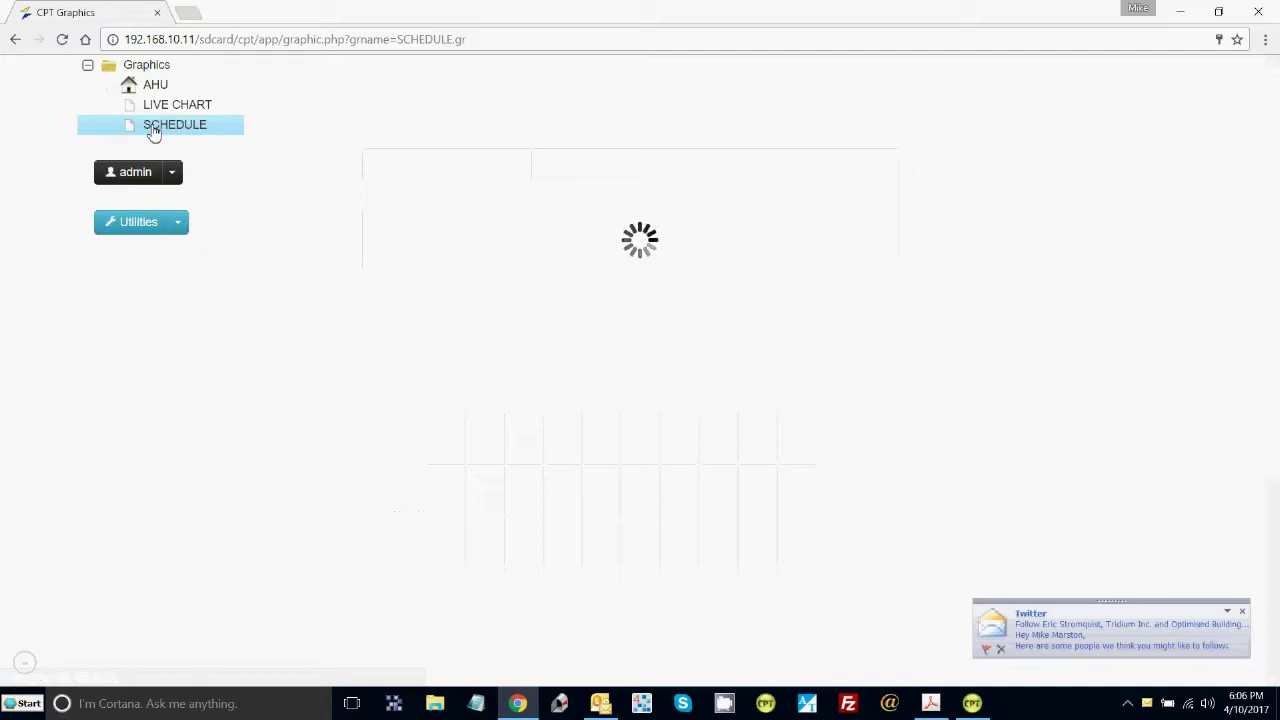
left_click(1242, 611)
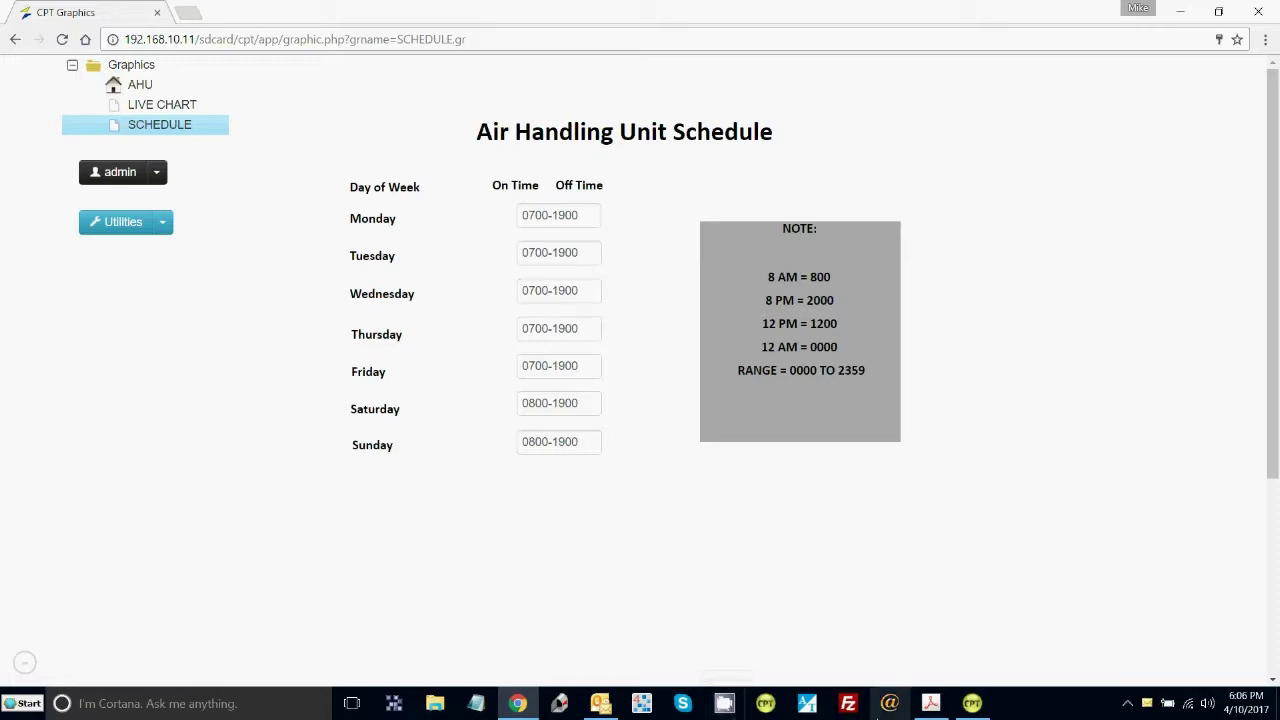
Switch to CPT Tools and add a folder named SQL to the EasyIOFG app's worksheet.
left_click(931, 703)
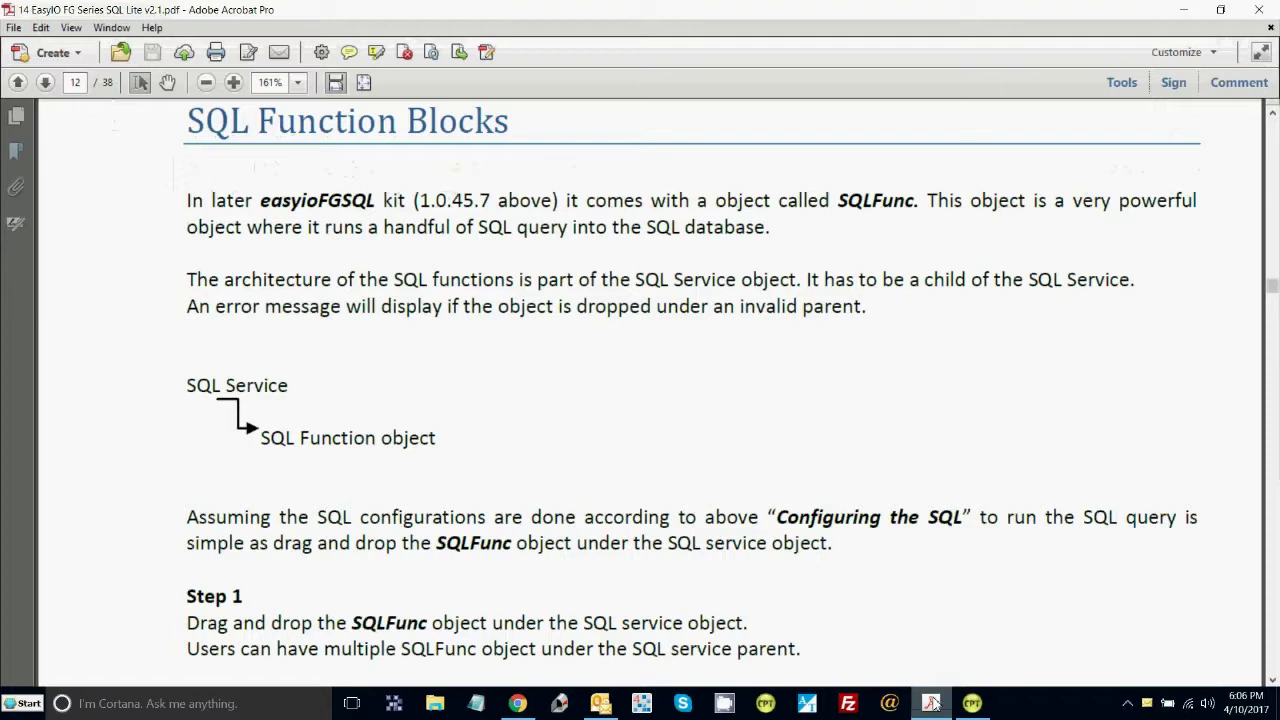
left_click(931, 703)
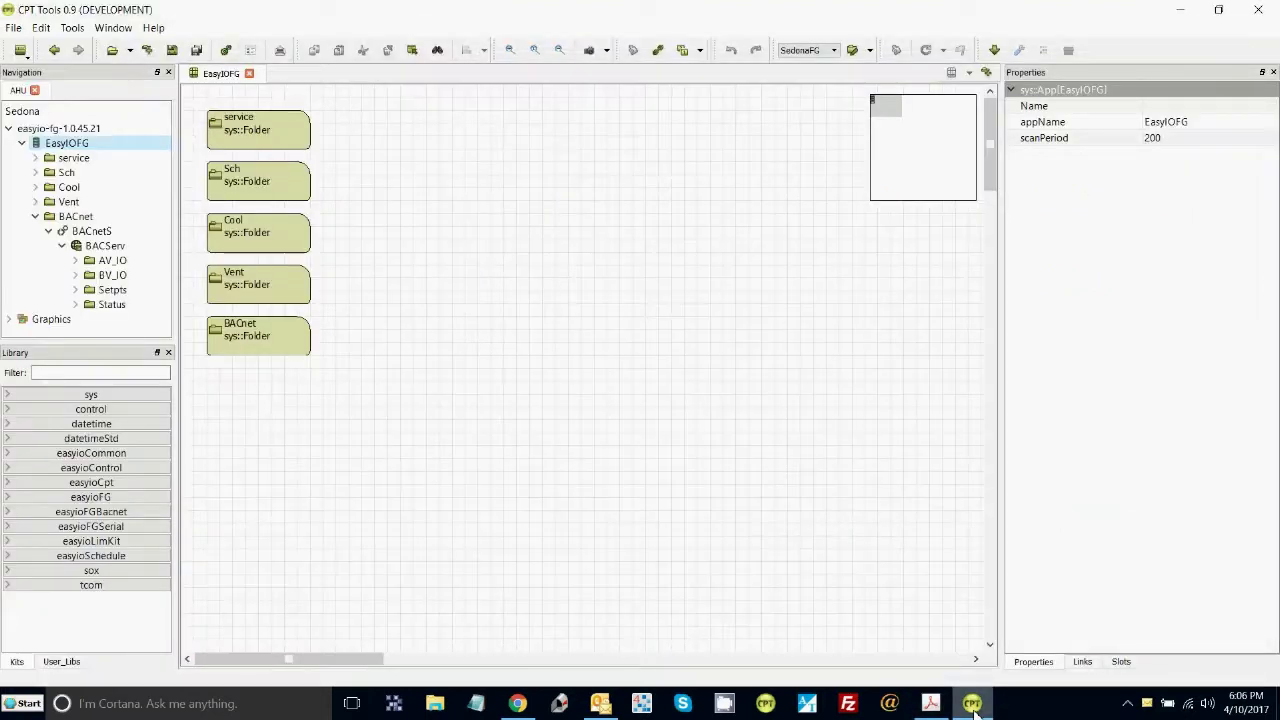
right_click(487, 241)
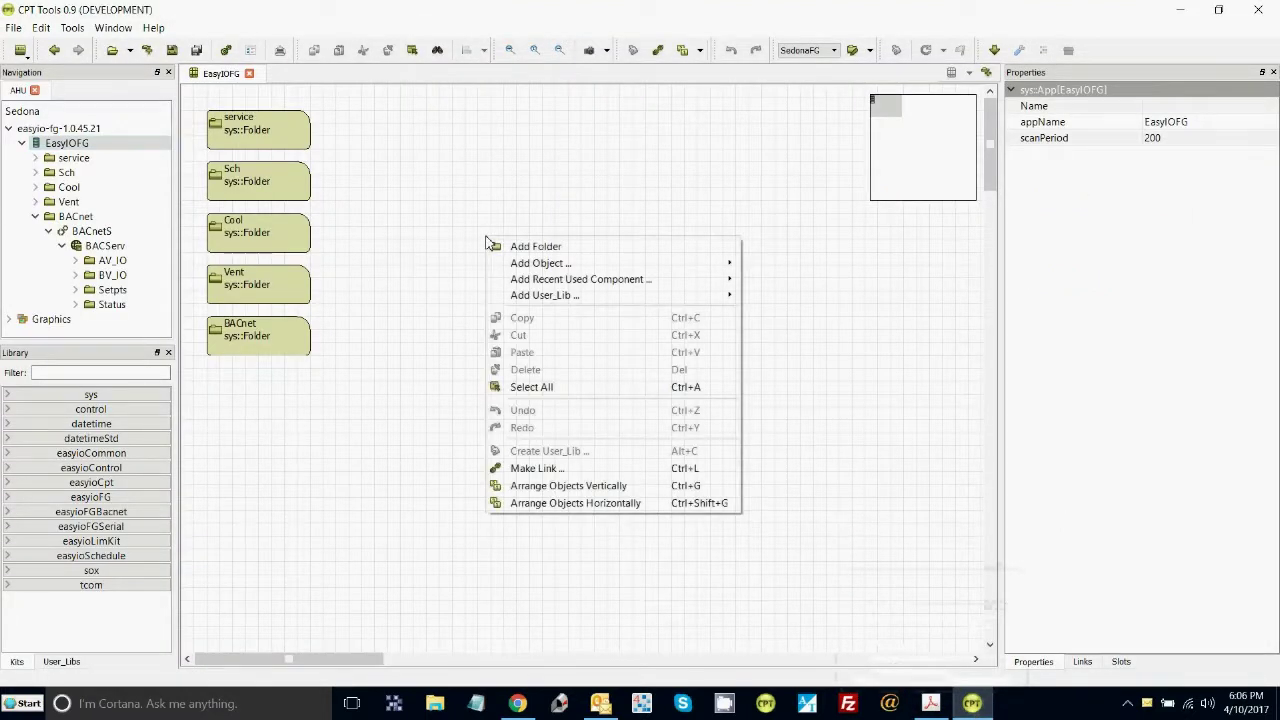
left_click(538, 247)
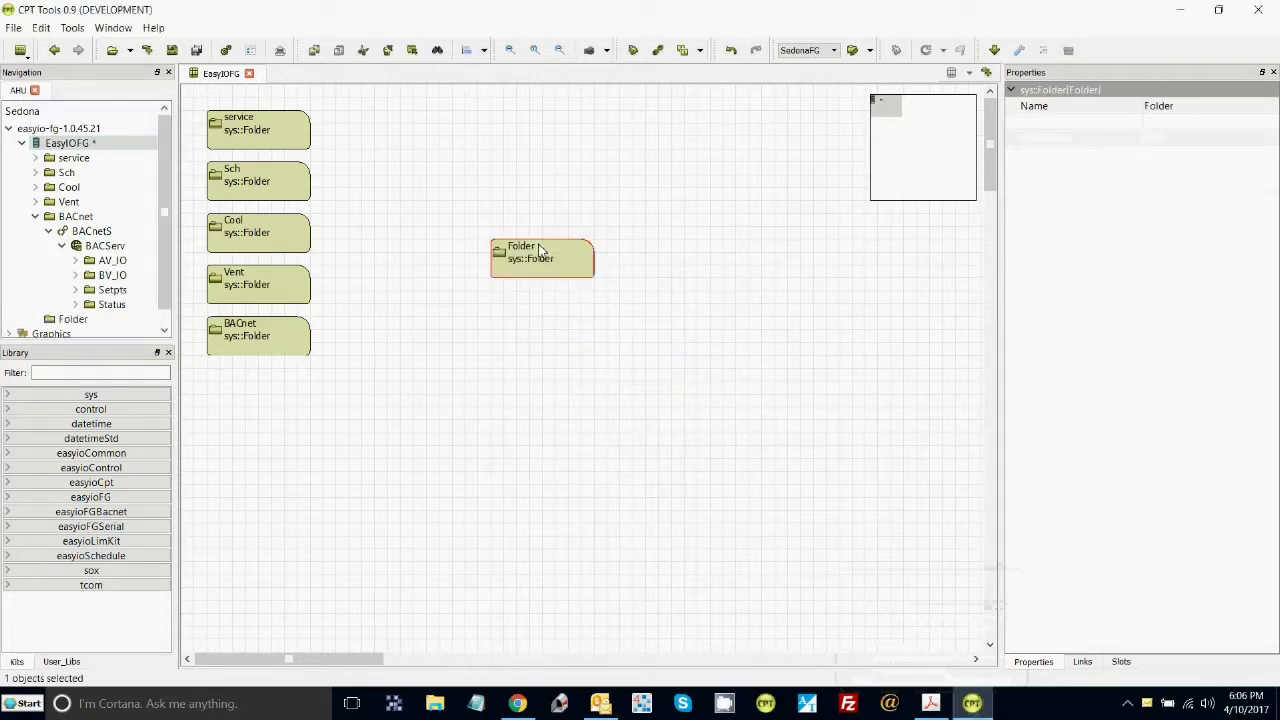
left_click(1175, 107)
type("SQL")
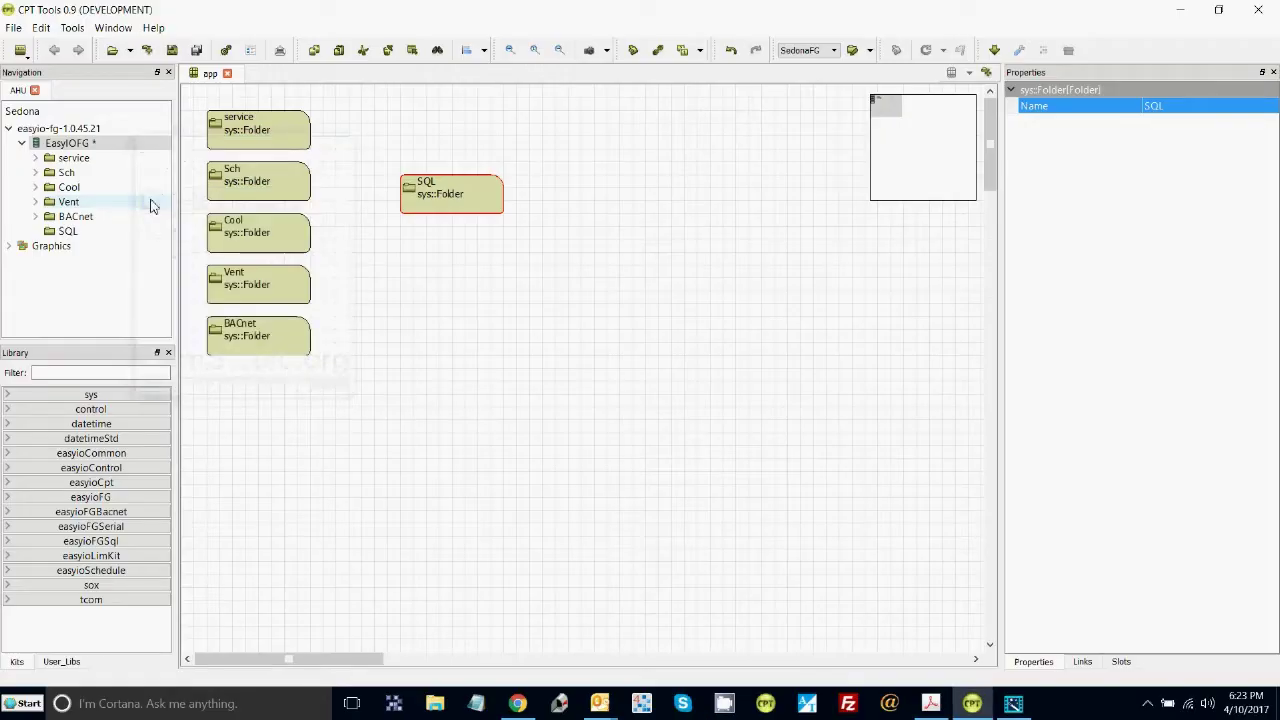
Add an sqlite3Service object from the easyioFGSql kit inside the SQL folder.
double_click(447, 187)
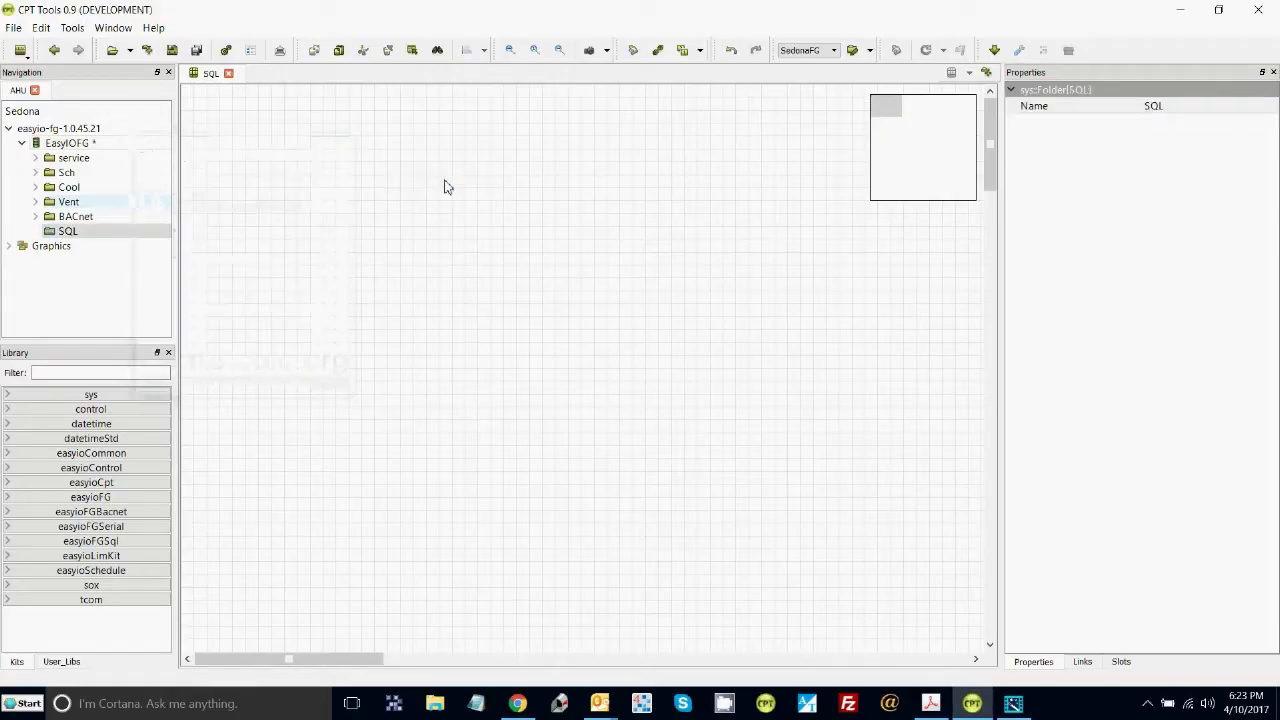
right_click(285, 158)
mouse_move(352, 182)
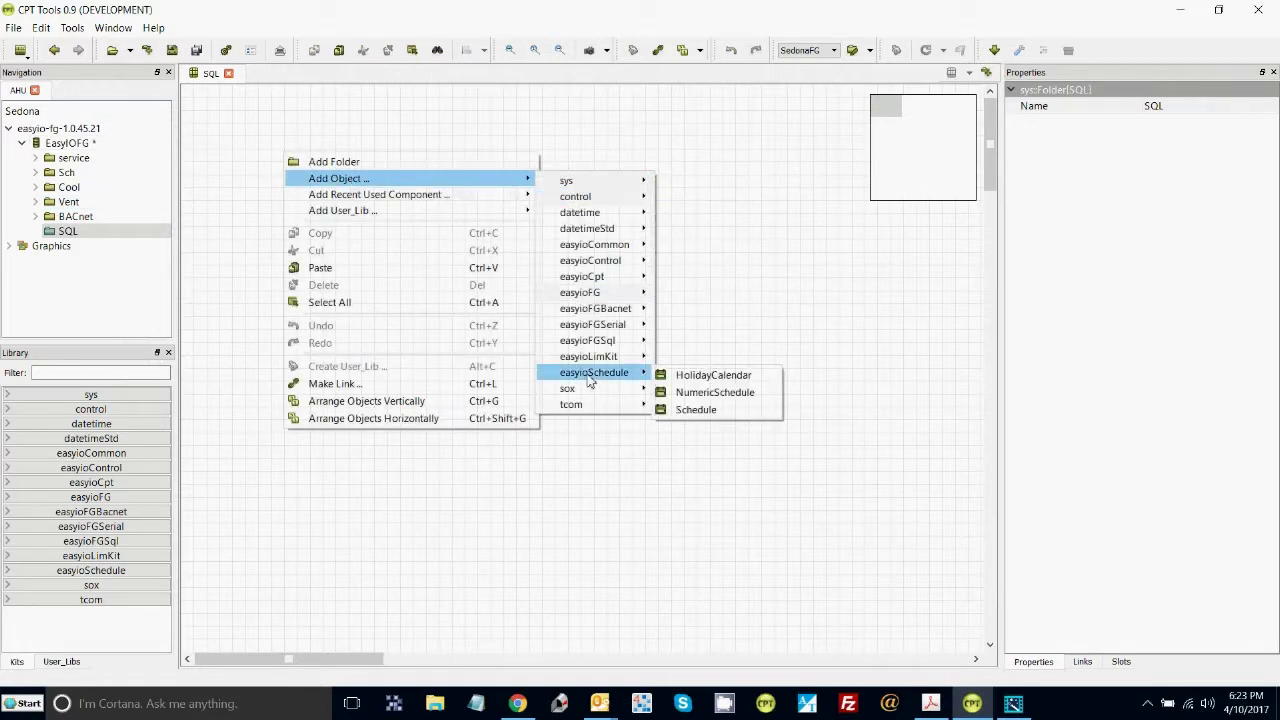
mouse_move(598, 345)
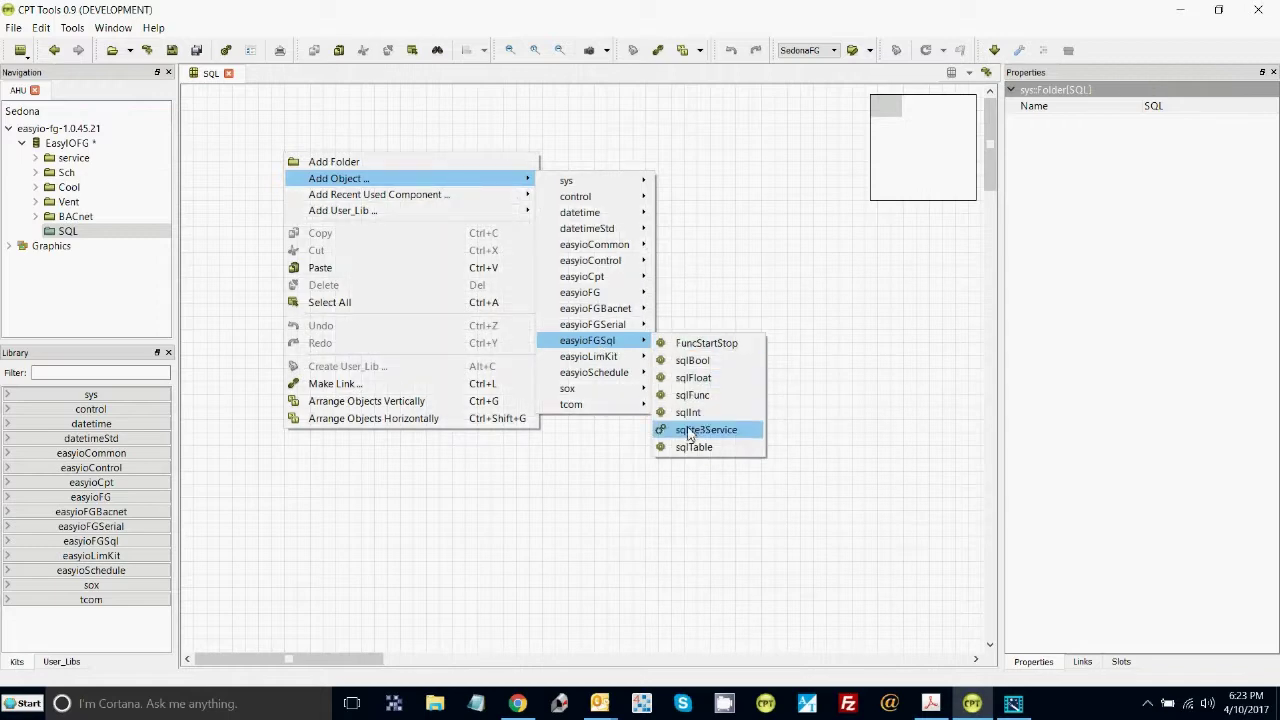
left_click(689, 434)
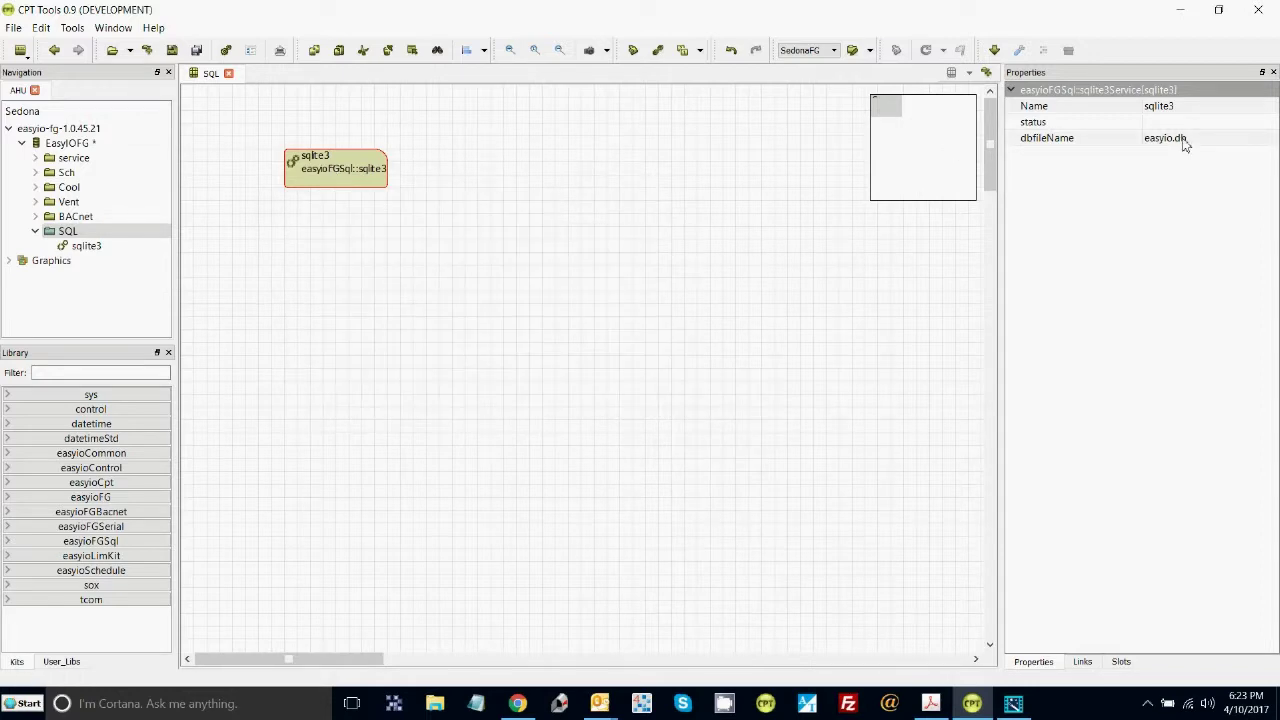
Add an sqlTable object from the easyioFGSql kit inside the sqlite3 service.
double_click(318, 165)
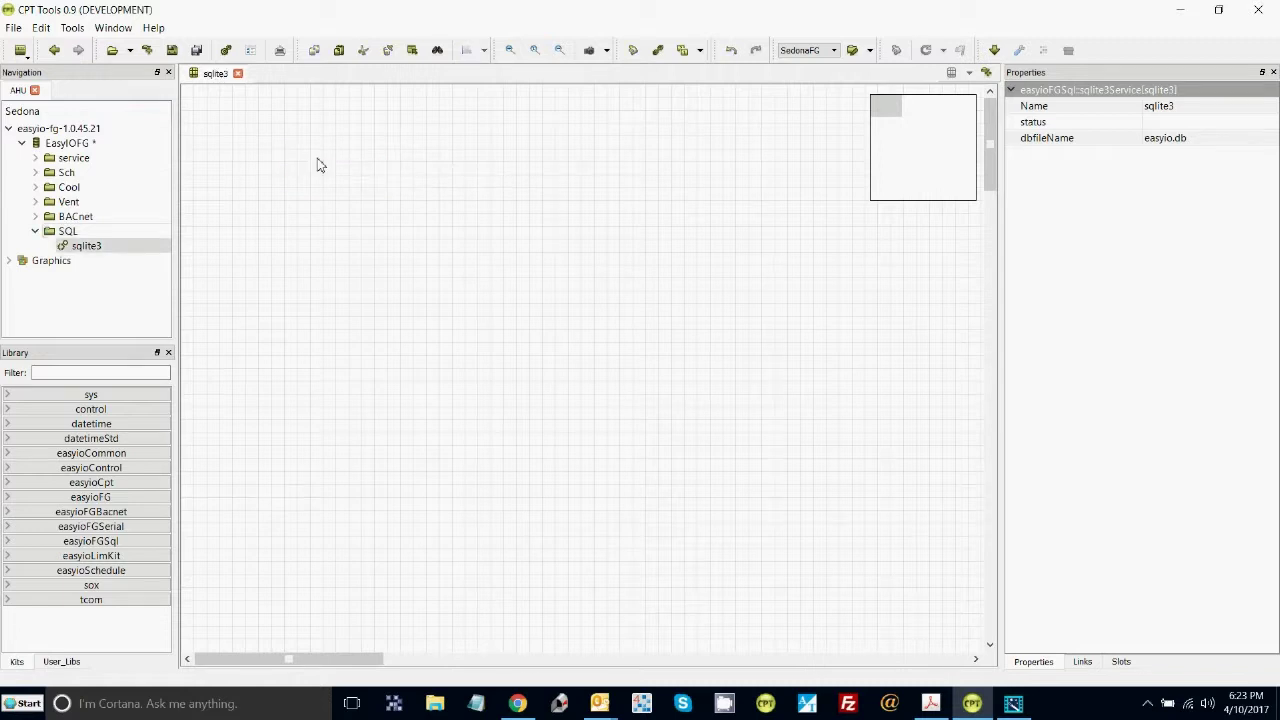
right_click(317, 165)
mouse_move(560, 186)
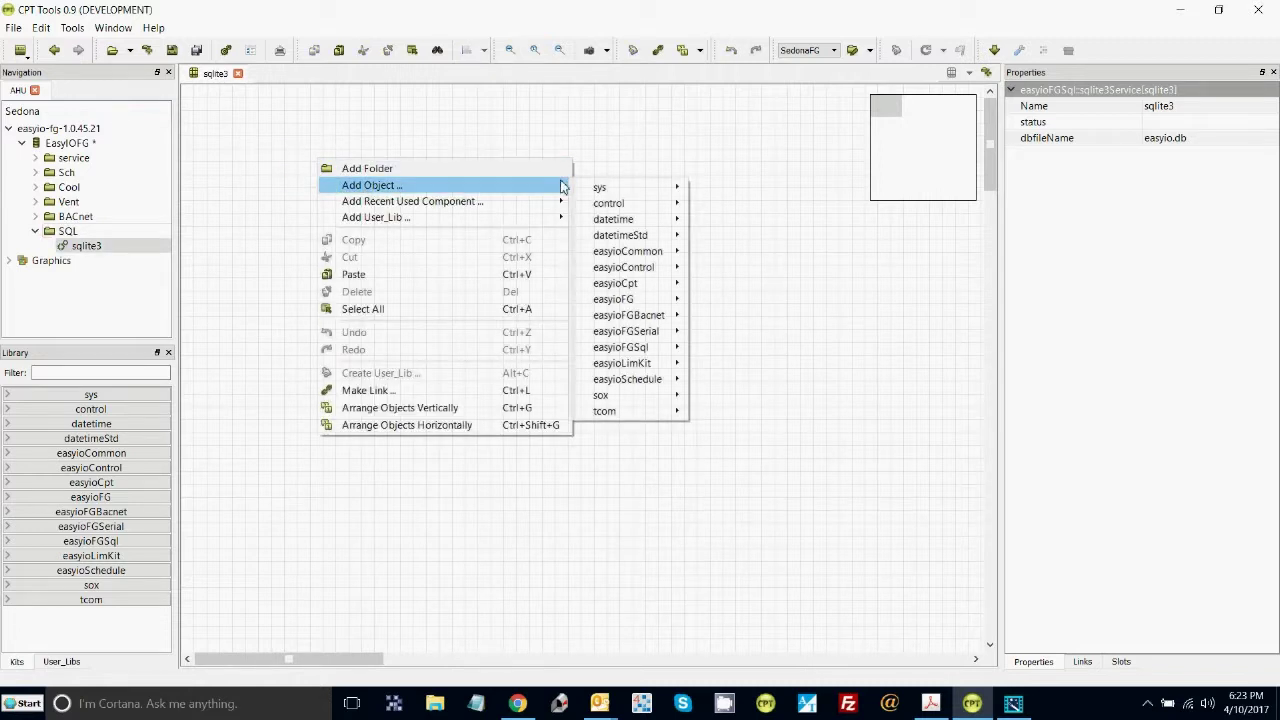
mouse_move(598, 190)
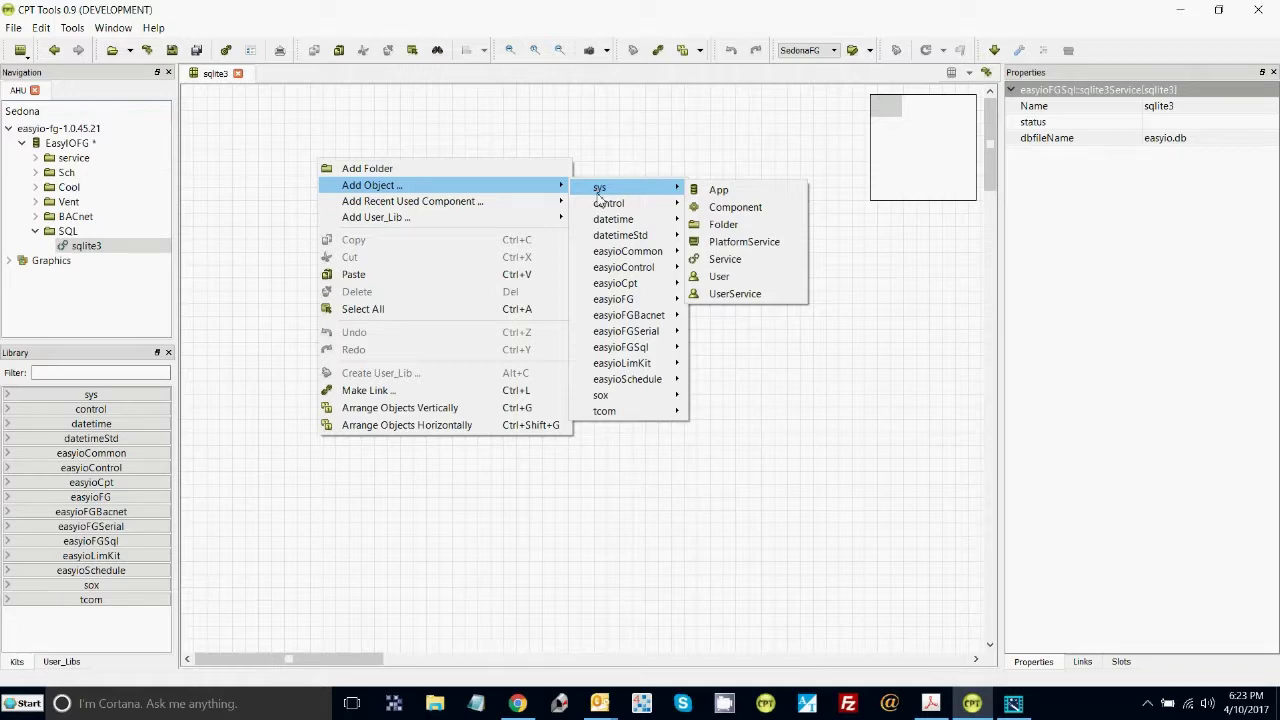
mouse_move(650, 347)
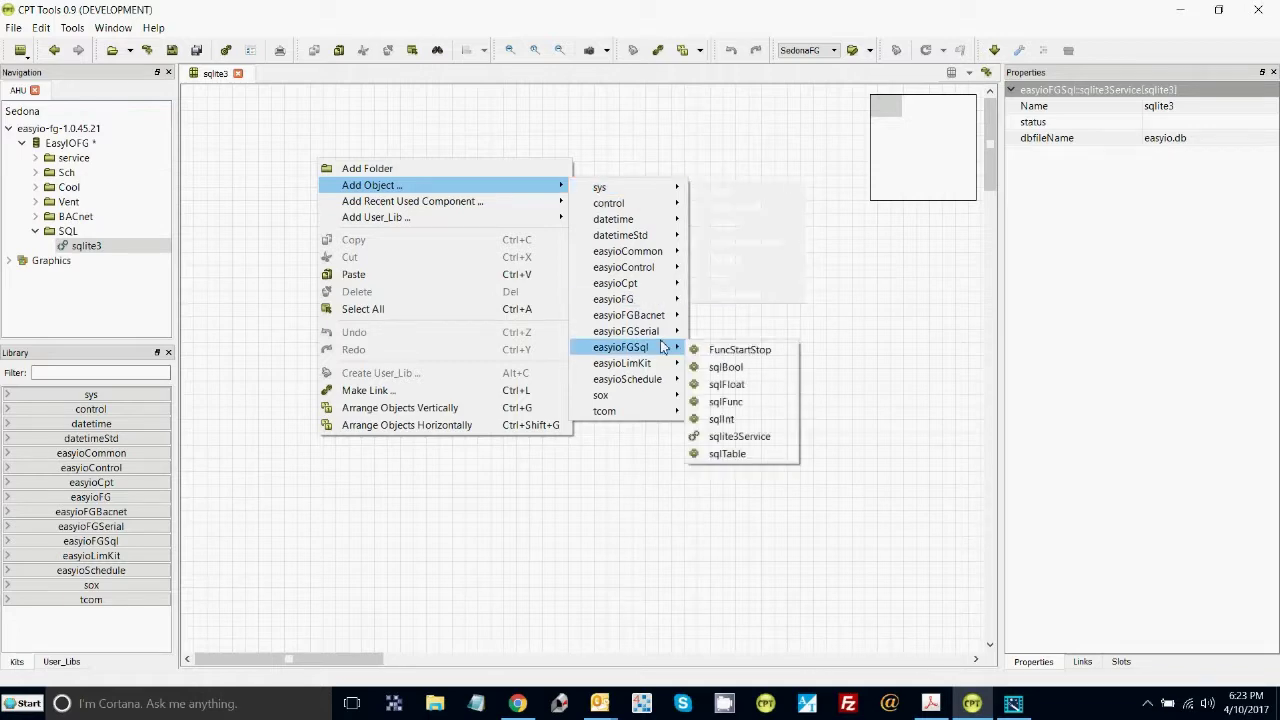
left_click(727, 454)
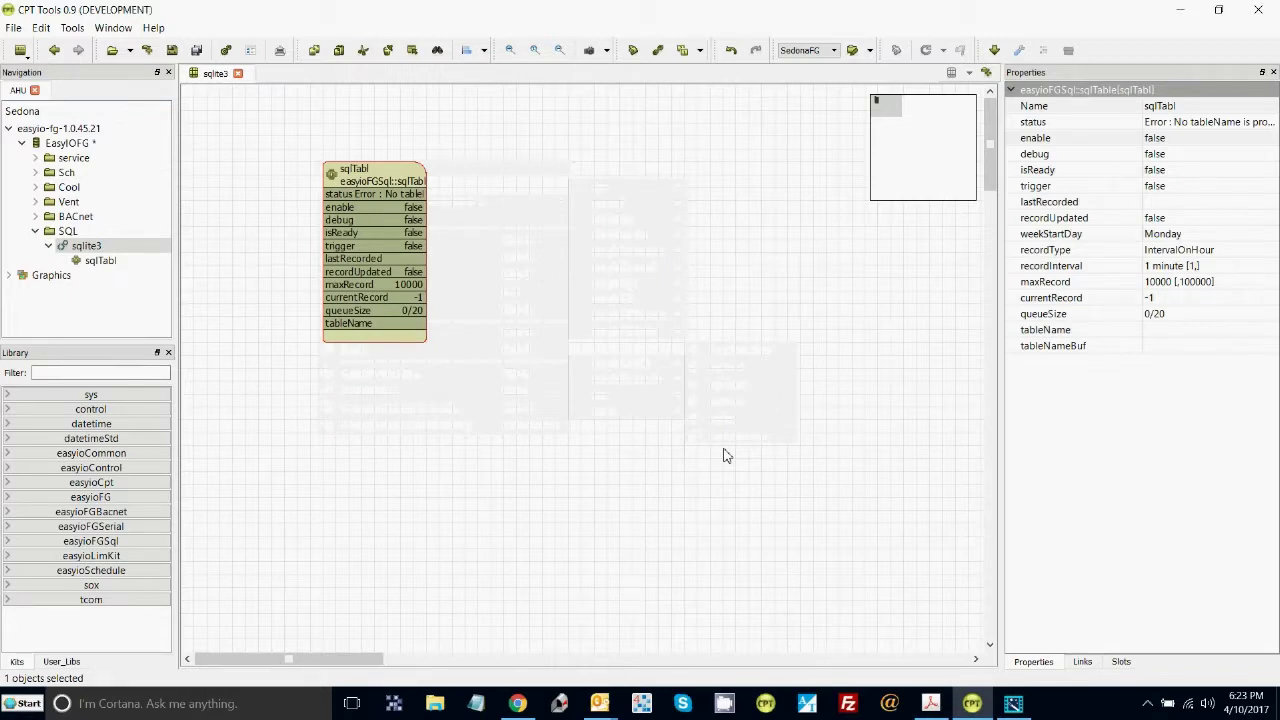
Set the SQL table's tableNameBuf to "chiller" and its name to CHWSQL.
left_click(1167, 347)
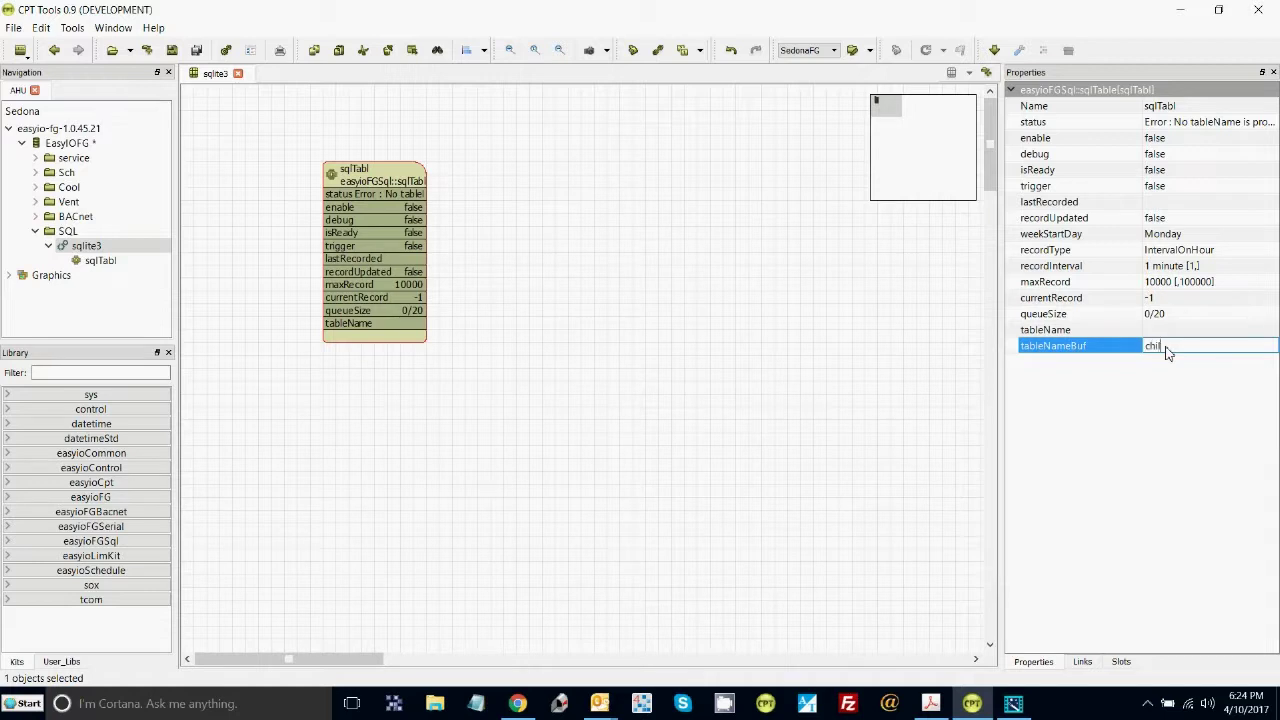
key("Return")
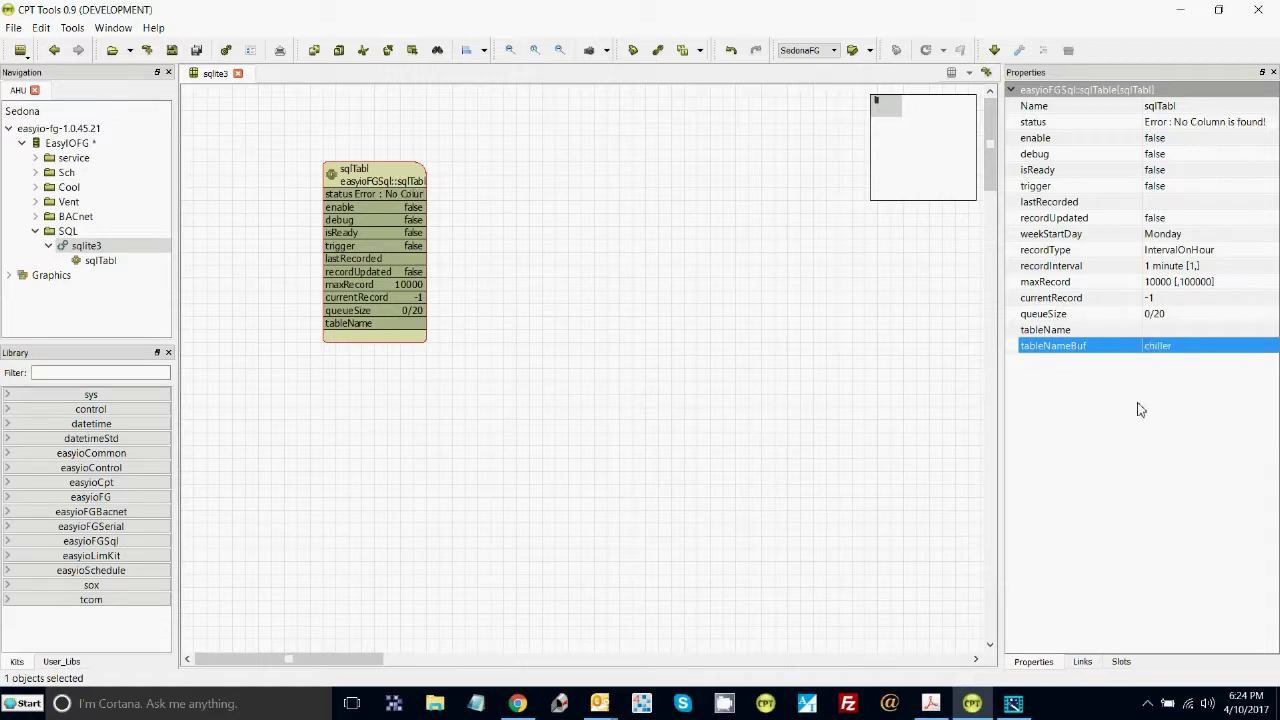
left_click(1163, 107)
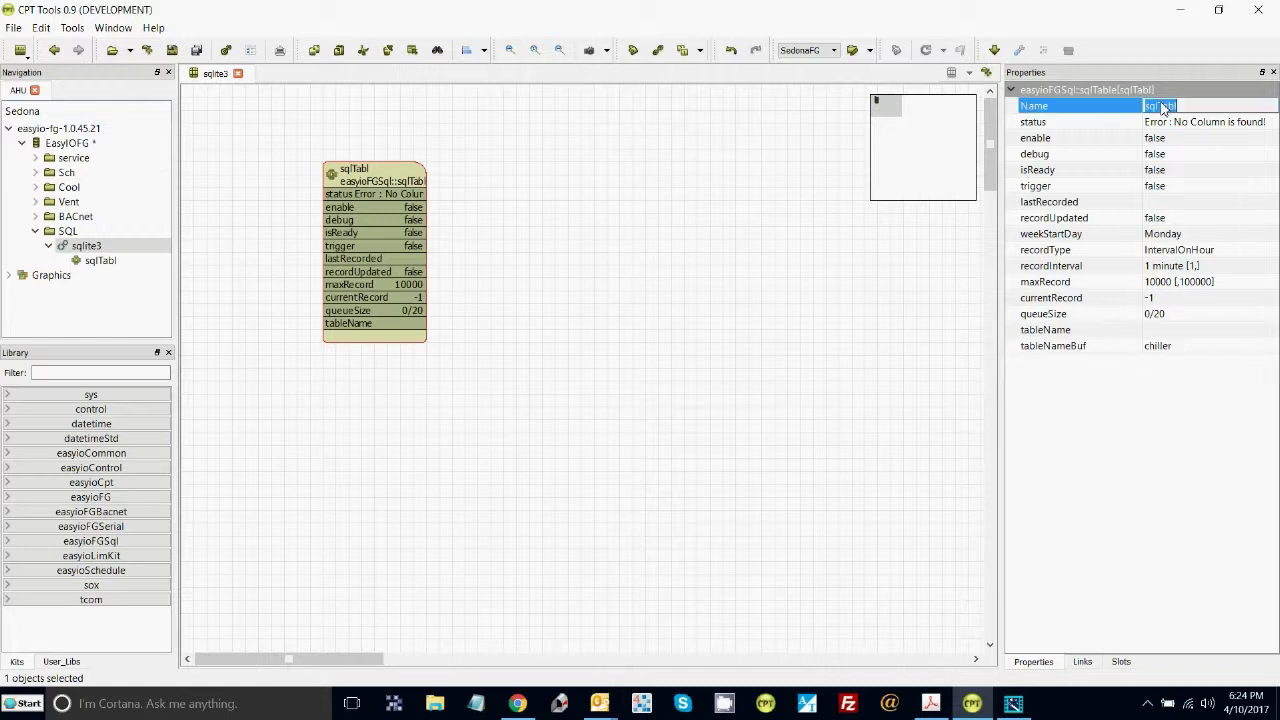
type("CHWSQL")
Set the enable property of the CHWSQL table to true.
left_click(1166, 220)
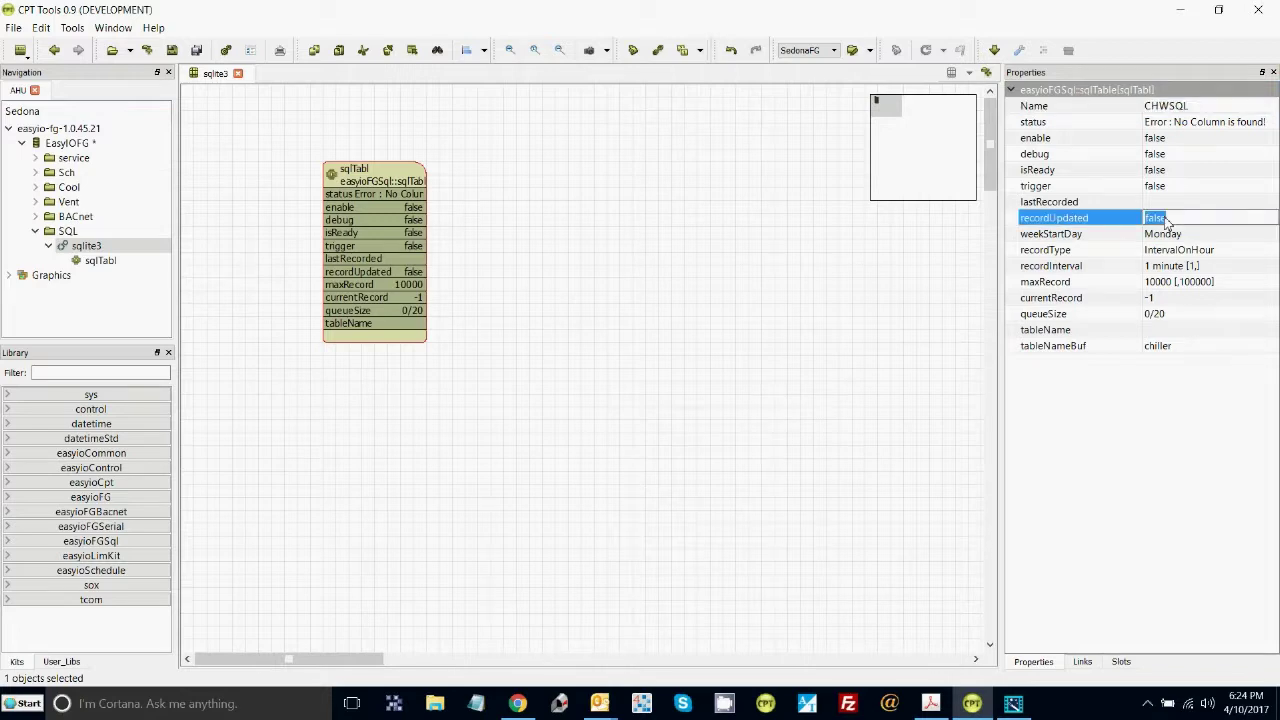
left_click(1157, 140)
left_click(1156, 165)
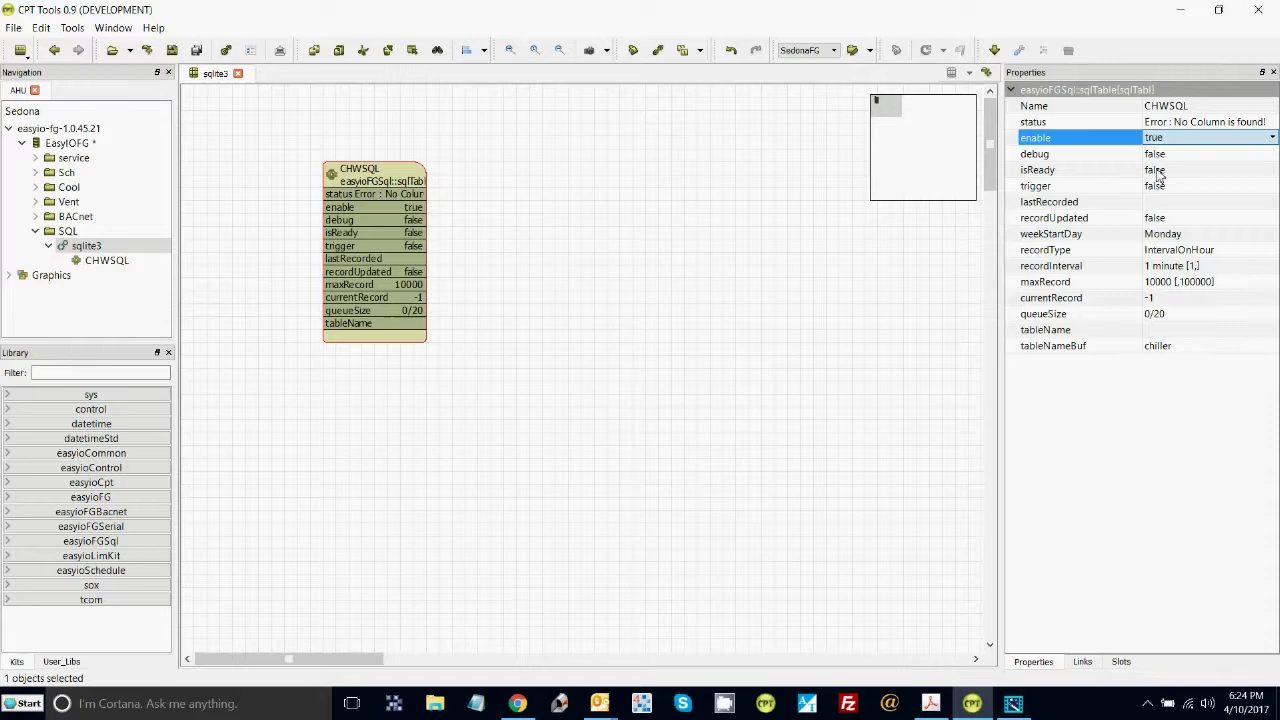
Add the CHWFlowTemp component from the Training Examples user library inside the CHWSQL table.
double_click(380, 187)
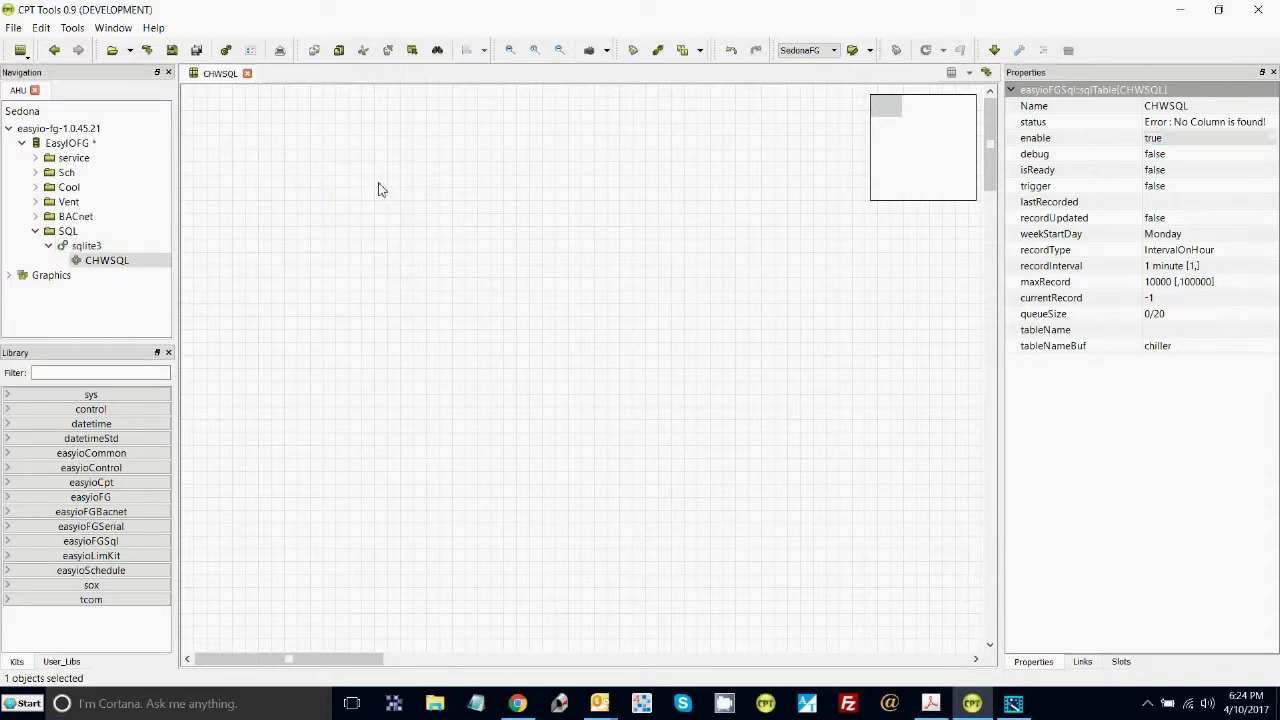
right_click(249, 152)
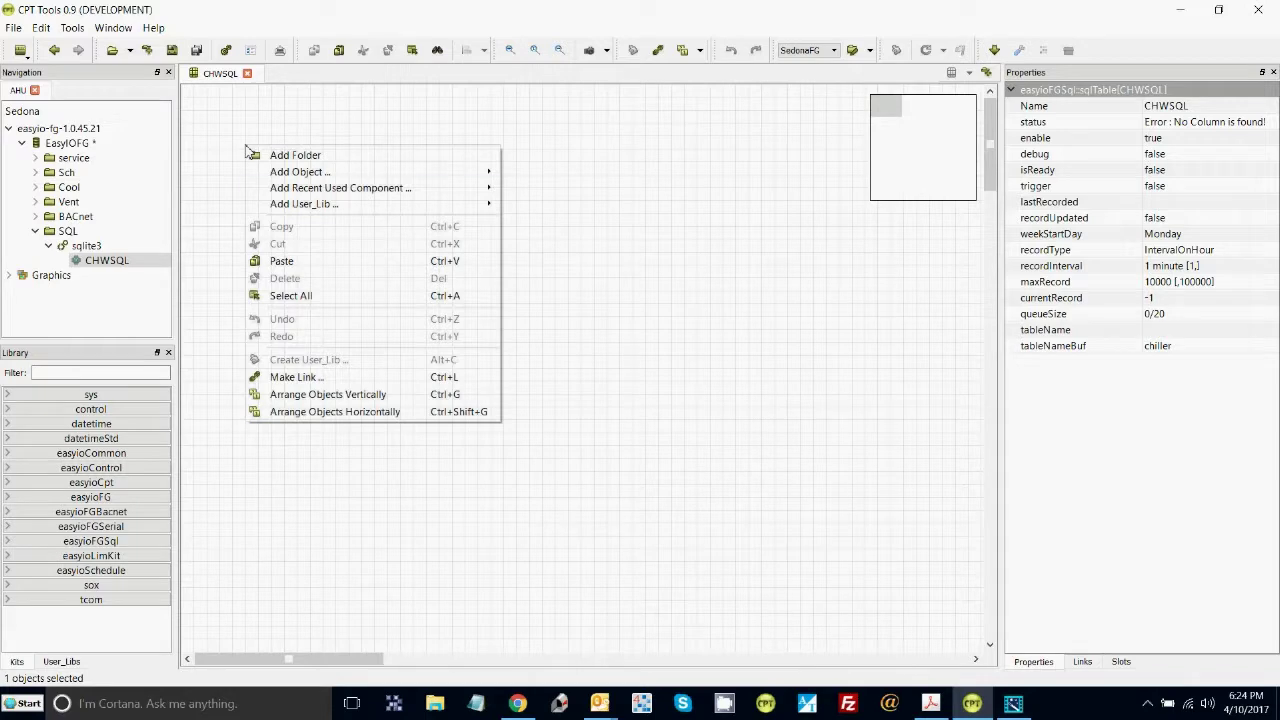
mouse_move(297, 205)
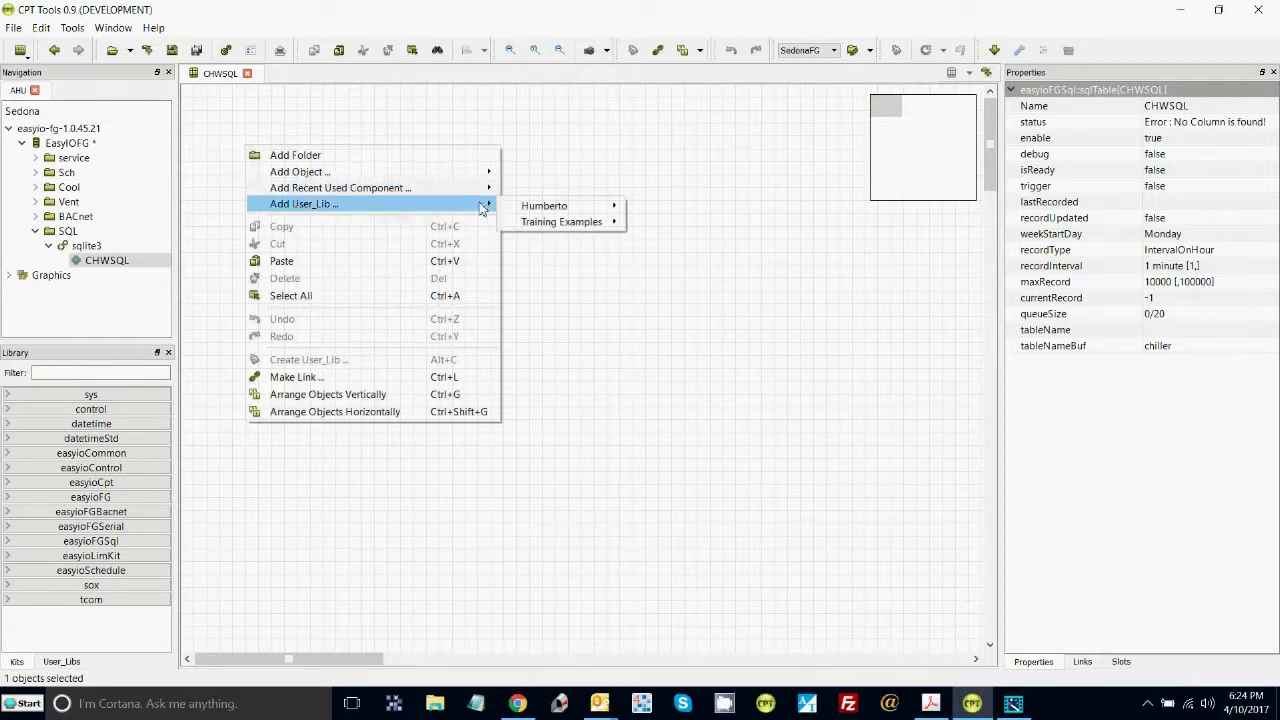
mouse_move(558, 222)
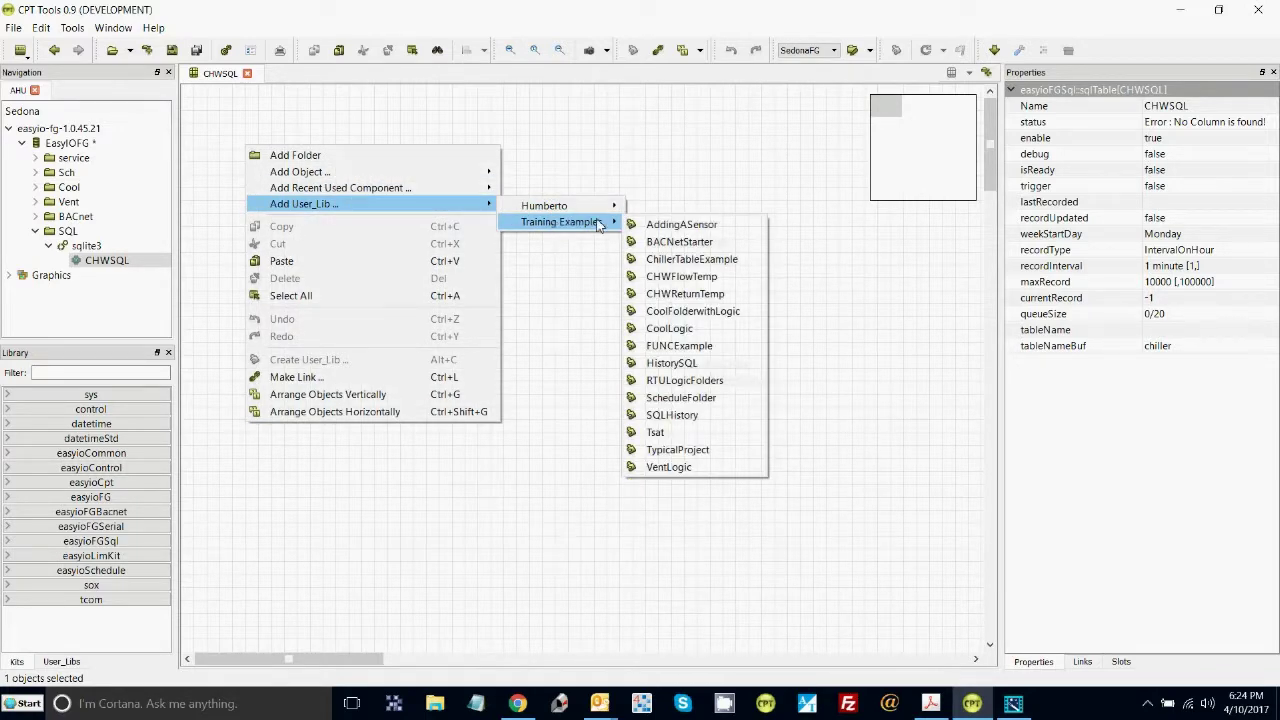
left_click(670, 280)
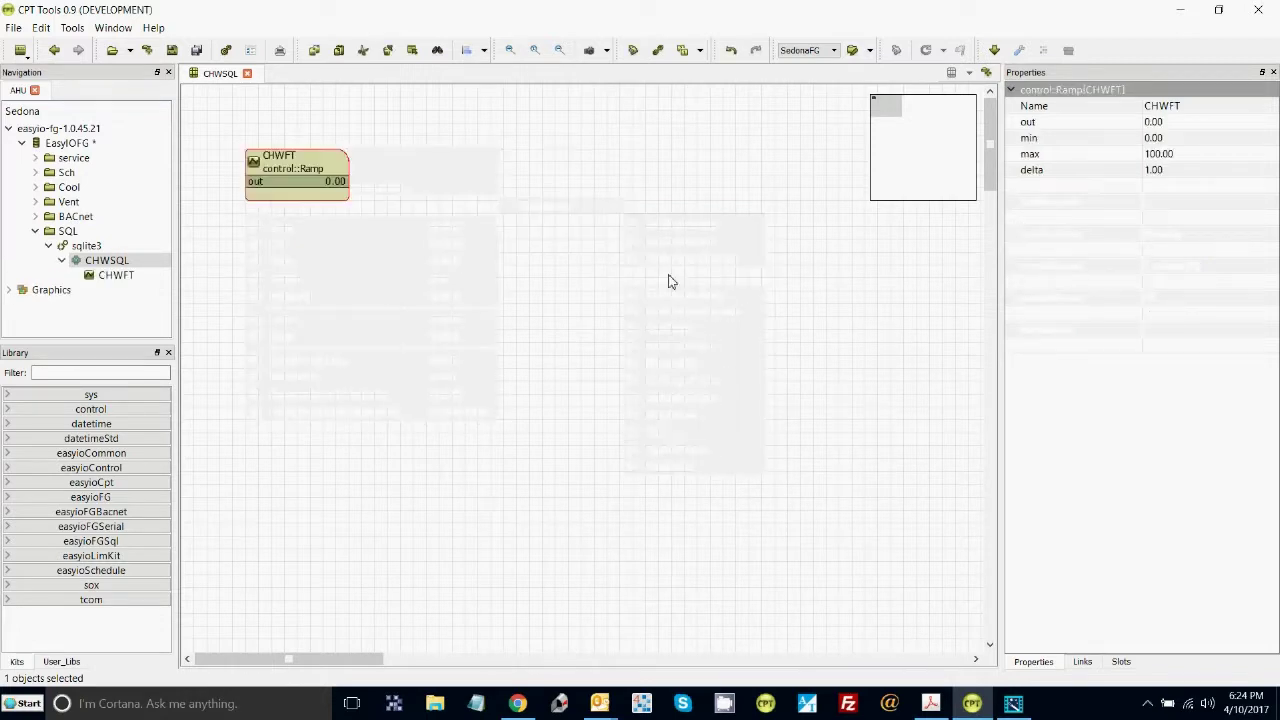
Add the CHWReturnTemp component from the Training Examples user library and arrange the table's objects vertically.
right_click(268, 248)
mouse_move(336, 270)
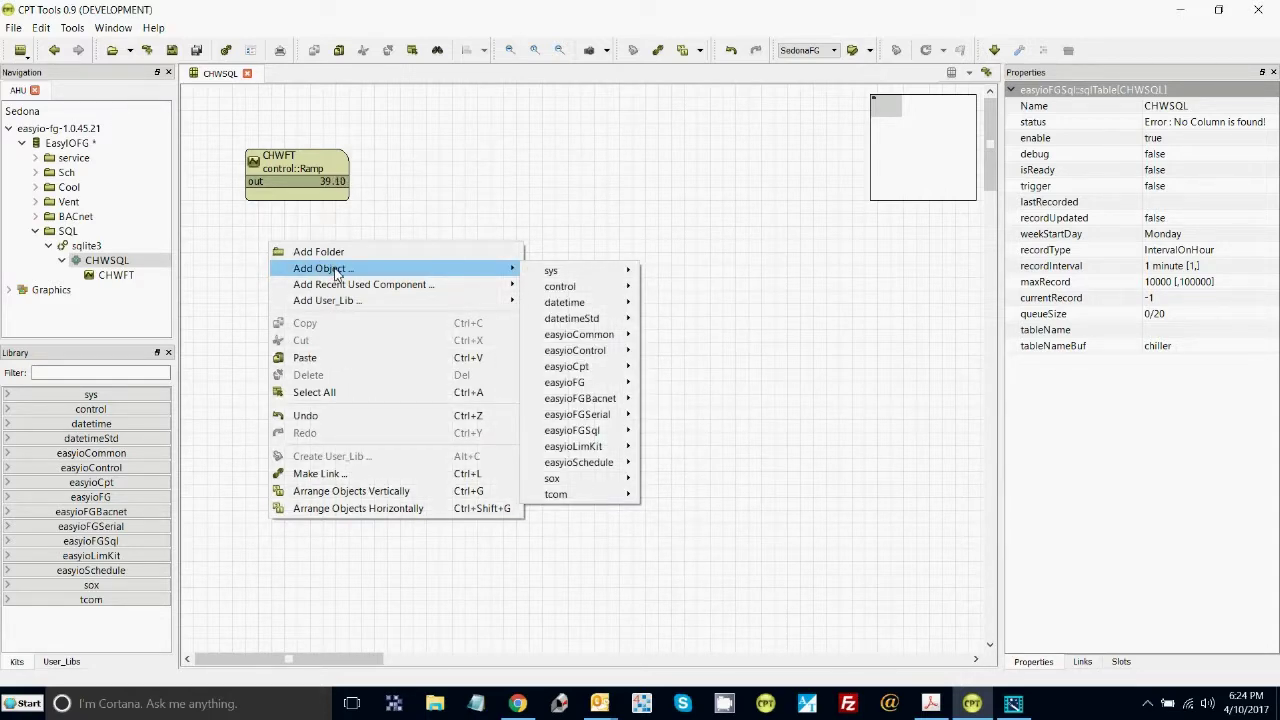
mouse_move(362, 303)
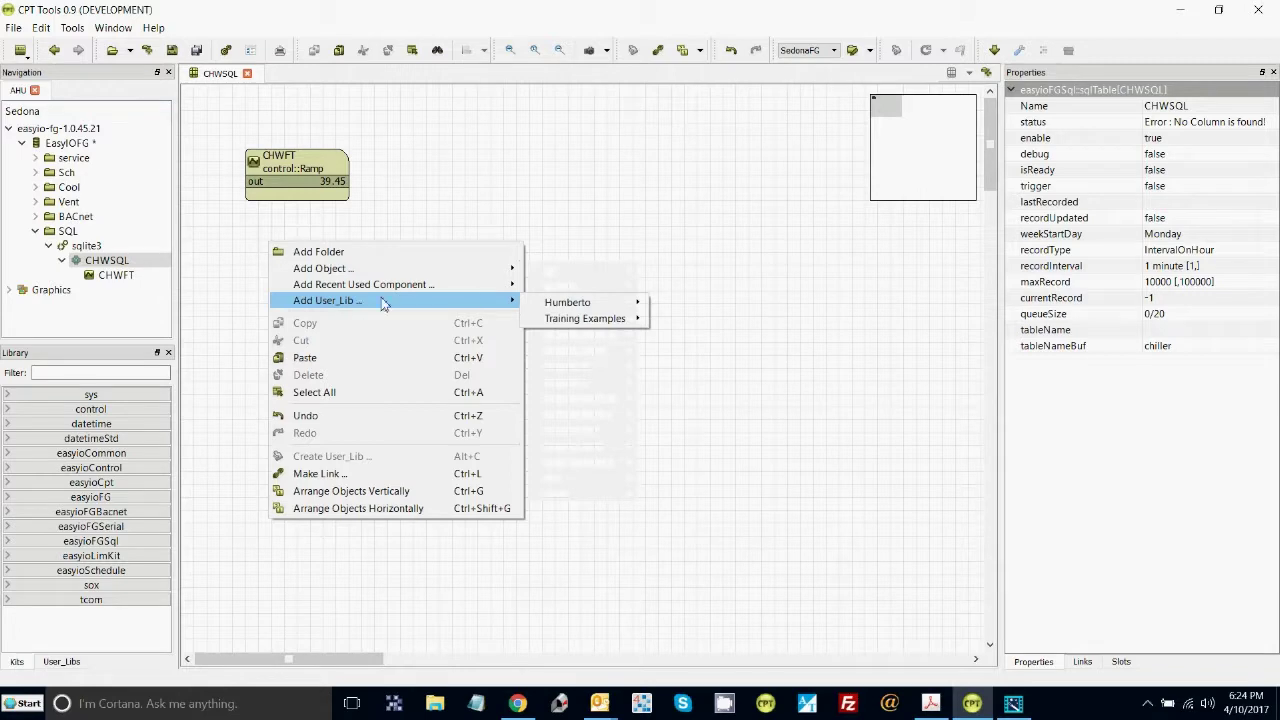
mouse_move(575, 318)
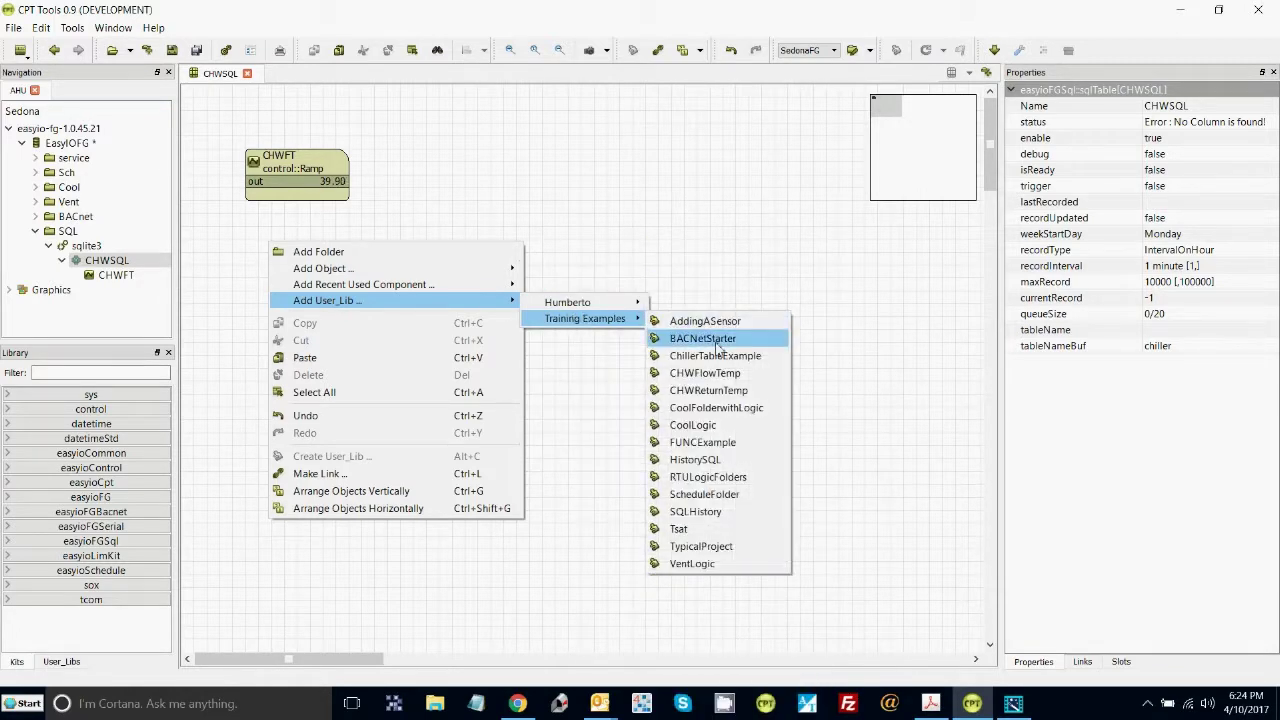
left_click(716, 391)
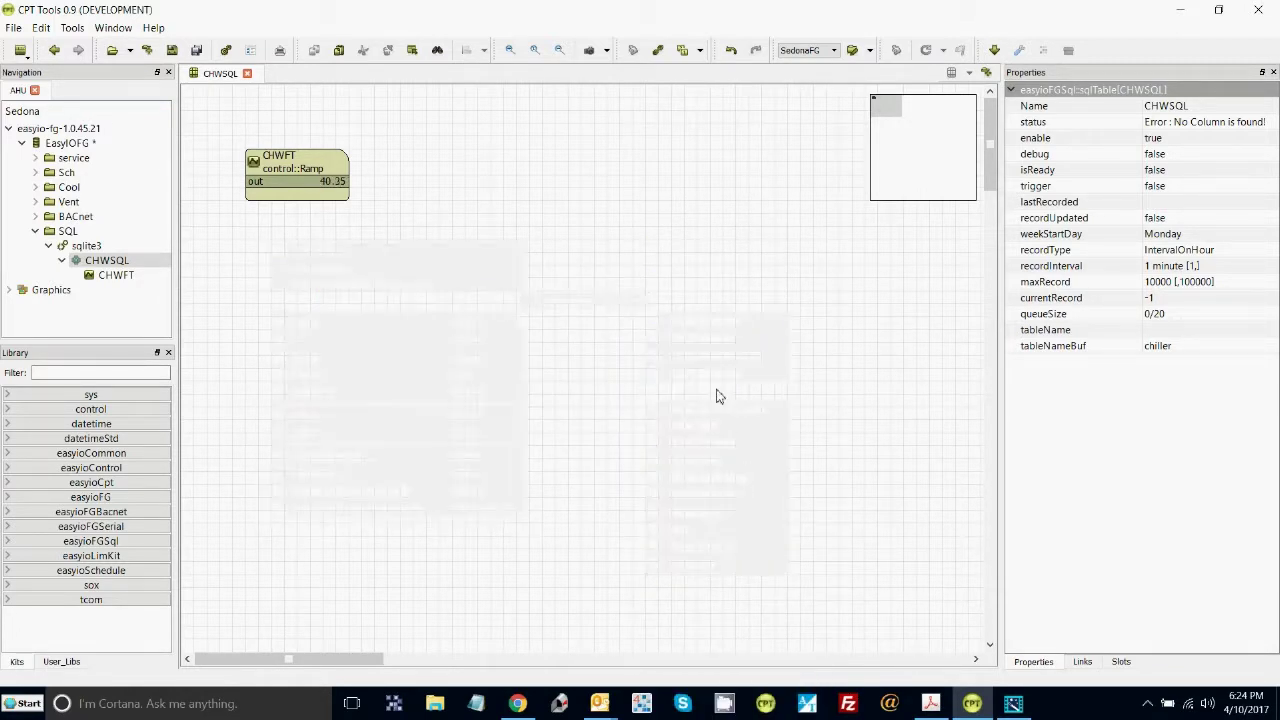
right_click(503, 411)
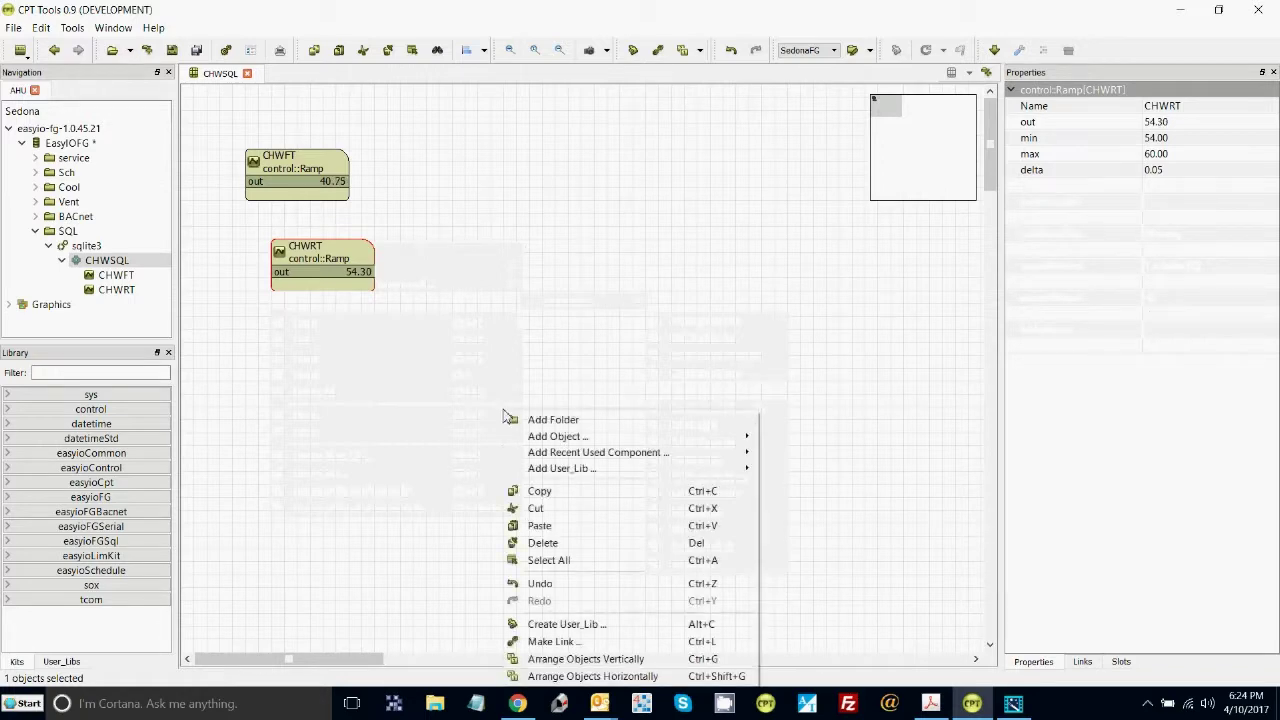
left_click(548, 660)
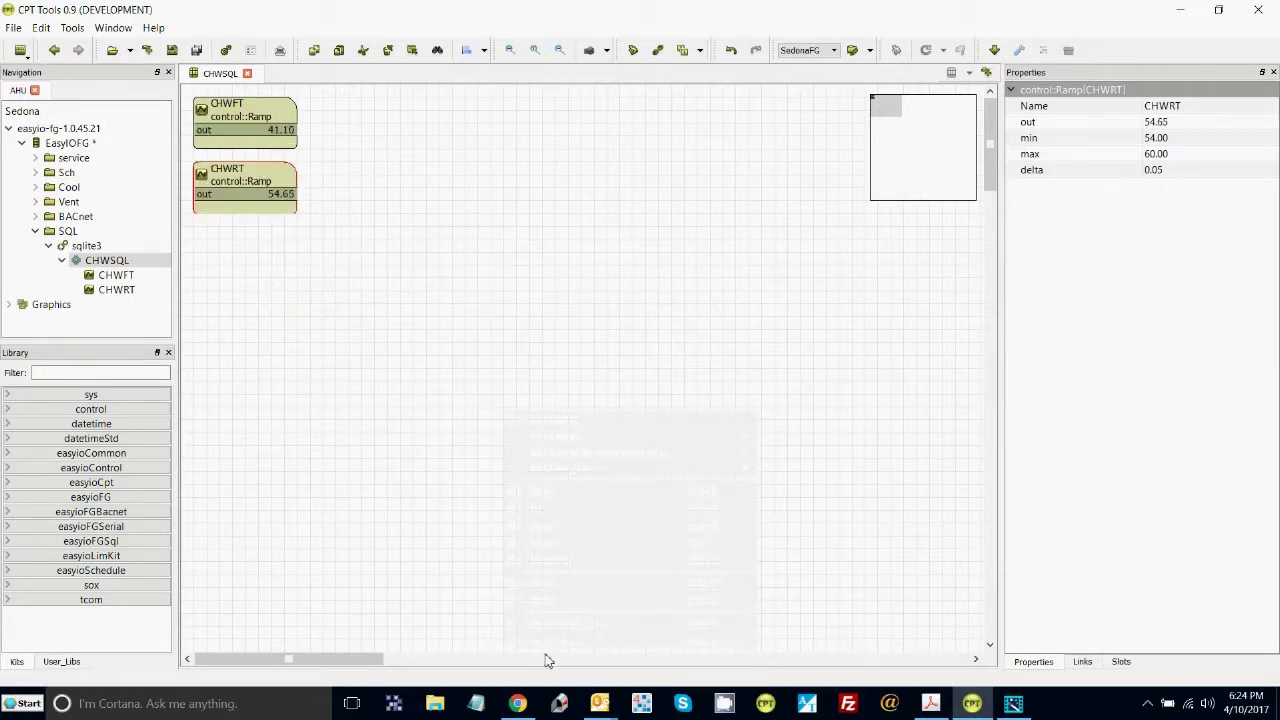
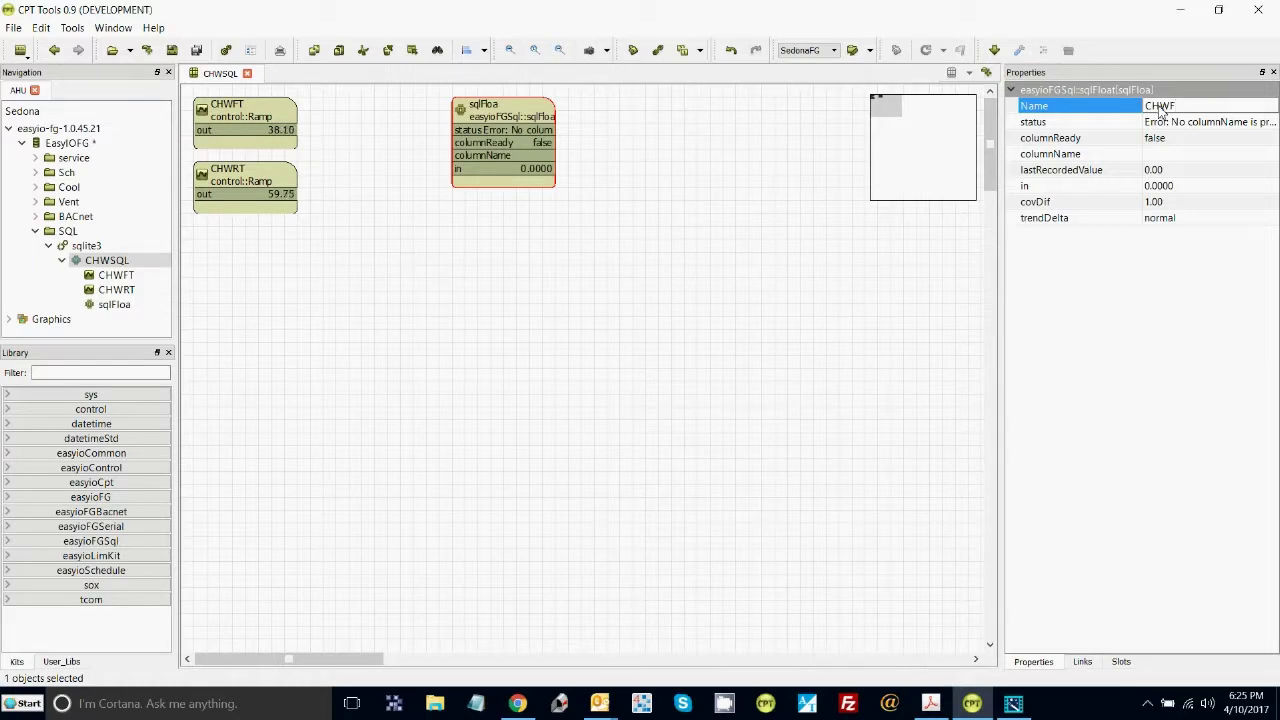
Name the SQL float object CHWFLT with columnName CHWFlowT, and link the CHWFT ramp's out to its in.
type("LT")
left_click(1165, 155)
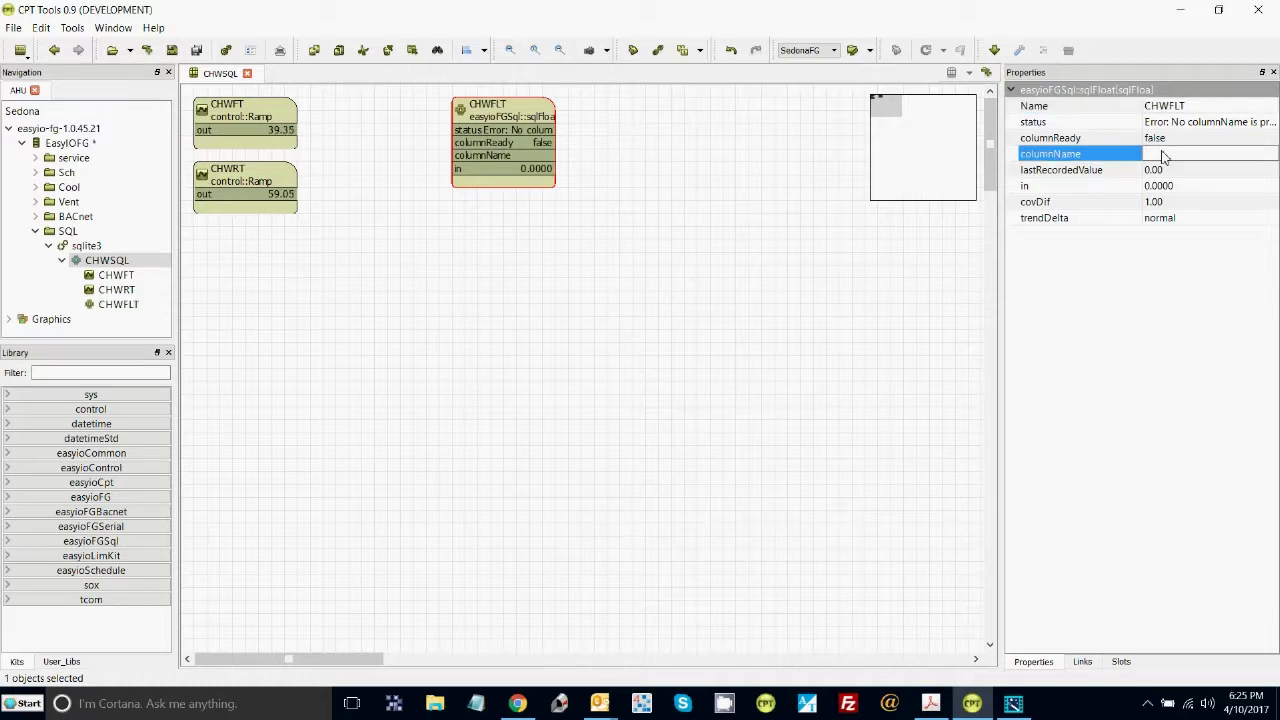
type("CHWFlowT")
key("Return")
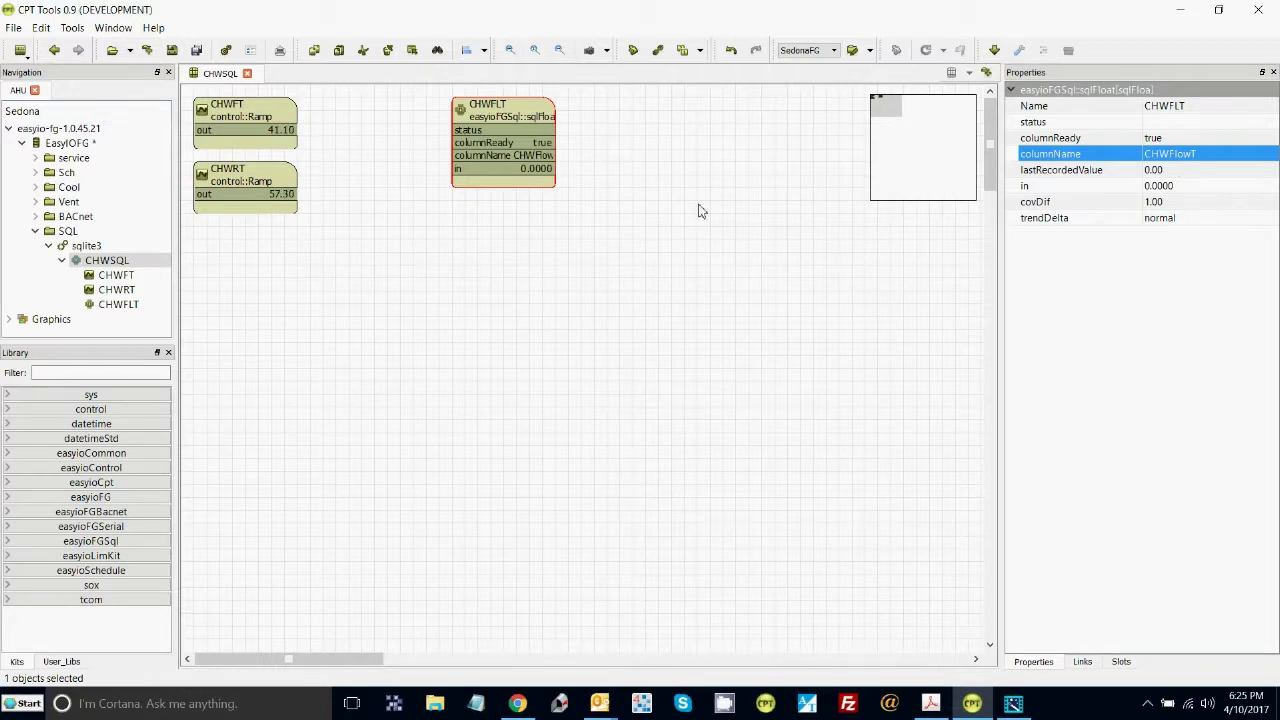
left_click(286, 136)
left_click_drag(286, 136, 460, 170)
Add a second sqlFloat object from the easyioFGSql kit to the CHWSQL table, below CHWFLT.
right_click(483, 260)
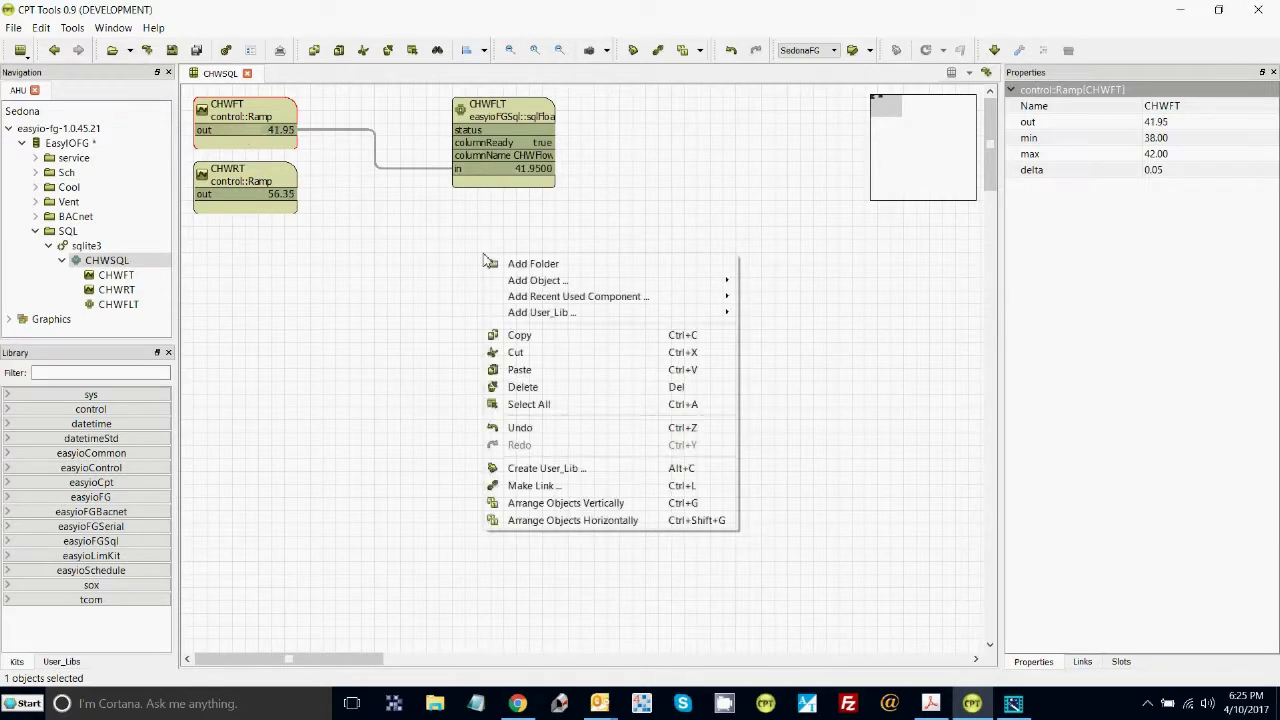
mouse_move(530, 284)
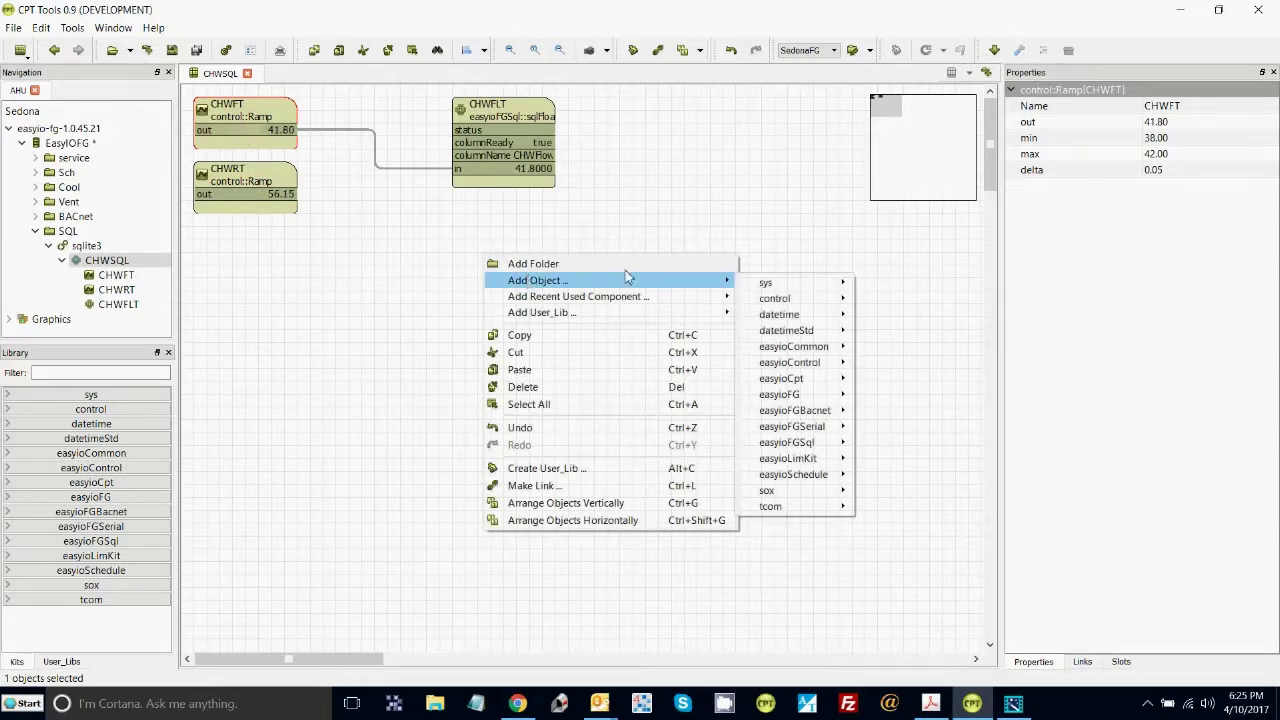
mouse_move(684, 302)
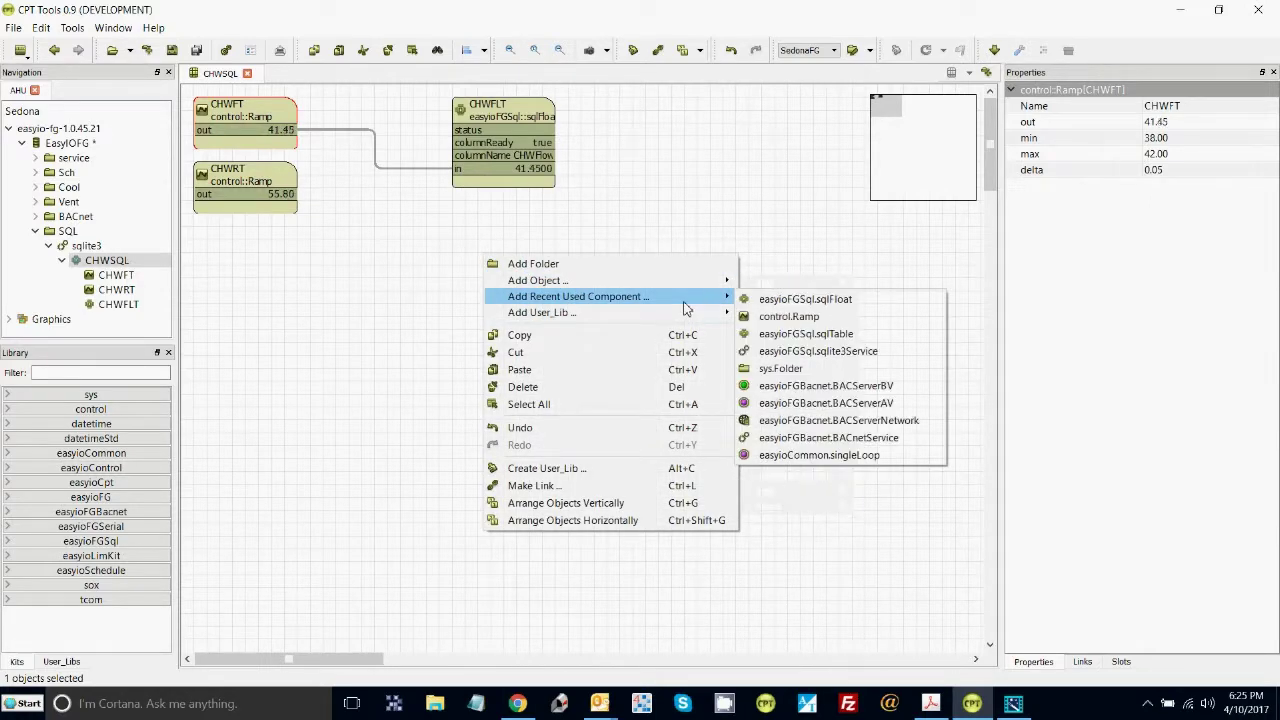
left_click(773, 301)
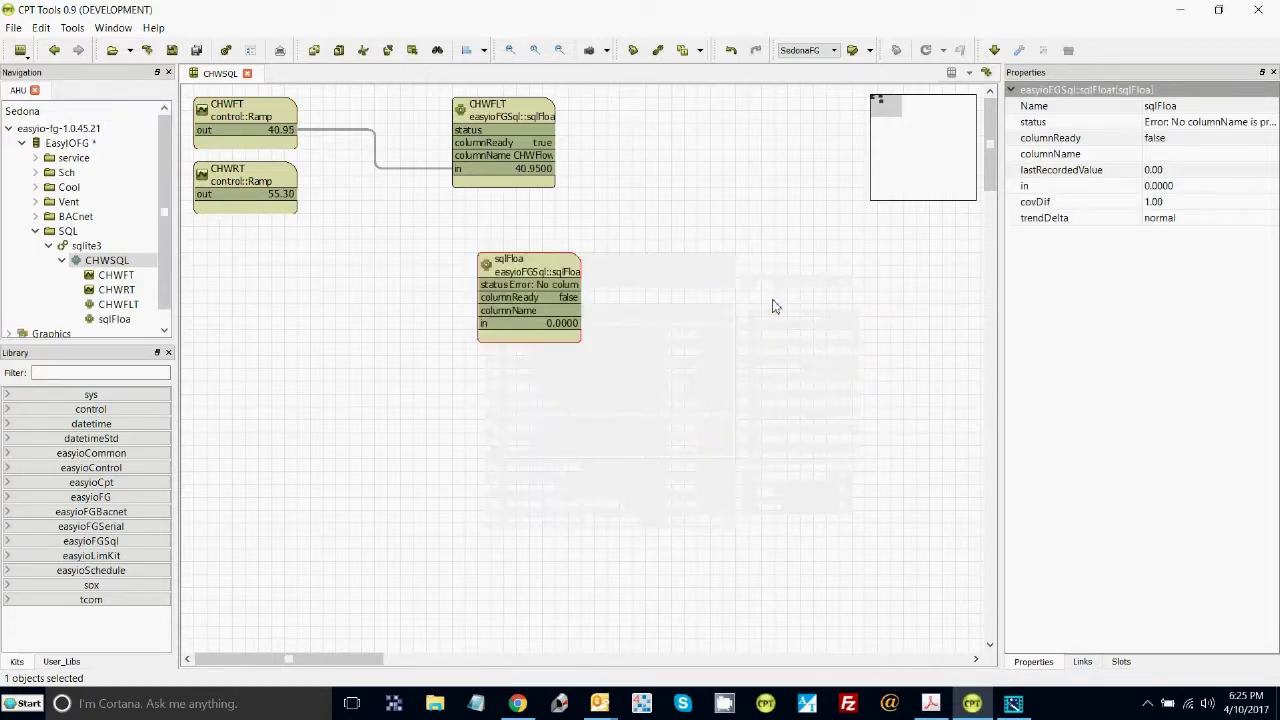
left_click(1174, 108)
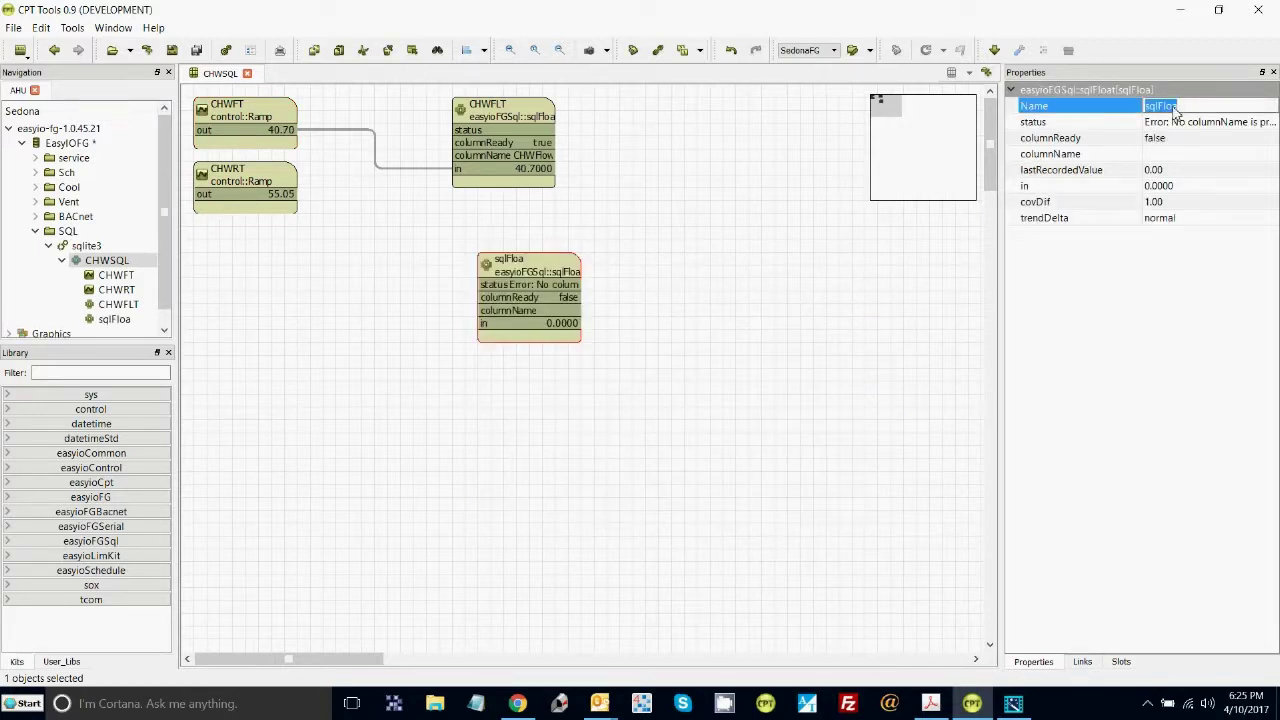
type("CHWRT")
key("Escape")
Set the columnName of the second SQL float object to CHWRetT.
left_click(1172, 162)
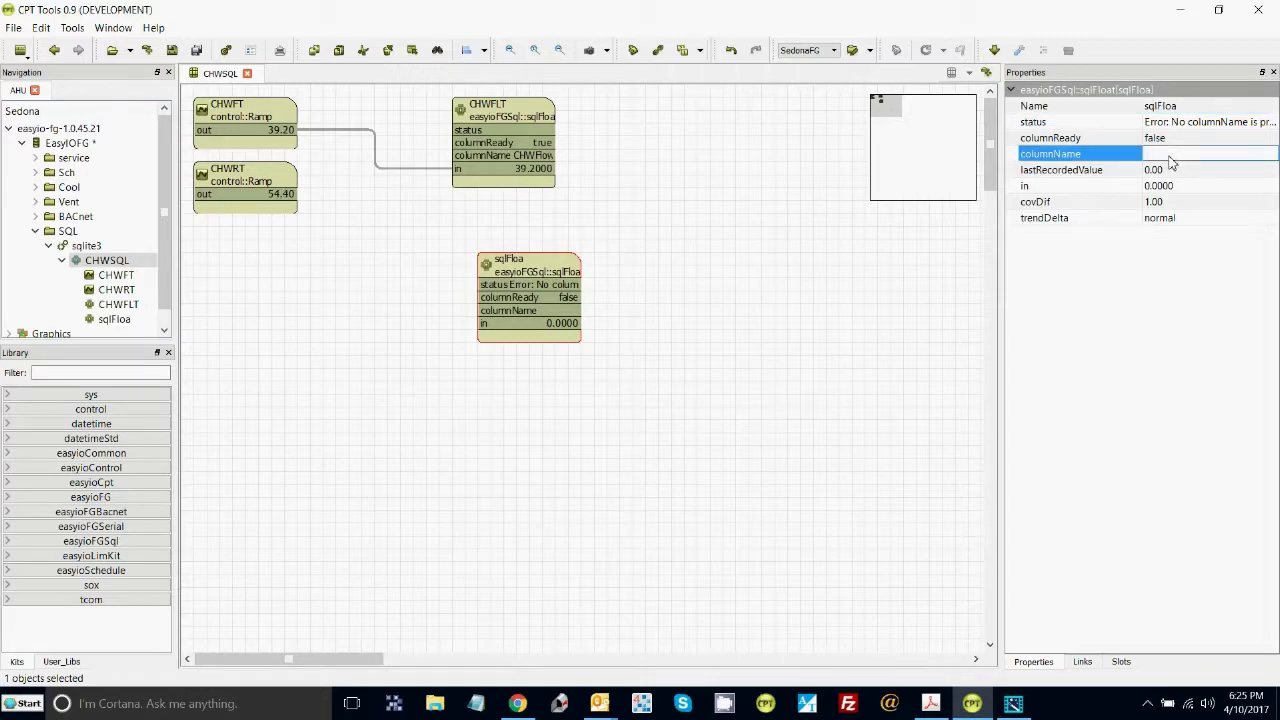
type("CHWRetT")
key("Return")
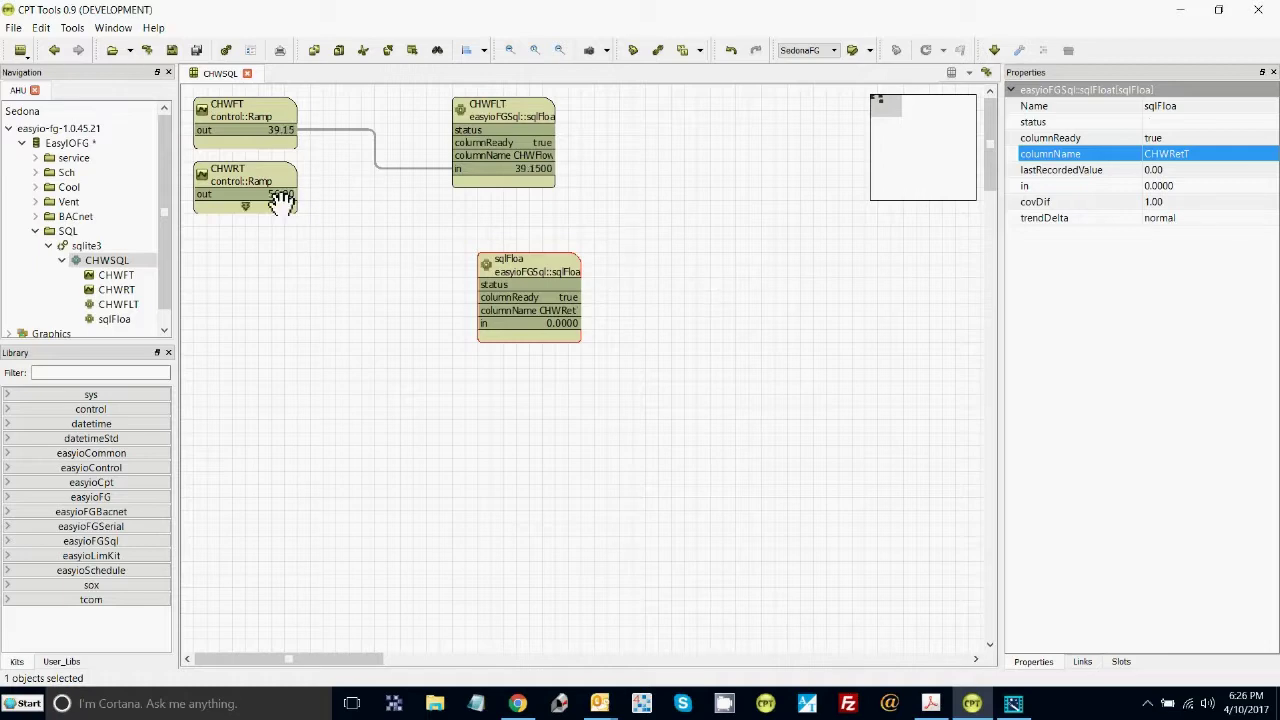
Link the CHWRT ramp's out to the second SQL float's in and align that float directly beneath CHWFLT.
left_click_drag(285, 197, 488, 324)
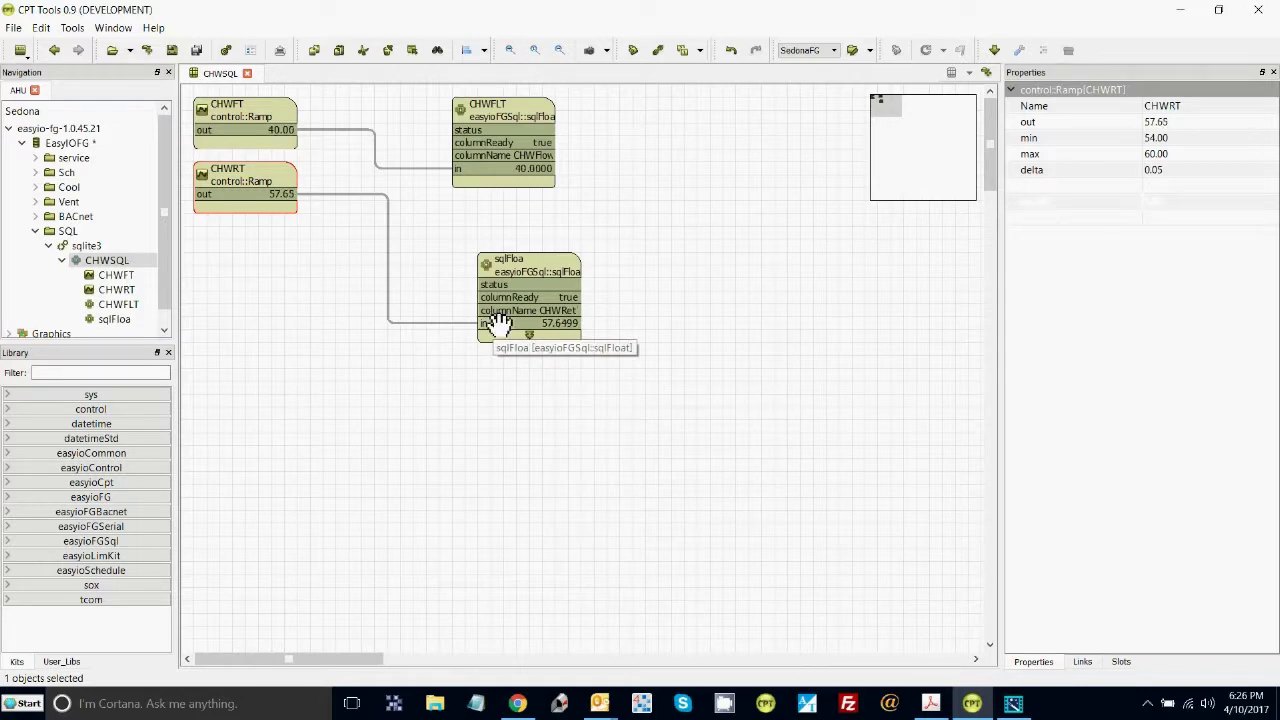
left_click_drag(507, 277, 482, 227)
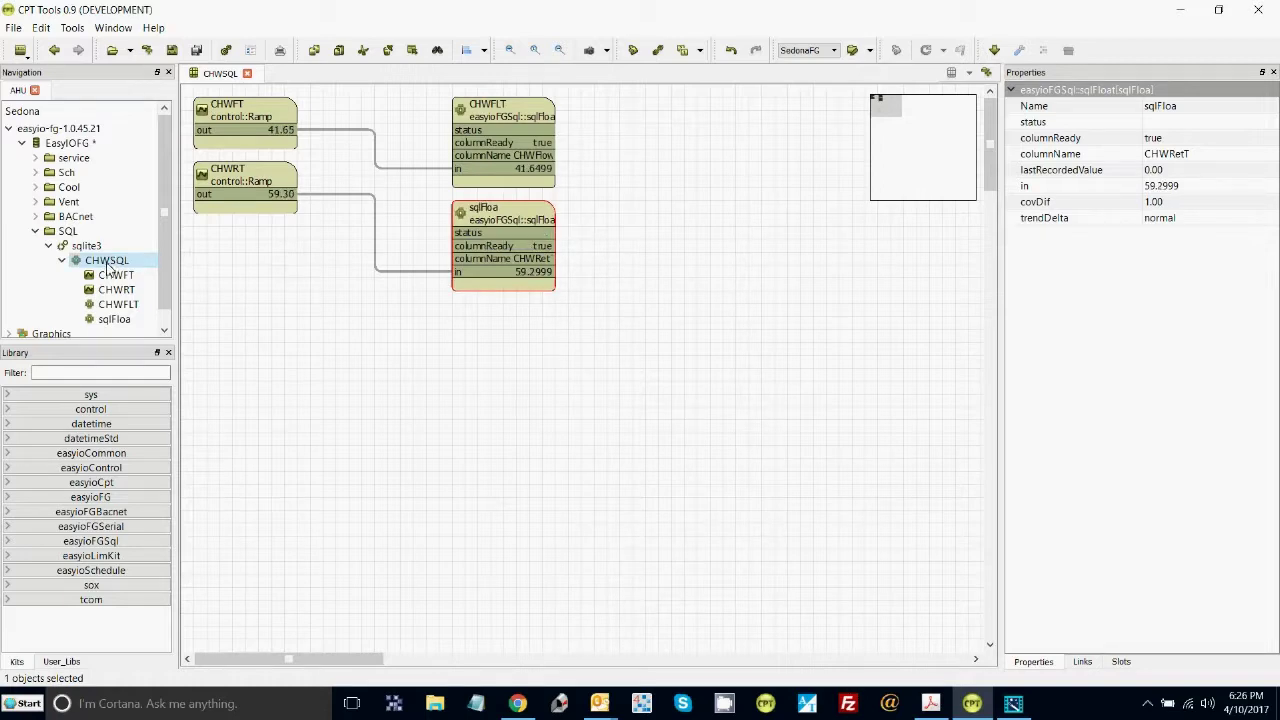
Run the updateStructure and syncStructure actions on the CHWSQL table, and save the controller app.
right_click(107, 265)
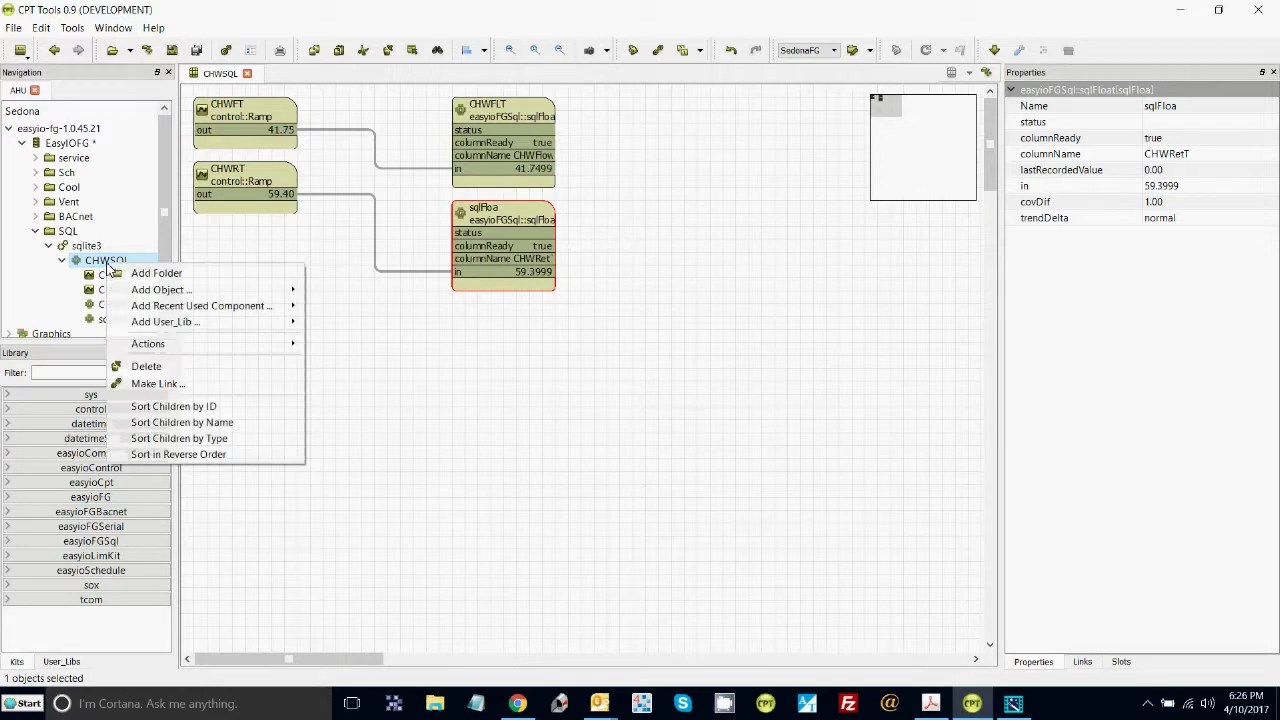
mouse_move(145, 350)
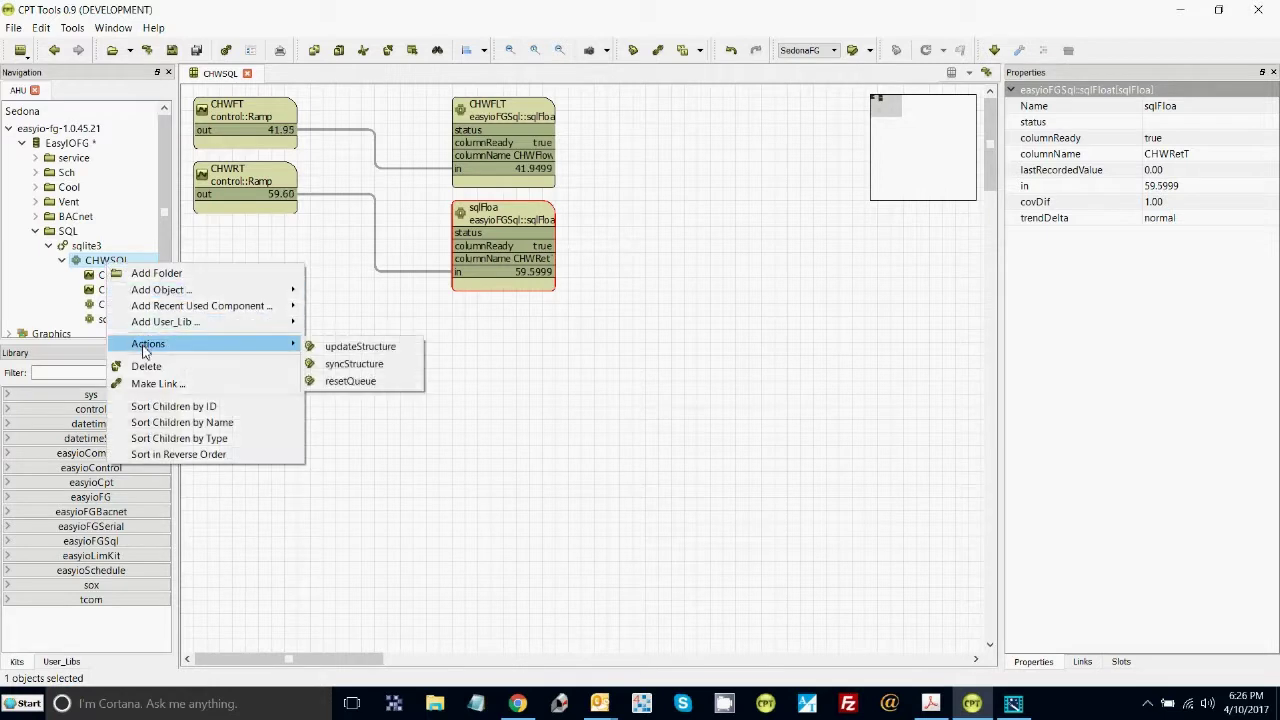
left_click(316, 354)
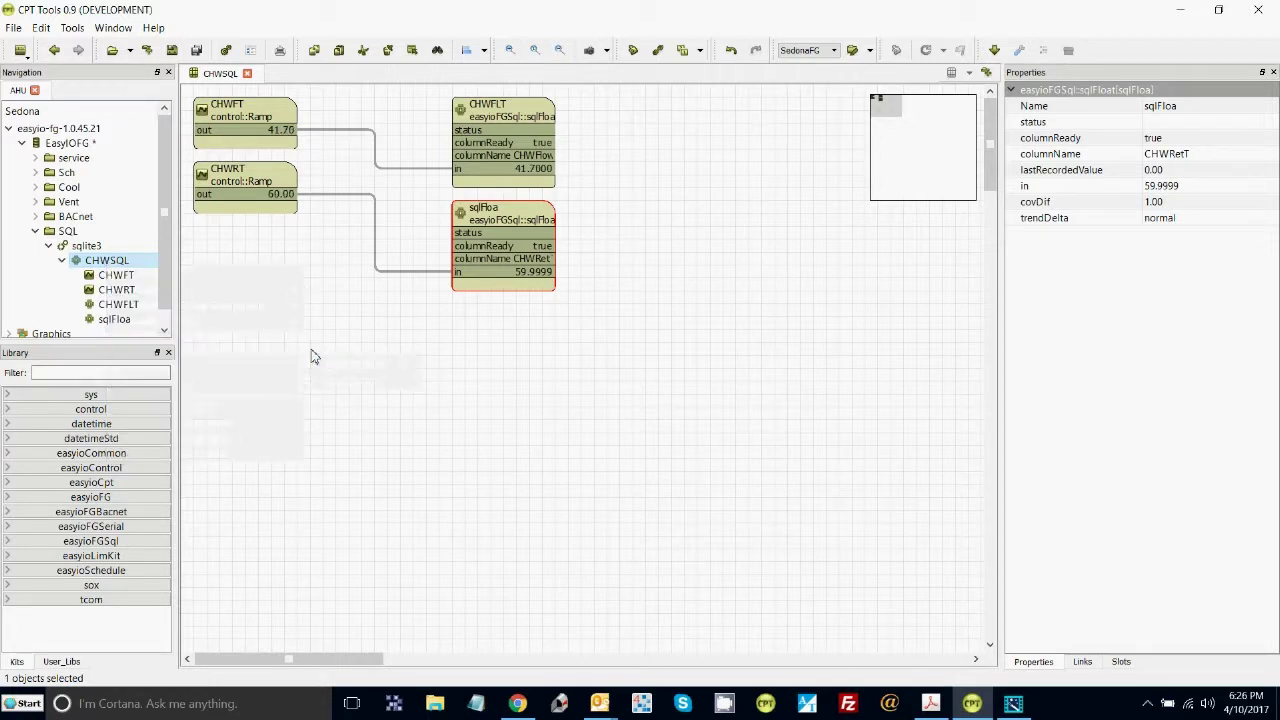
right_click(117, 262)
mouse_move(232, 346)
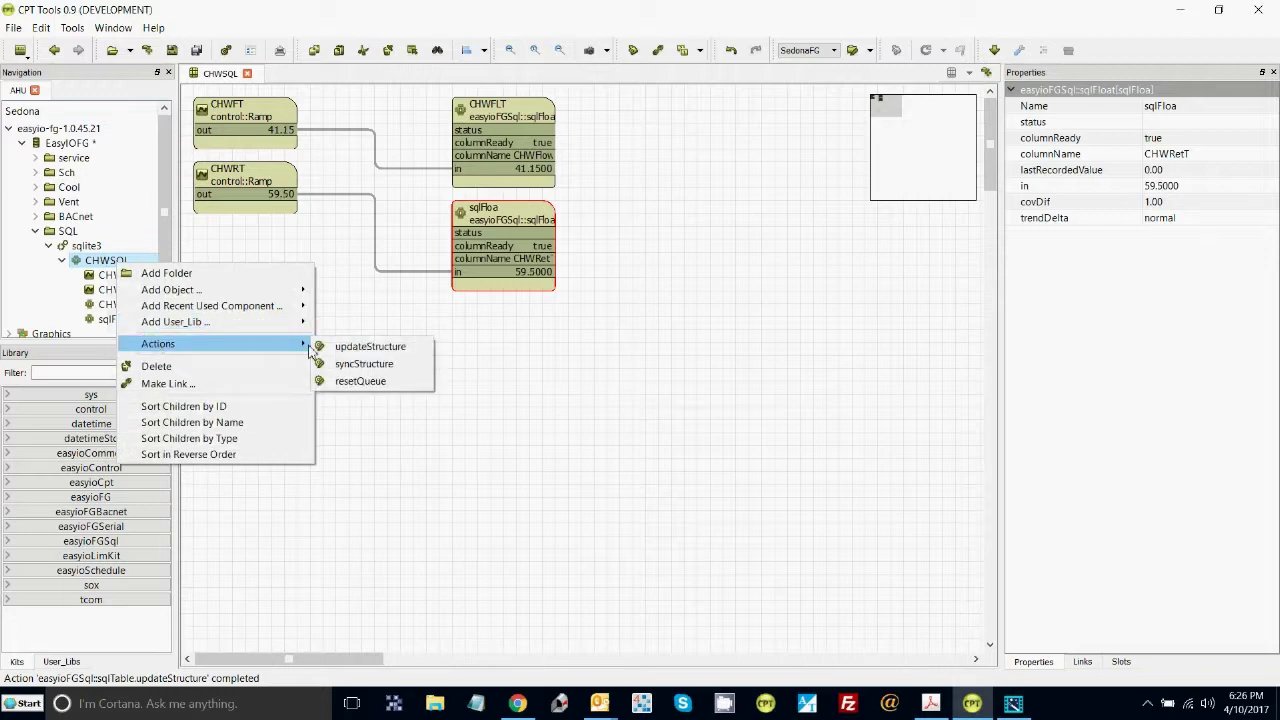
left_click(344, 366)
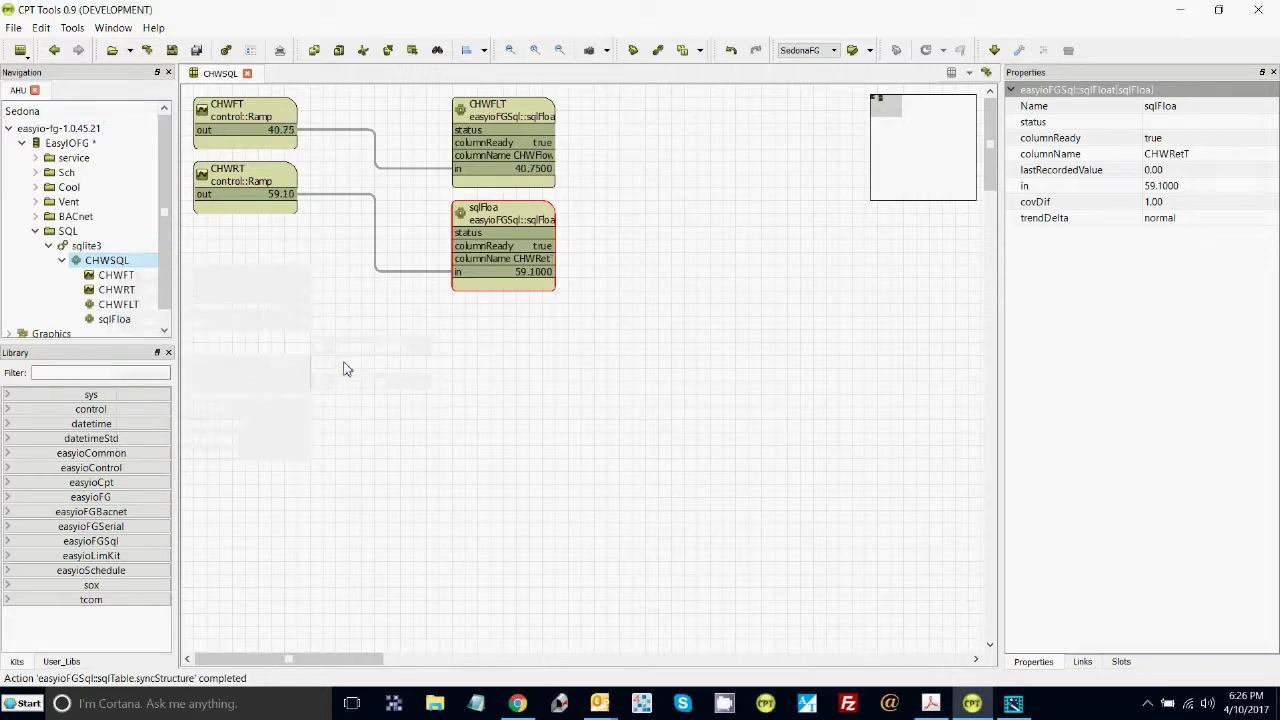
left_click(173, 53)
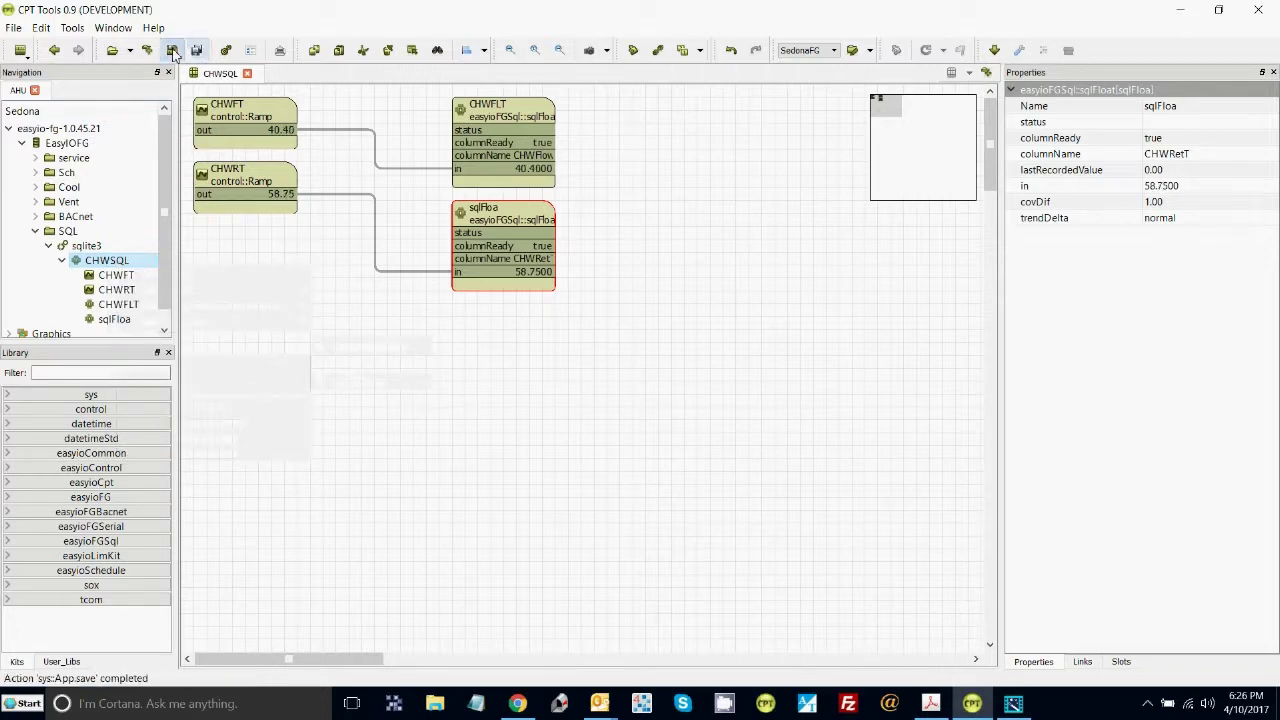
Switch to FileZilla and connect to the saved SDCard site.
left_click(848, 703)
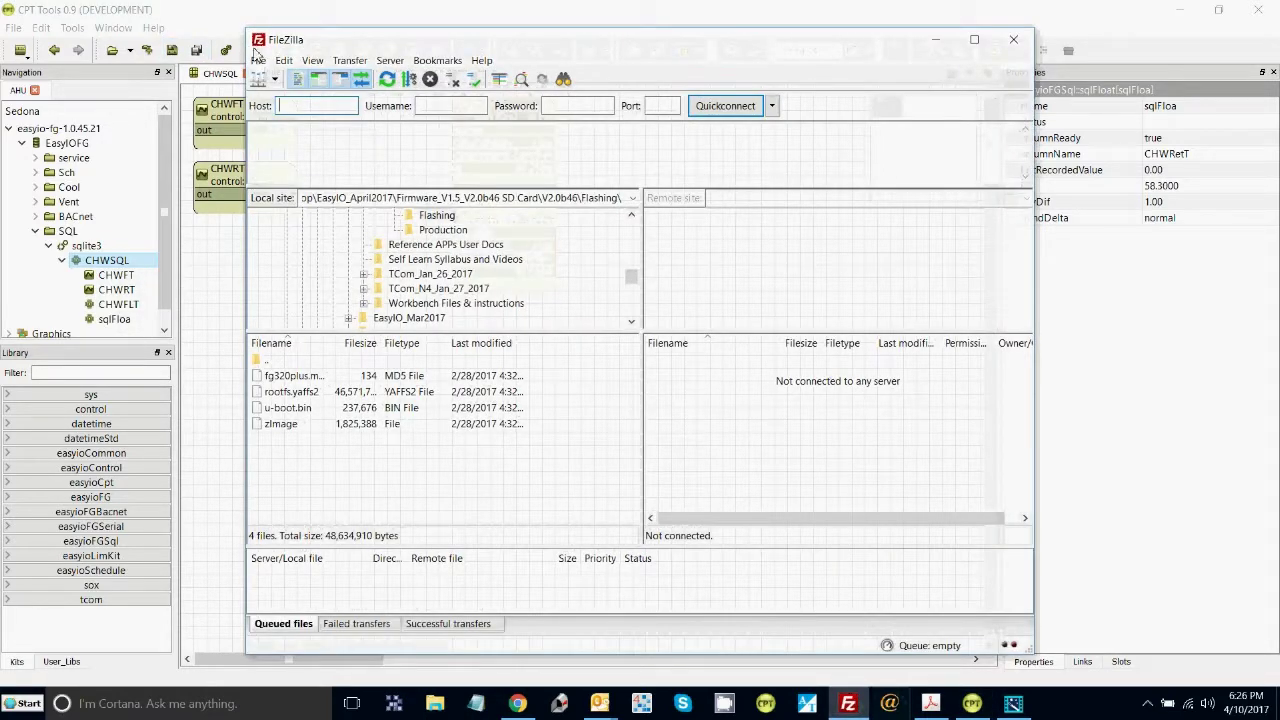
left_click(258, 60)
left_click(278, 86)
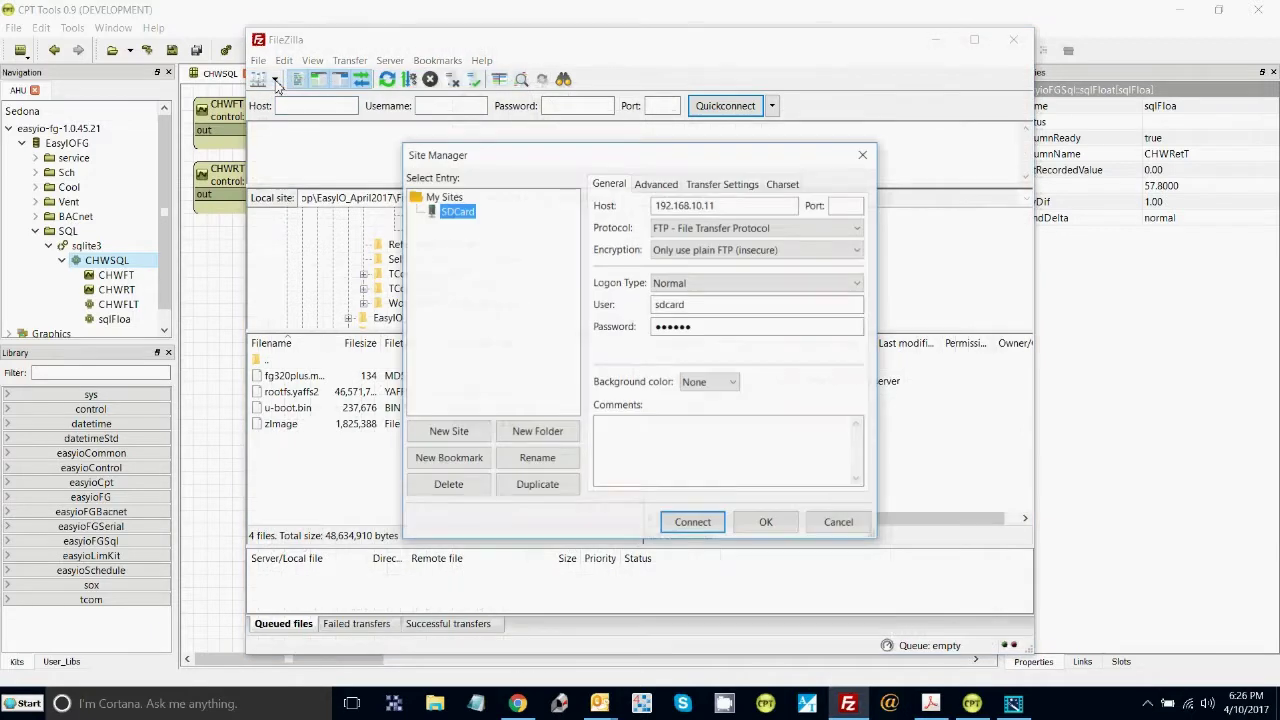
left_click(693, 523)
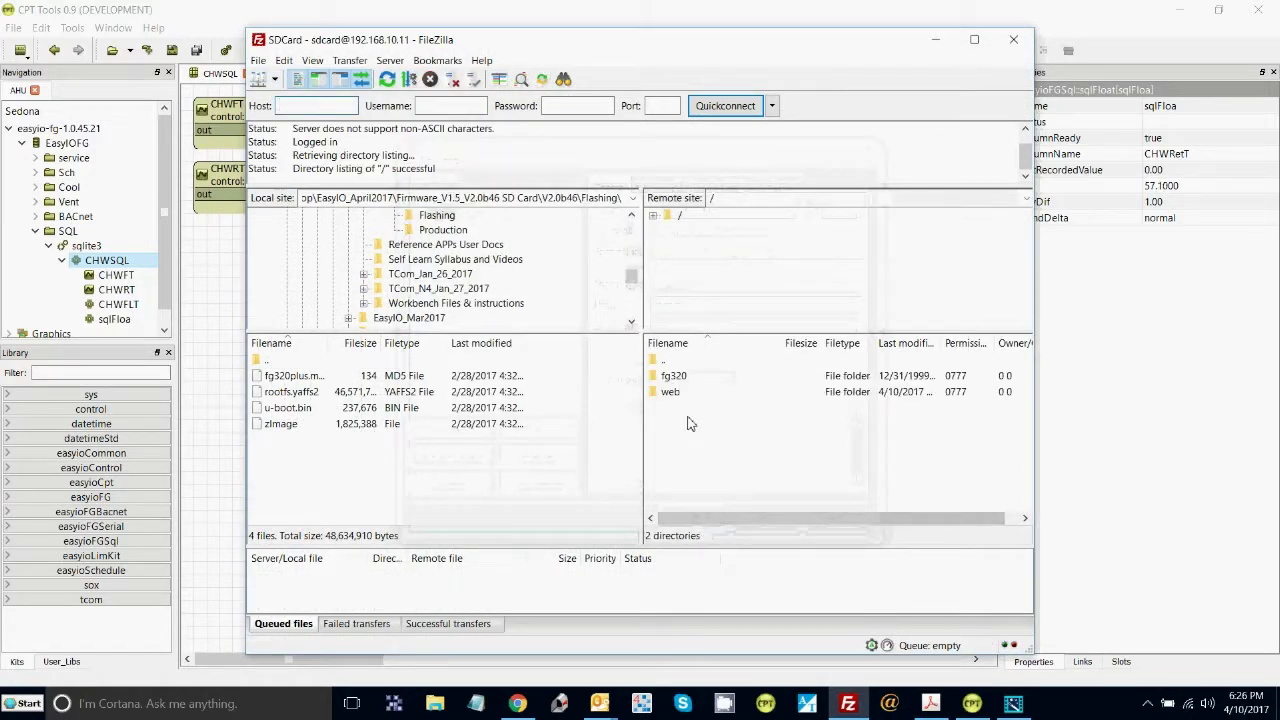
Check the easyio.db database file in the remote web folder, and close FileZilla.
double_click(672, 392)
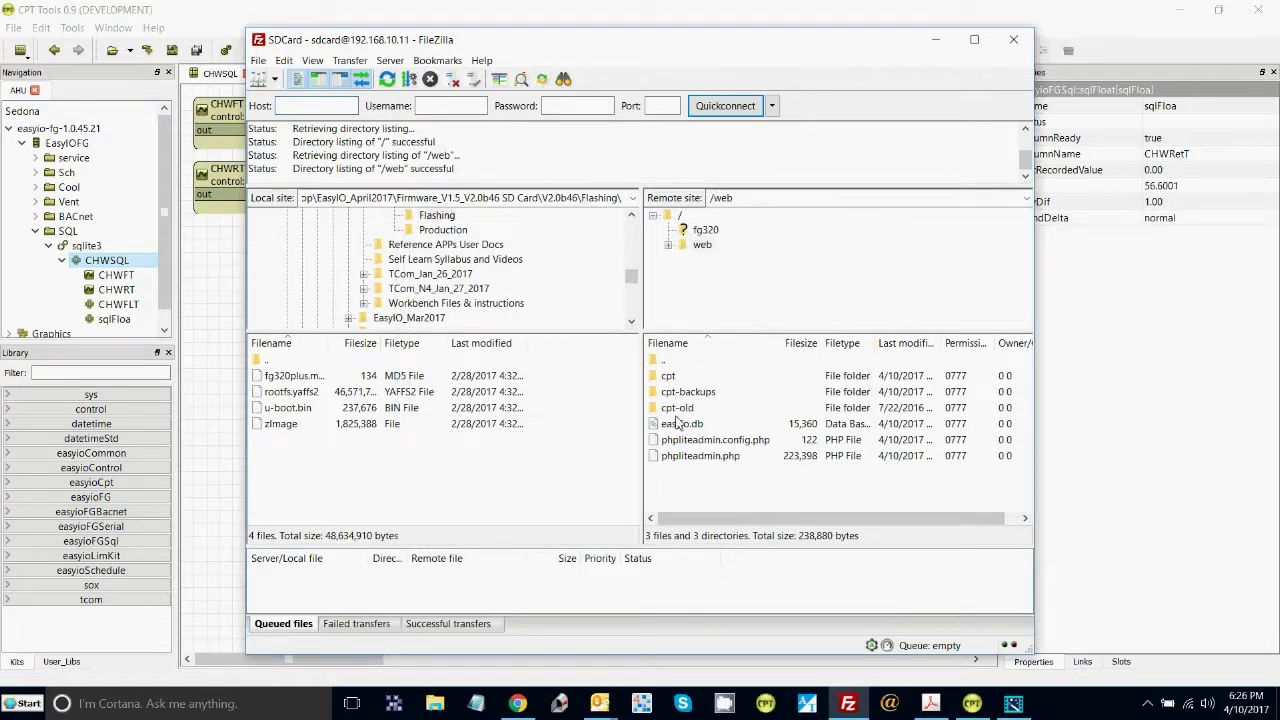
left_click(678, 427)
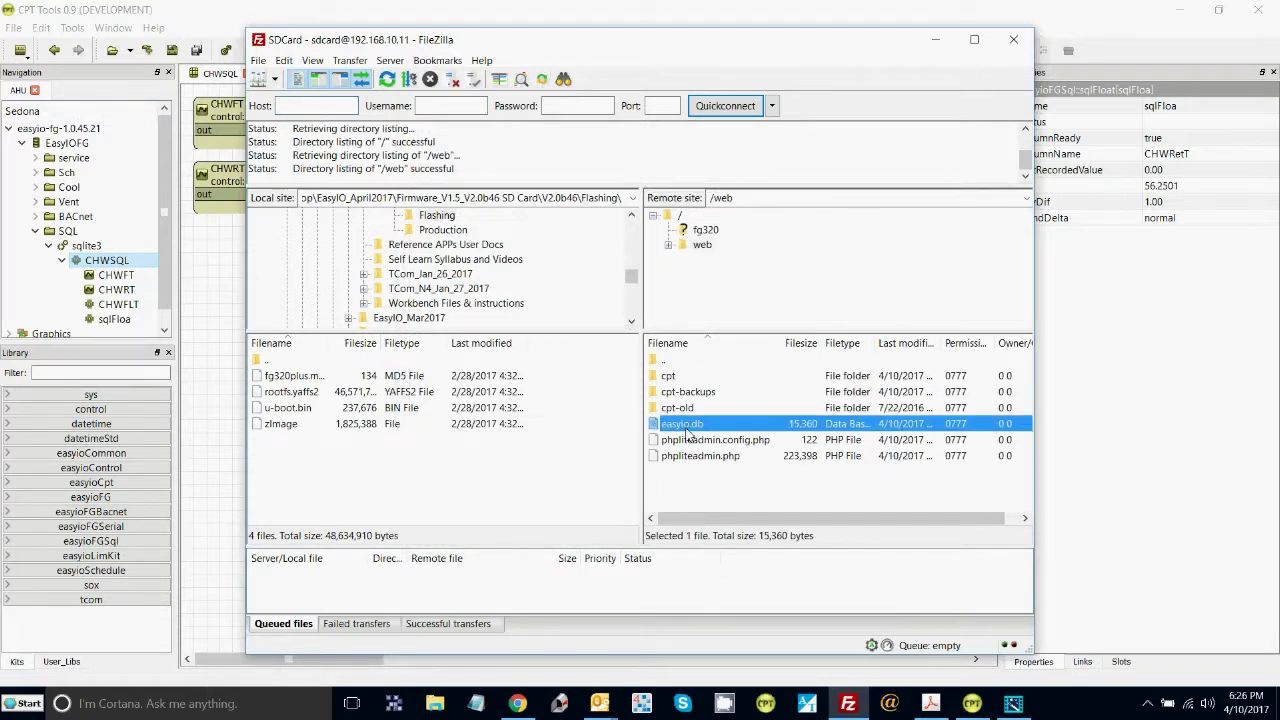
left_click(1013, 39)
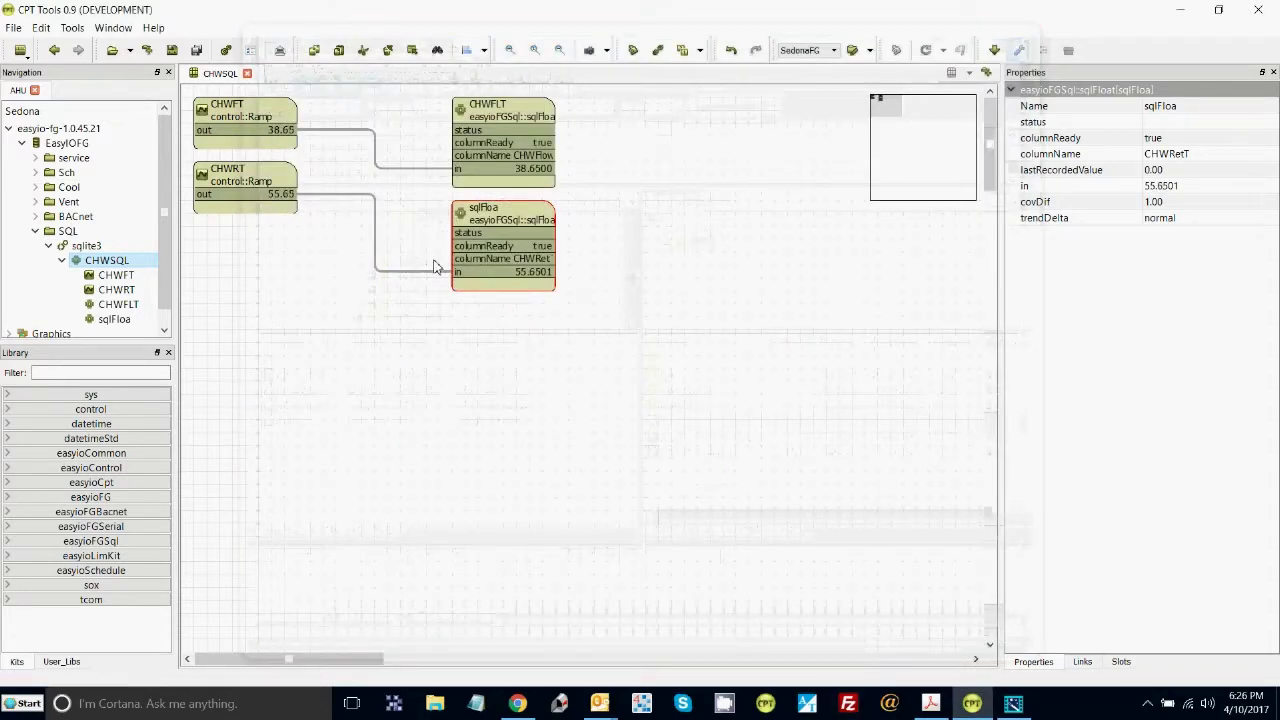
Add an sqlFunc object from the easyioFGSql kit to the sqlite3 service, beside the CHWSQL table.
left_click(67, 232)
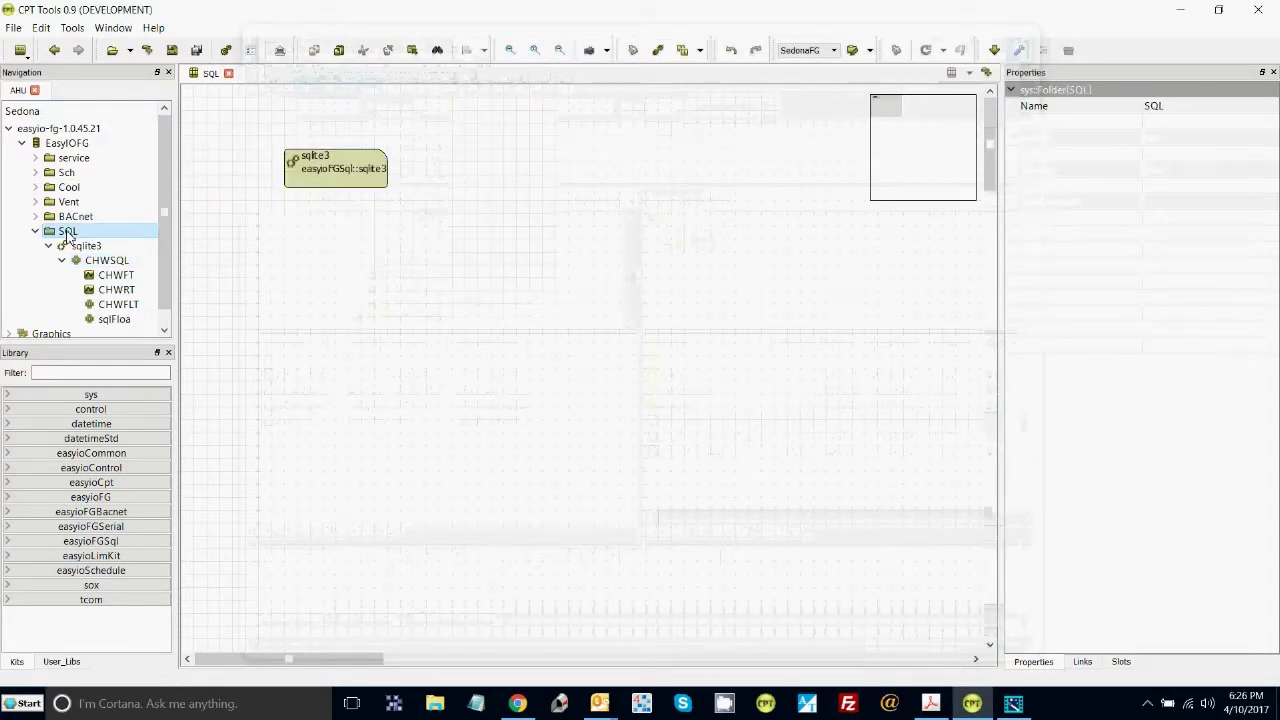
double_click(357, 163)
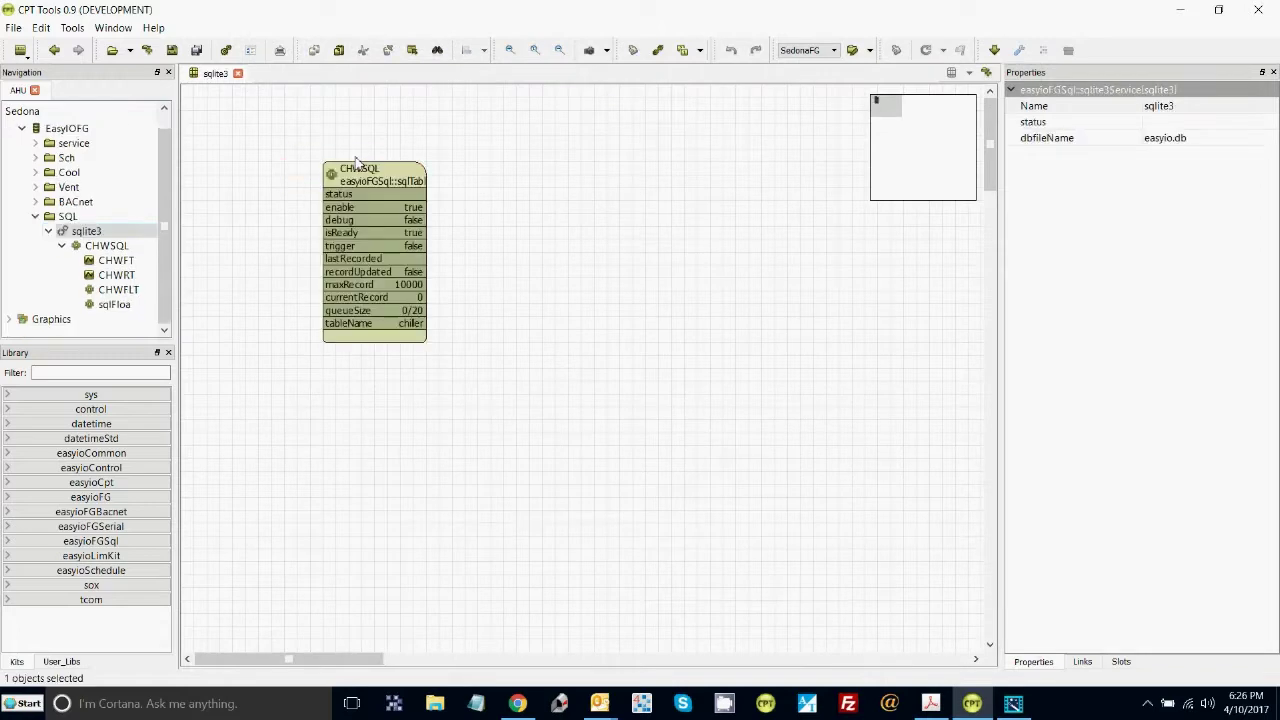
right_click(647, 168)
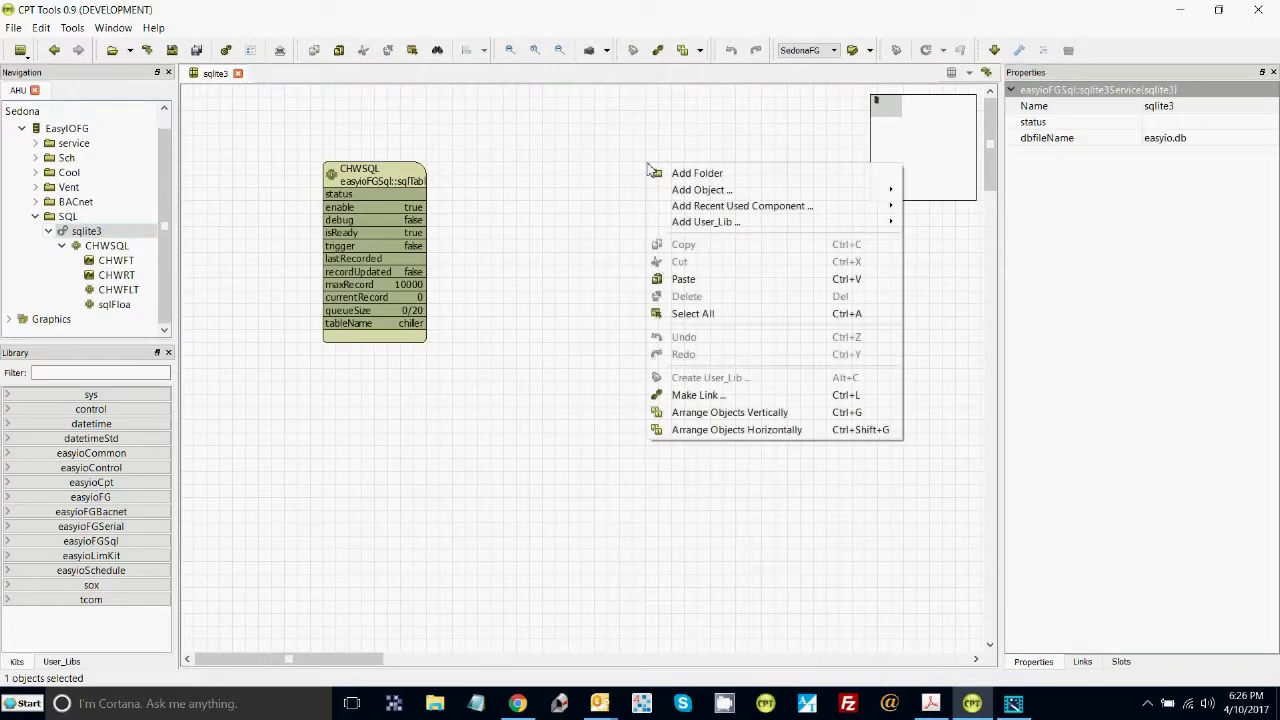
mouse_move(772, 189)
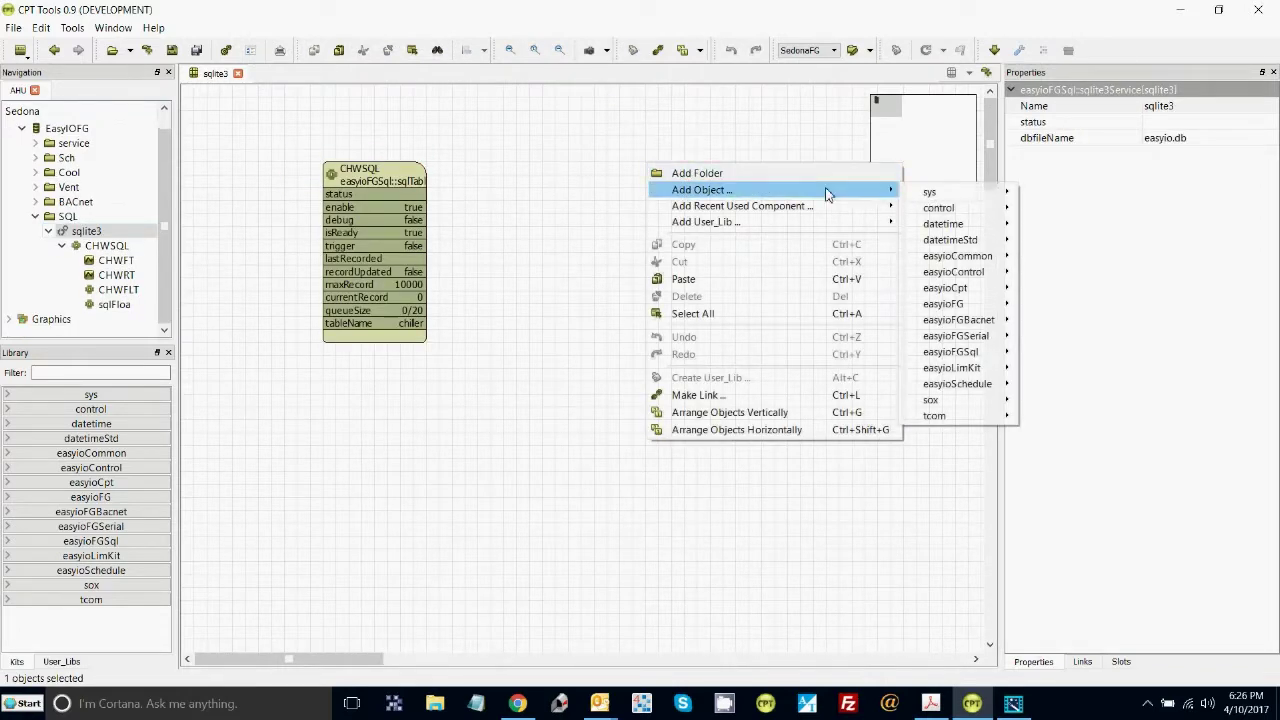
mouse_move(924, 193)
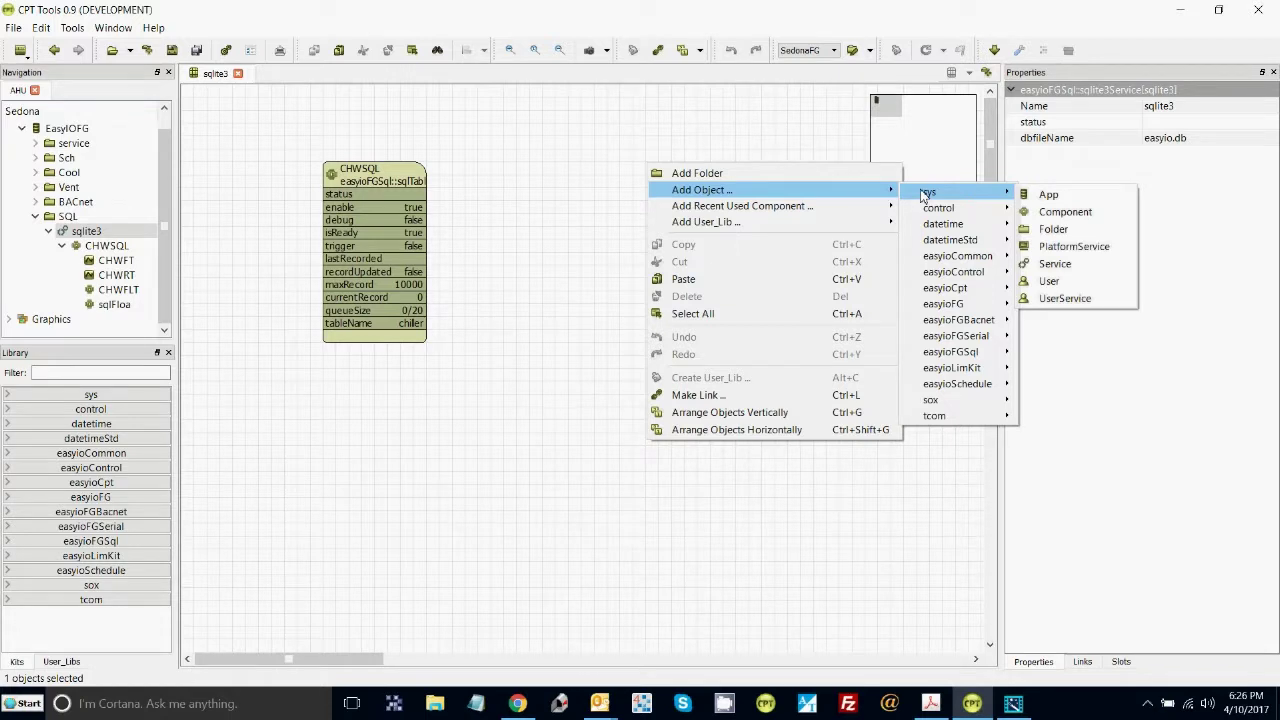
mouse_move(963, 356)
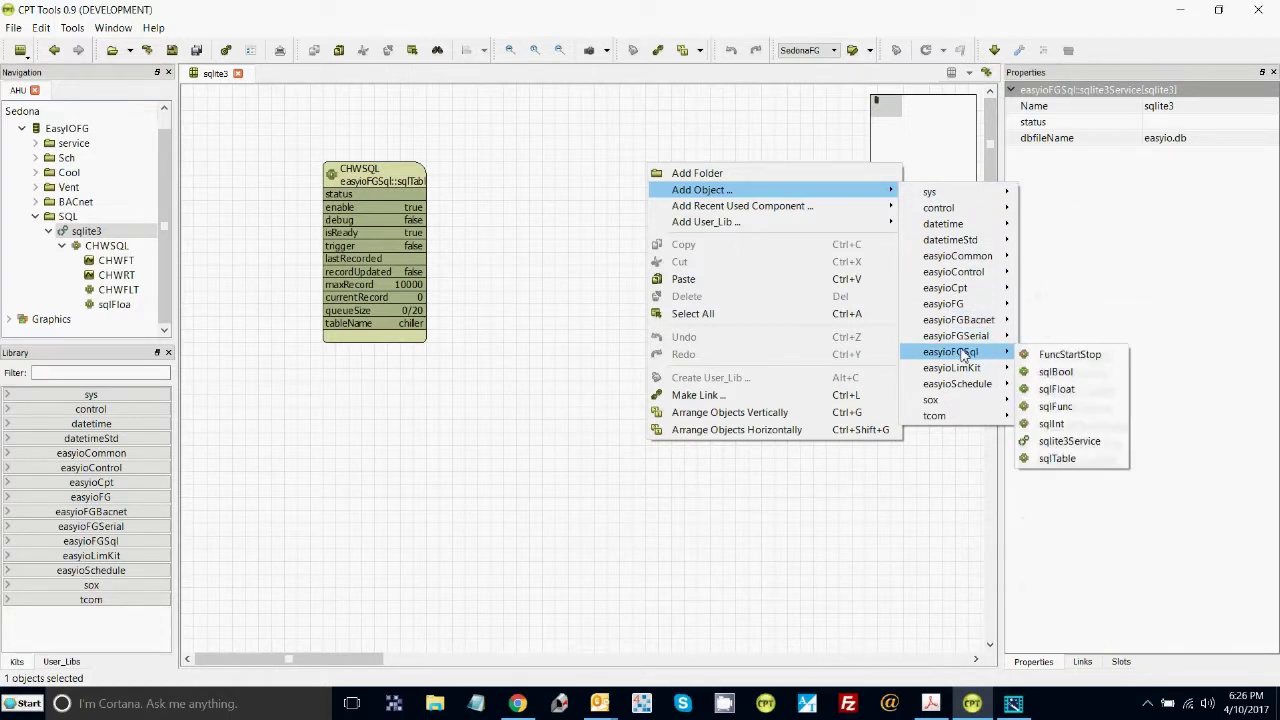
left_click(1057, 408)
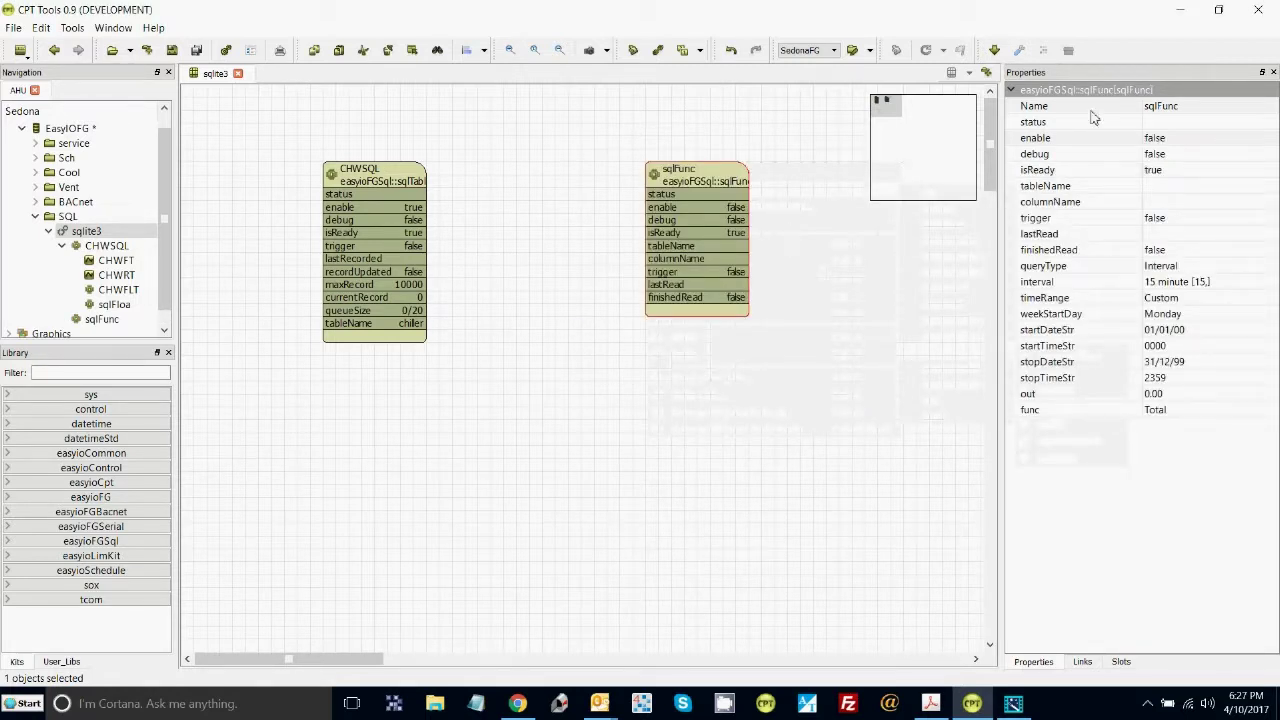
Configure the new sqlFunc object with the name FuncEx, enable set to true and tableName chiller.
left_click(1162, 106)
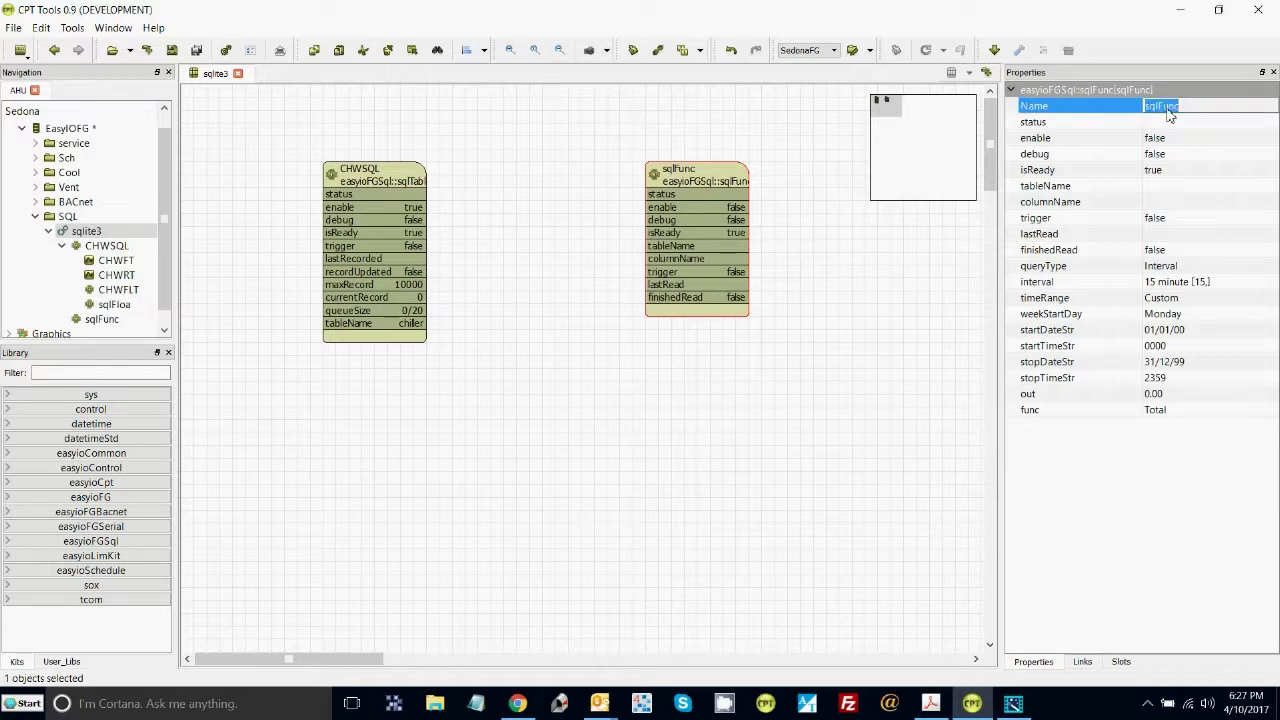
type("Func")
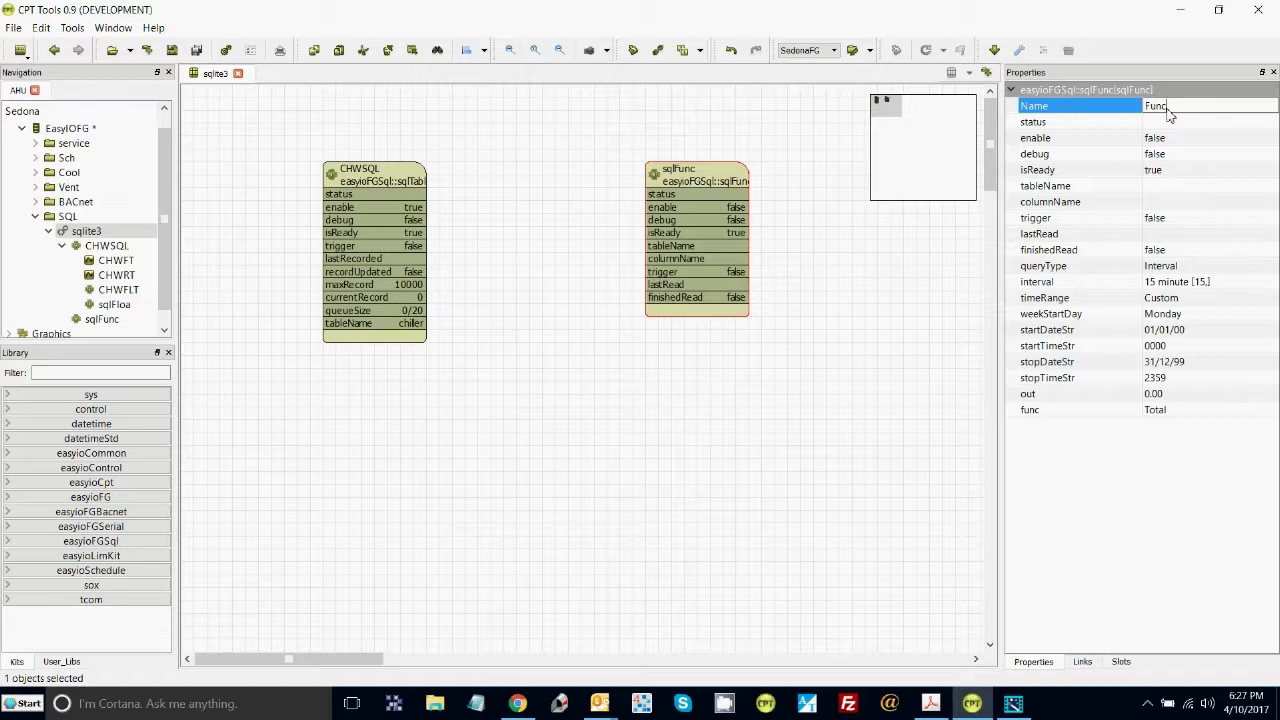
type("Ex")
left_click(1178, 140)
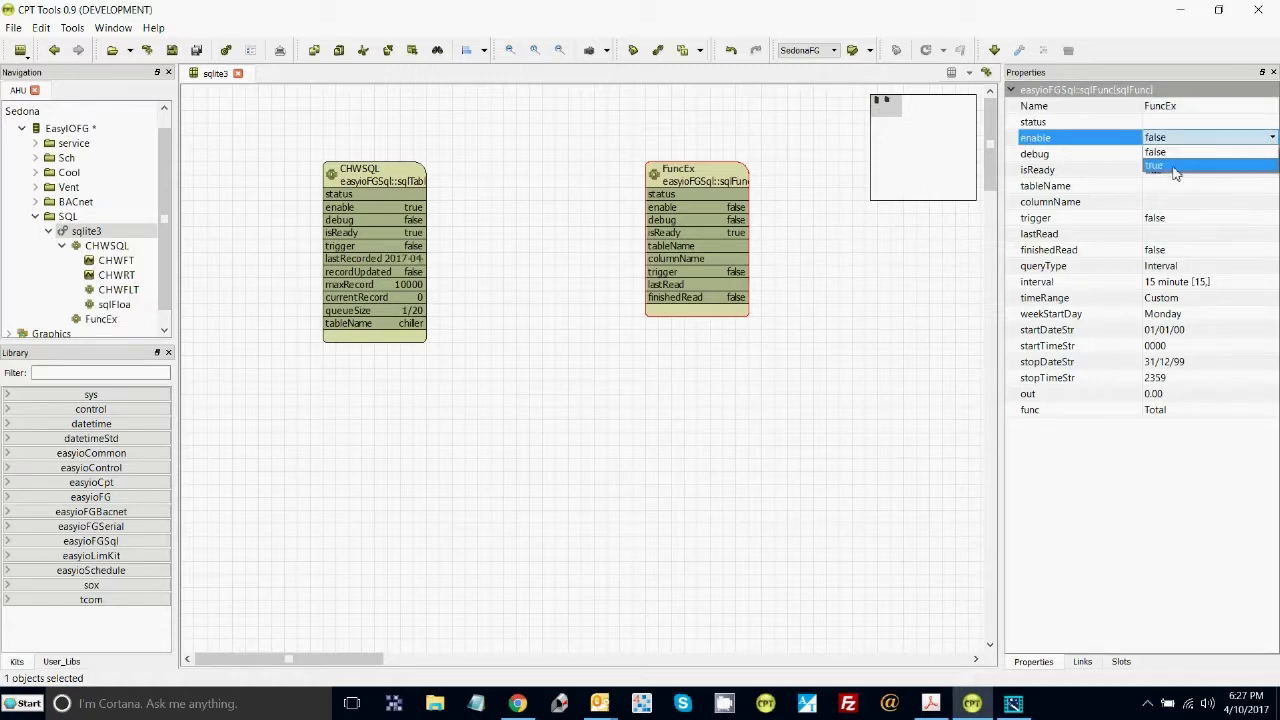
left_click(1176, 169)
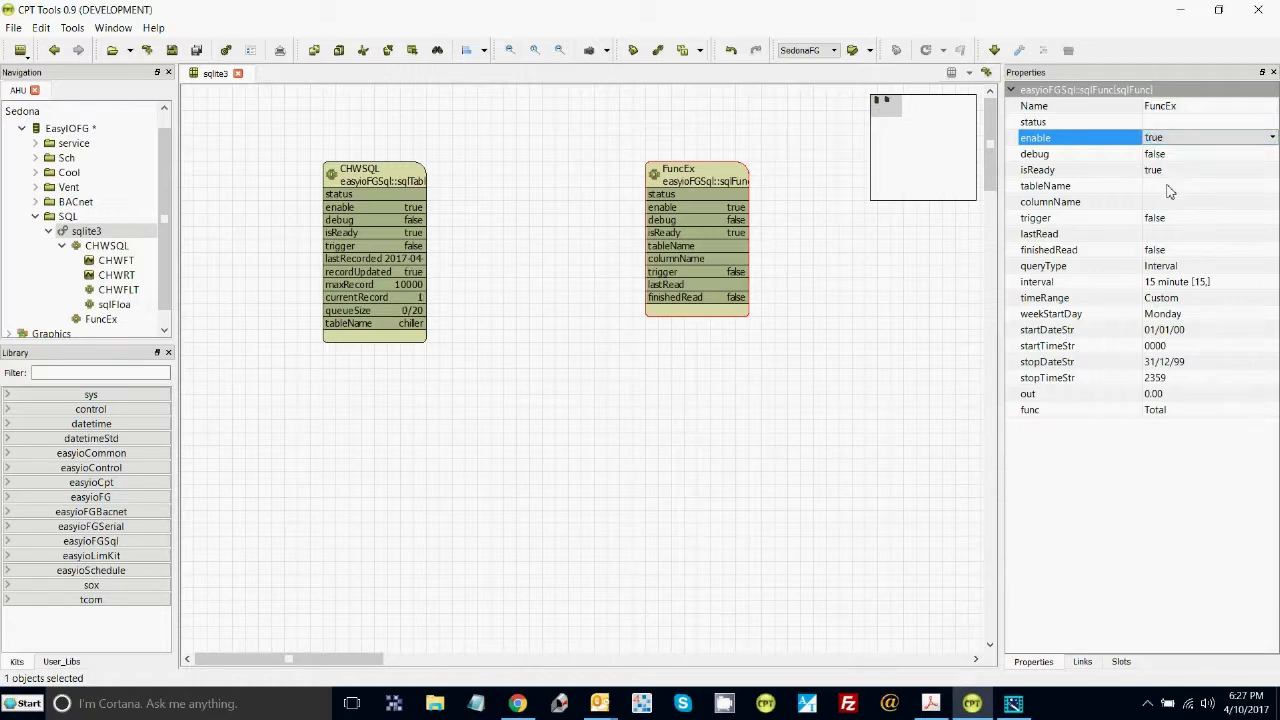
left_click(1170, 189)
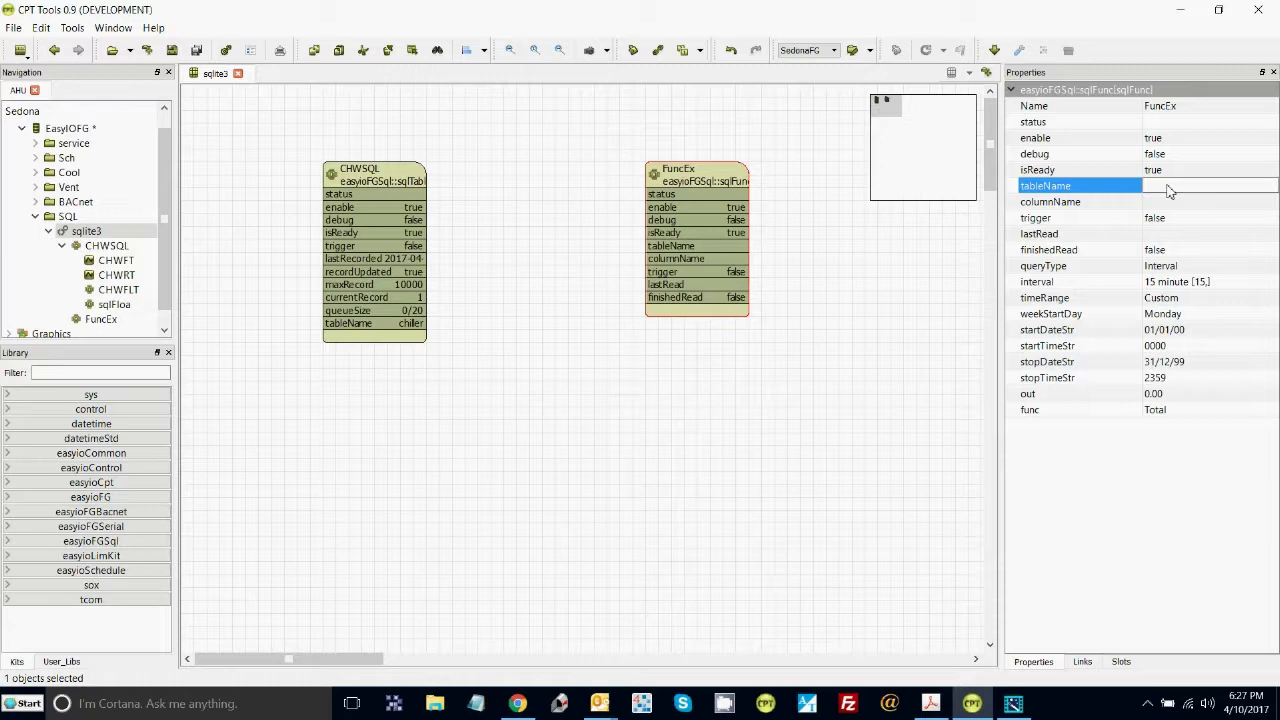
type("chiller")
Copy the column name CHWFlowT from the CHWFLT float inside CHWSQL into FuncEx's columnName property.
left_click(1165, 205)
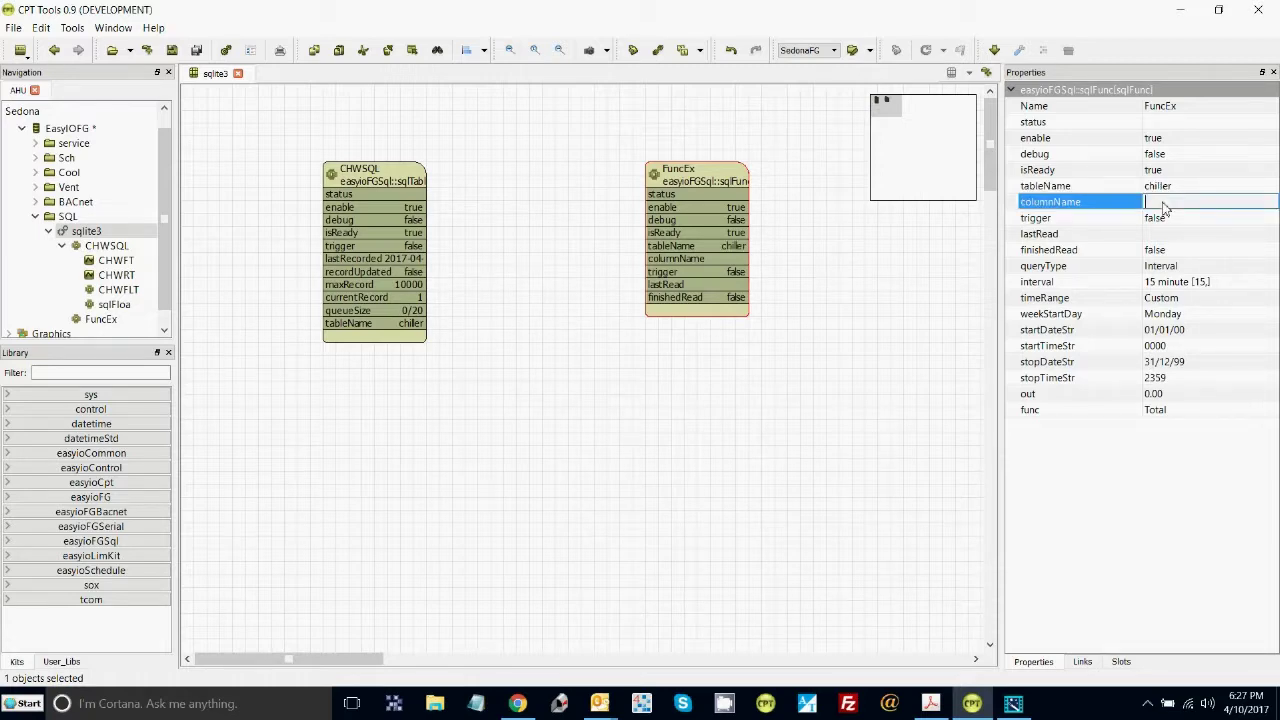
double_click(365, 183)
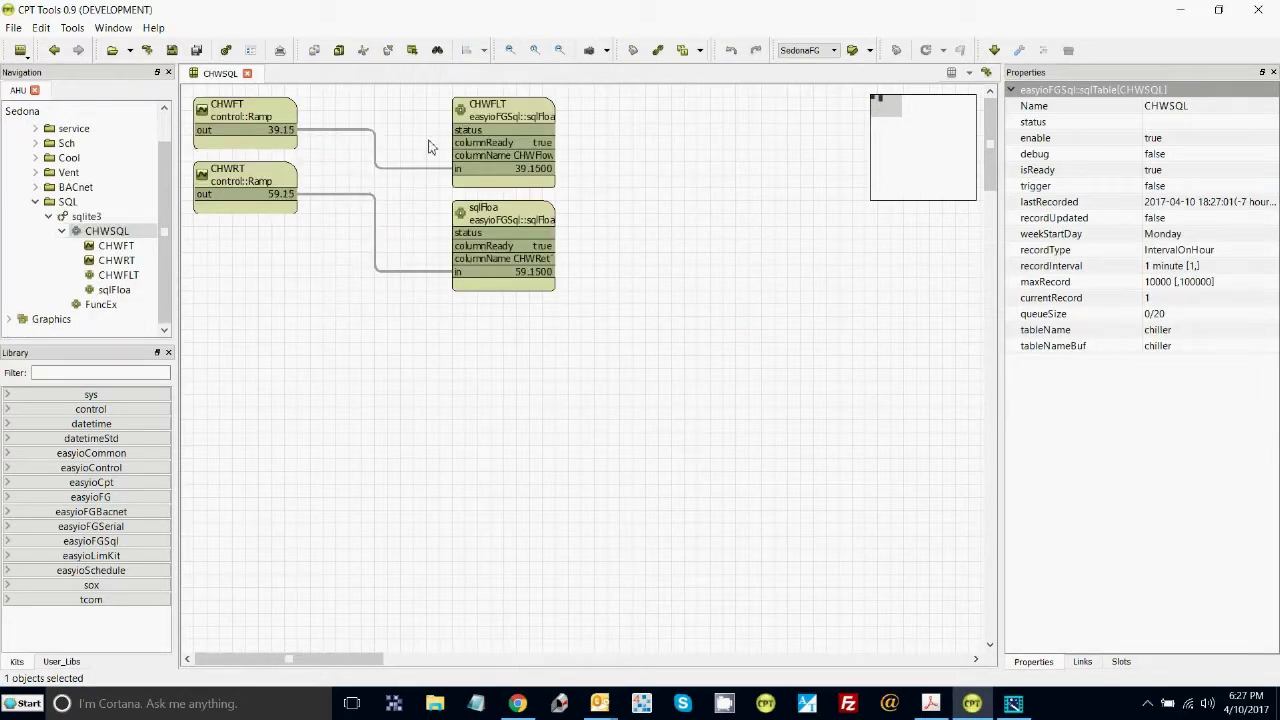
left_click(498, 118)
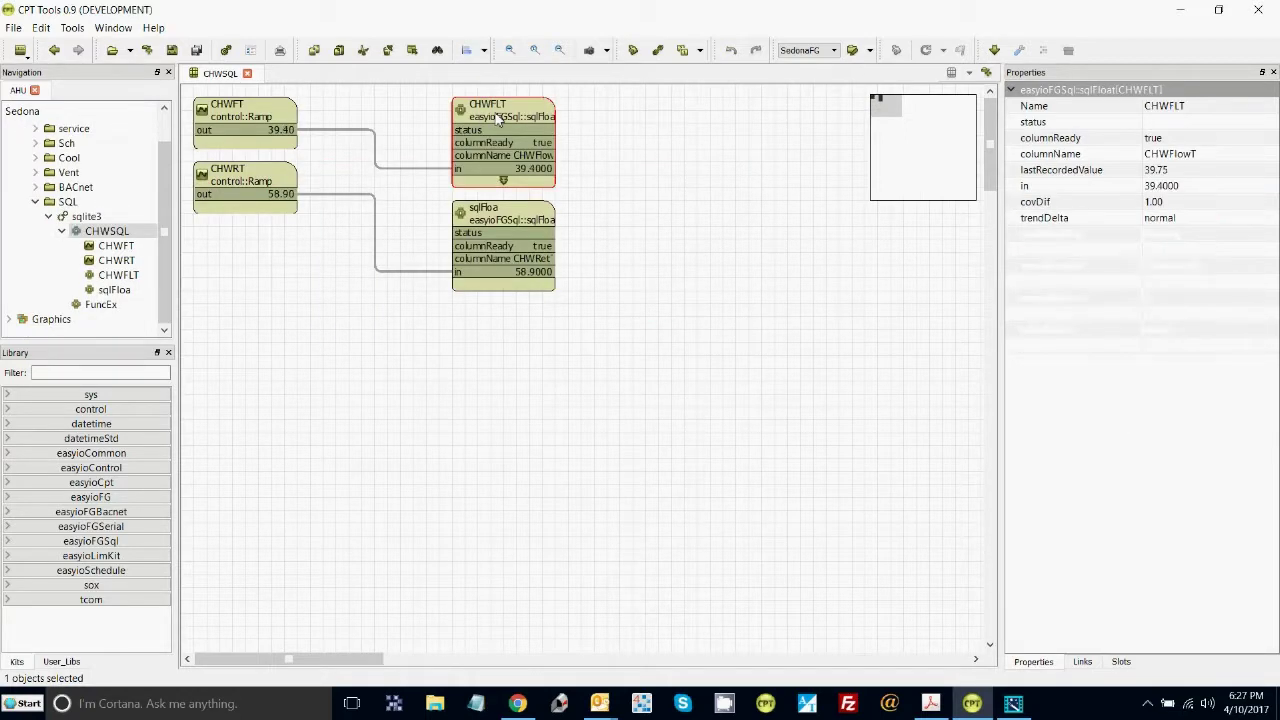
left_click(1163, 156)
right_click(1163, 156)
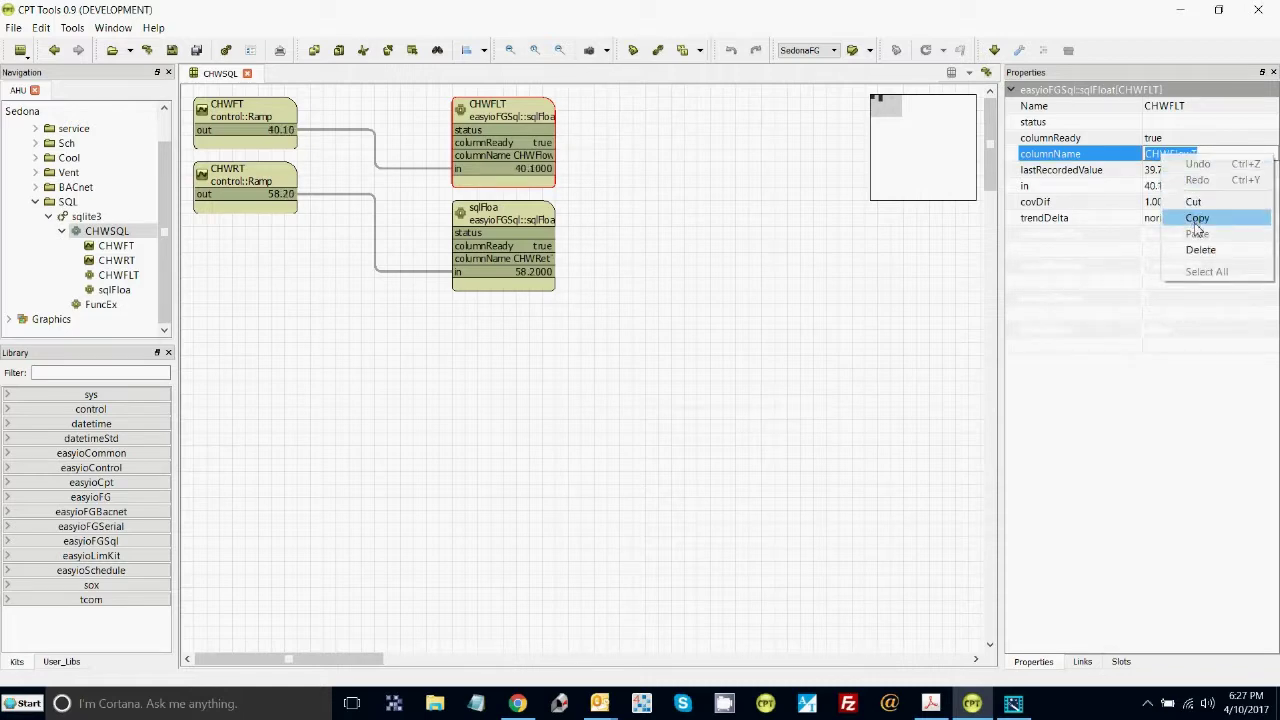
left_click(1198, 217)
double_click(98, 221)
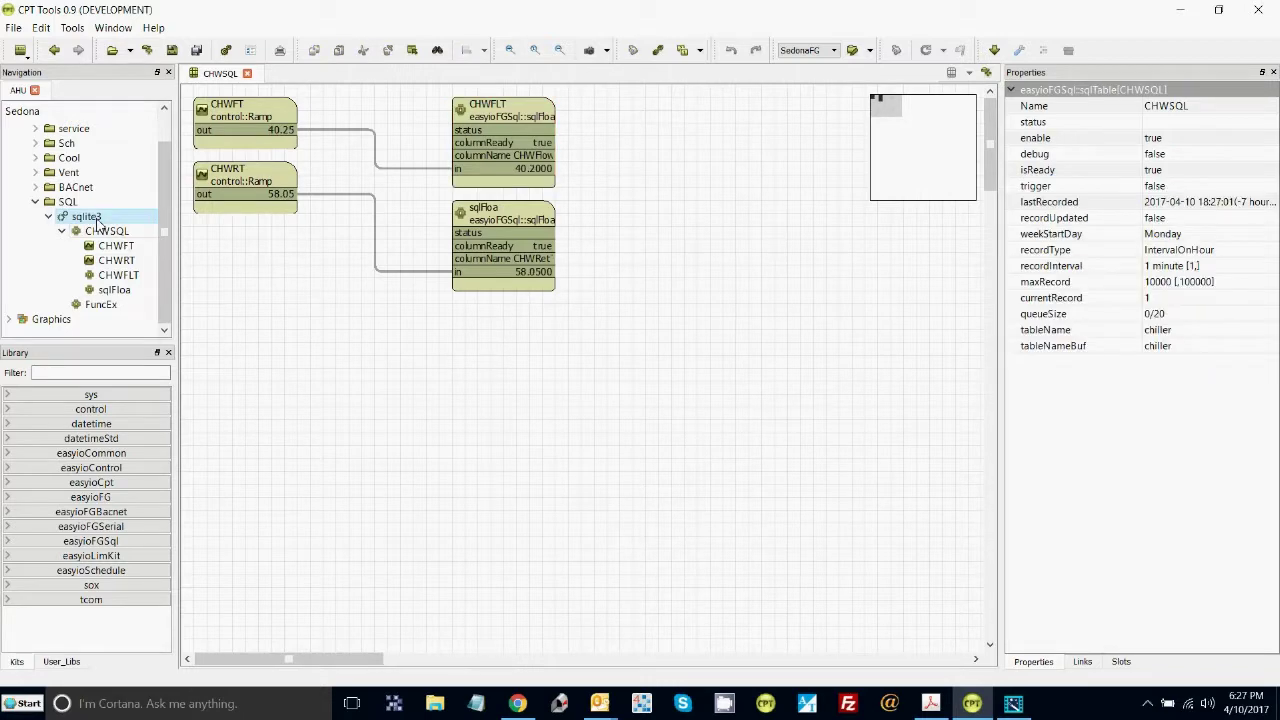
left_click(683, 176)
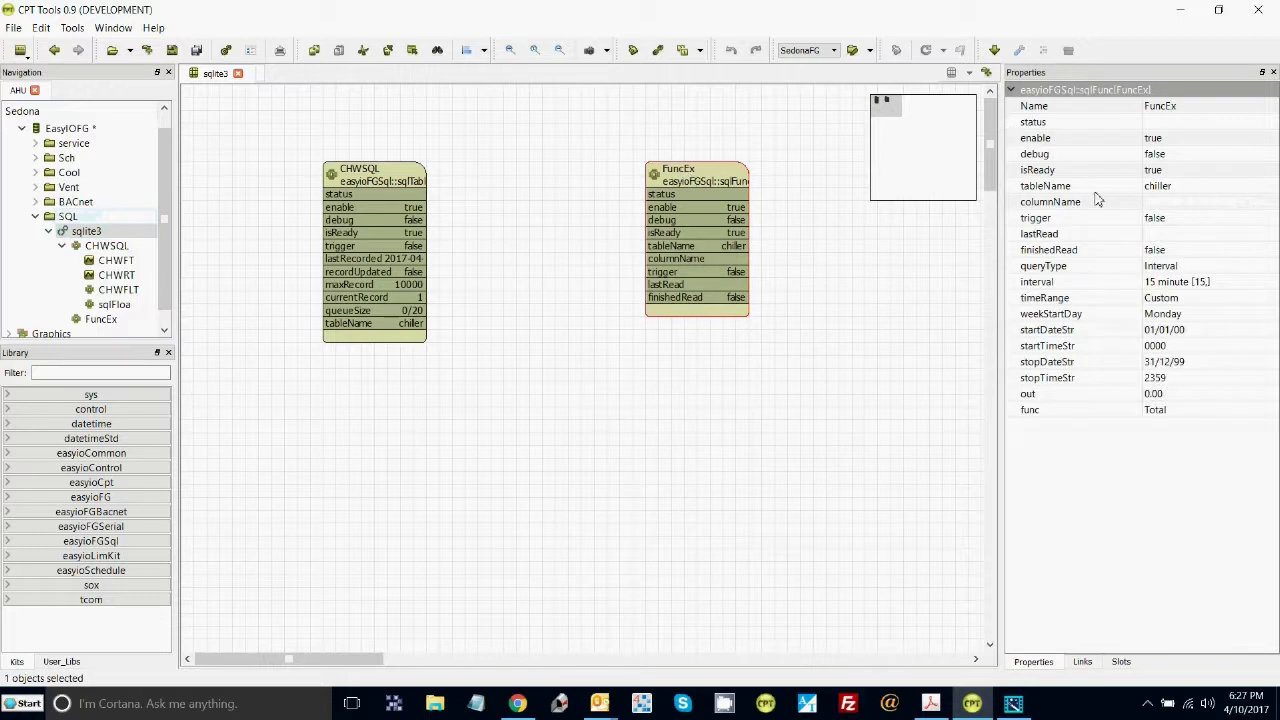
left_click(1172, 202)
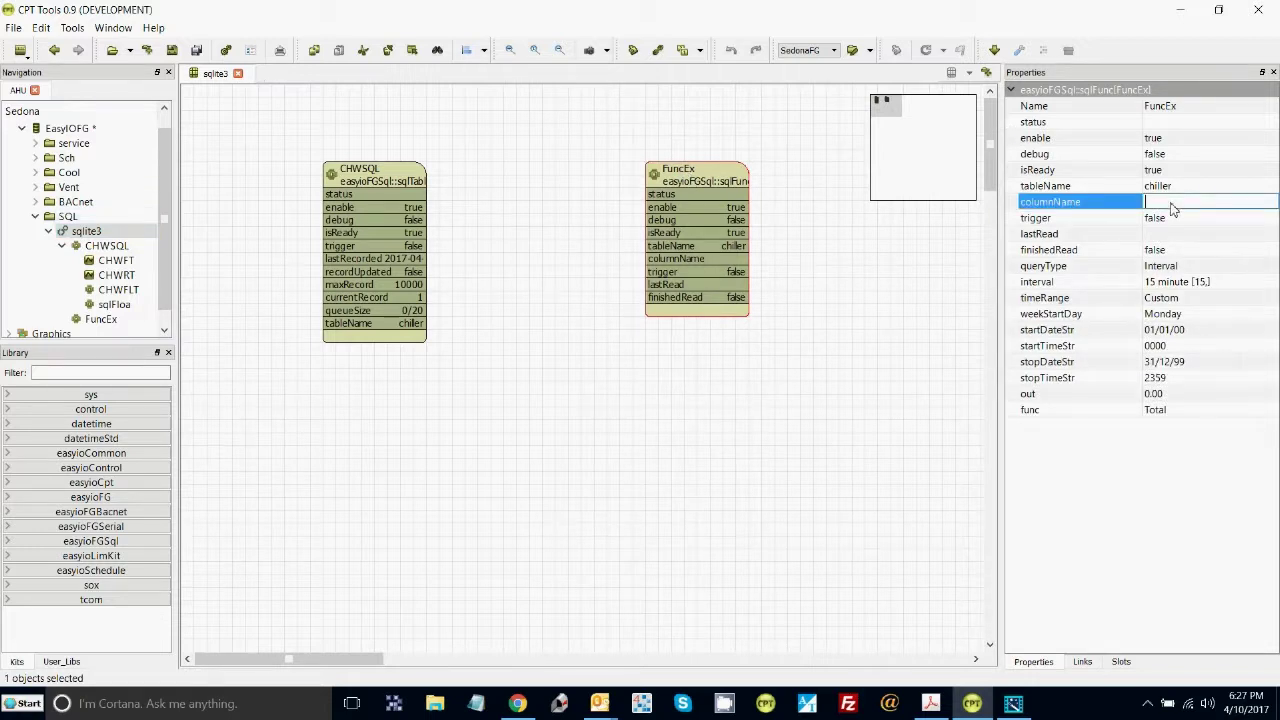
type("CHWFlowT")
Review the available timeRange, func and queryType options of FuncEx without changing the settings.
left_click(1166, 241)
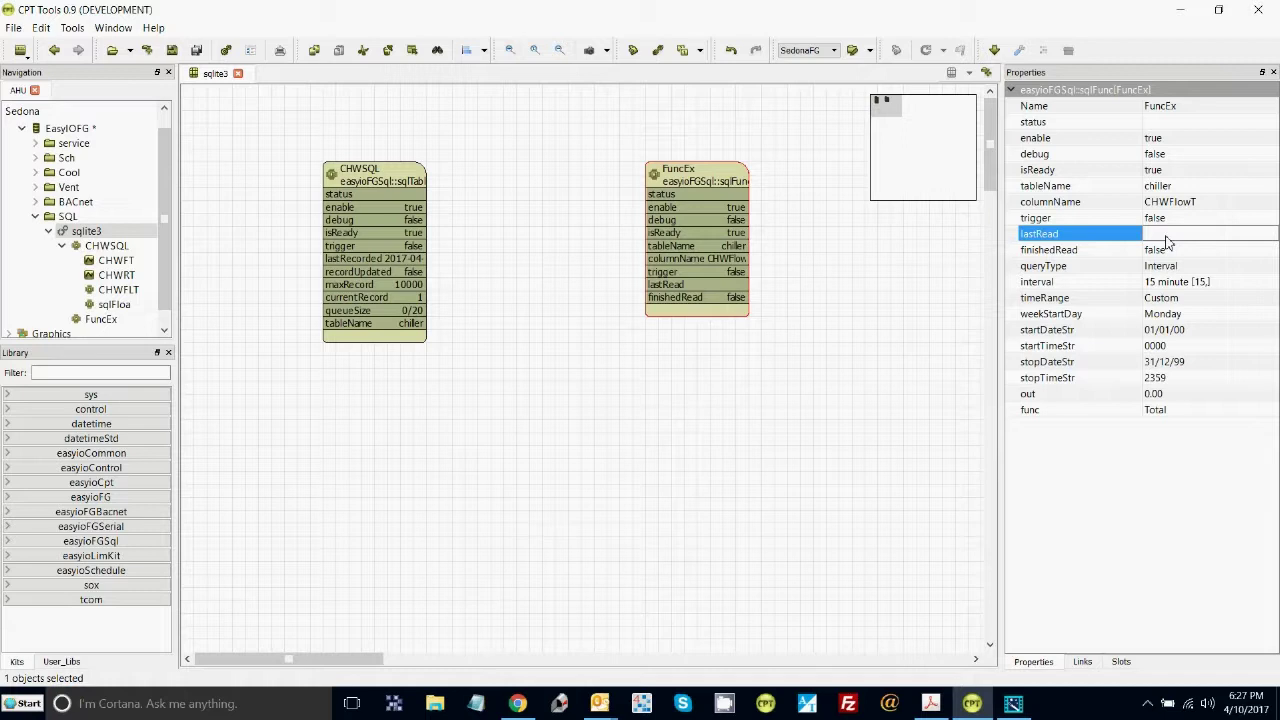
left_click(1159, 301)
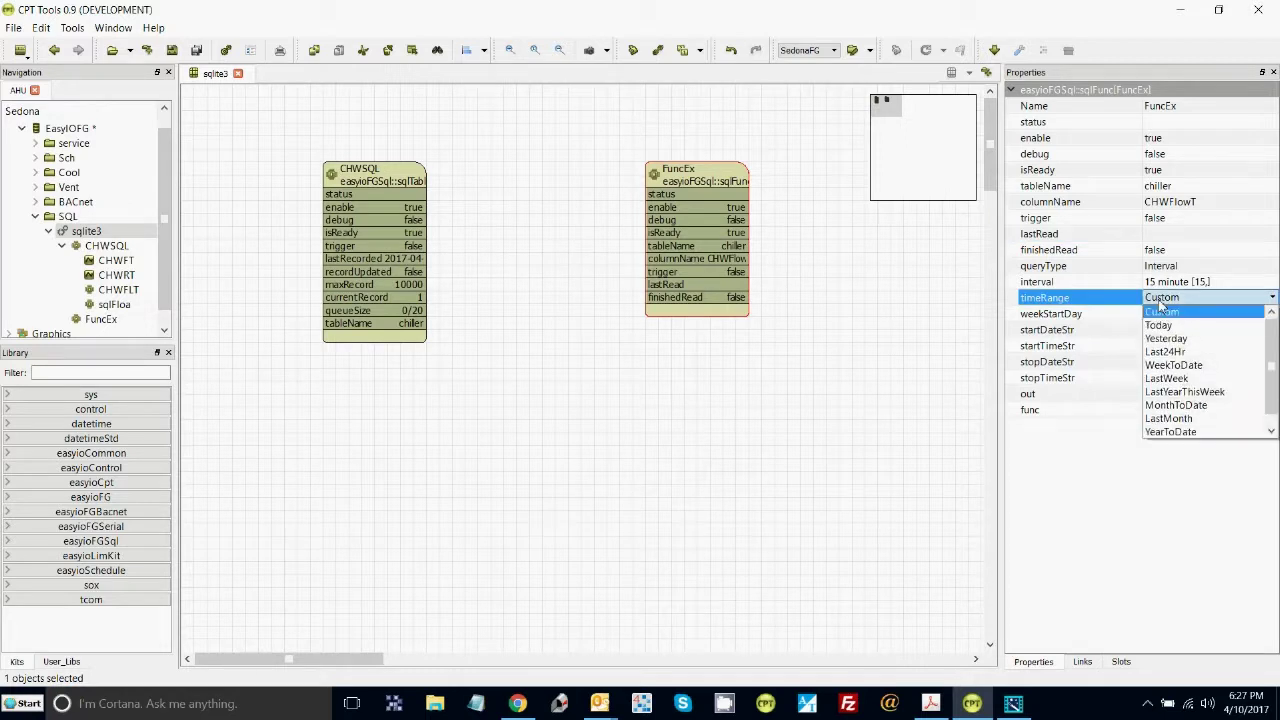
left_click(1161, 310)
left_click(1160, 410)
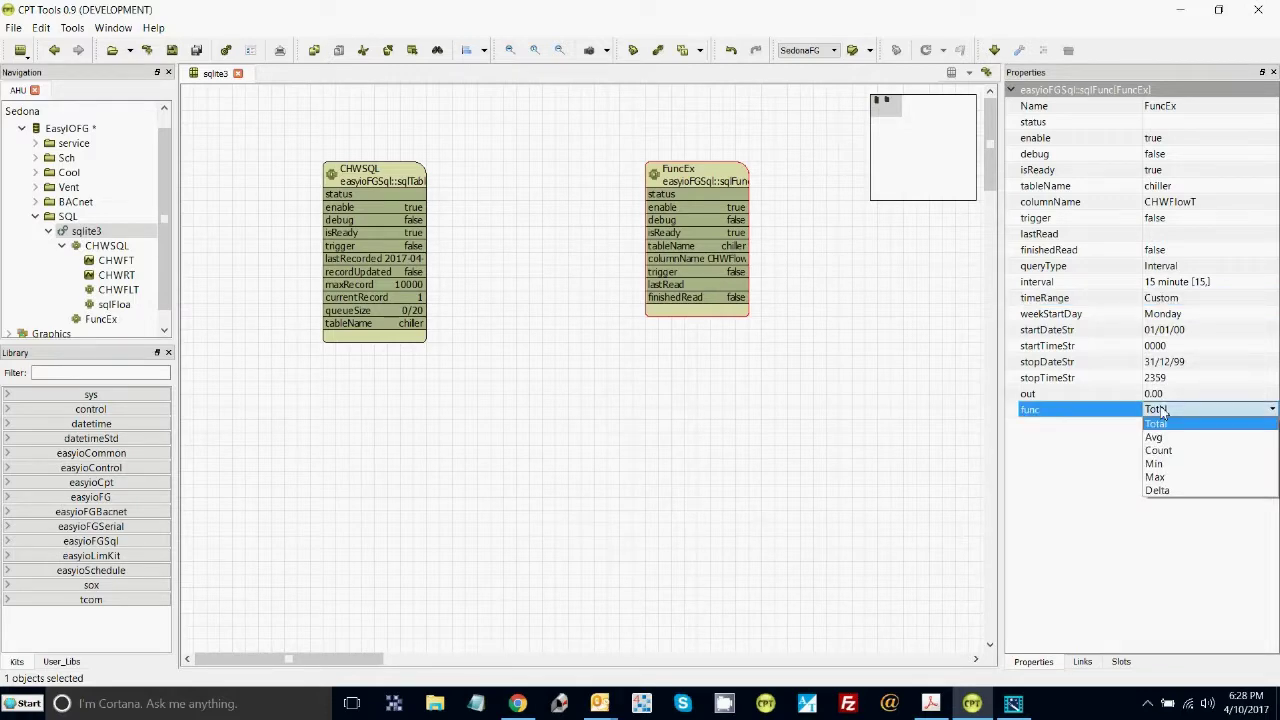
left_click(1161, 410)
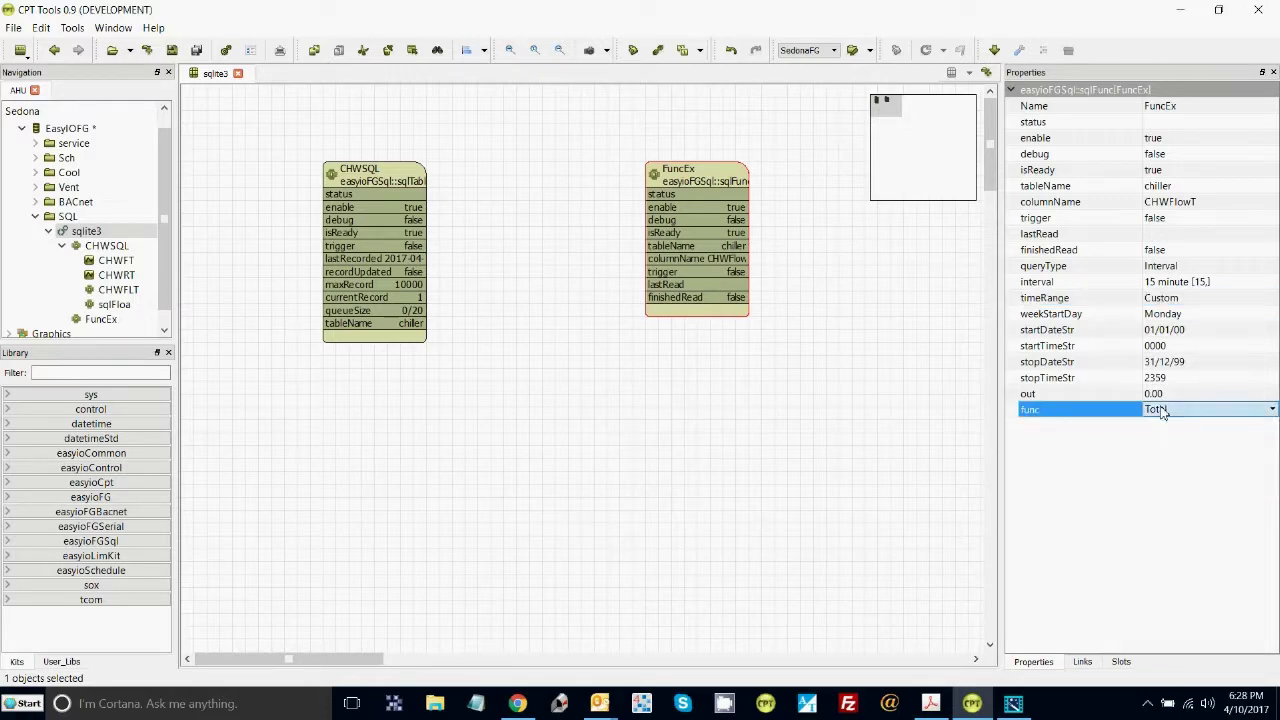
left_click(1155, 266)
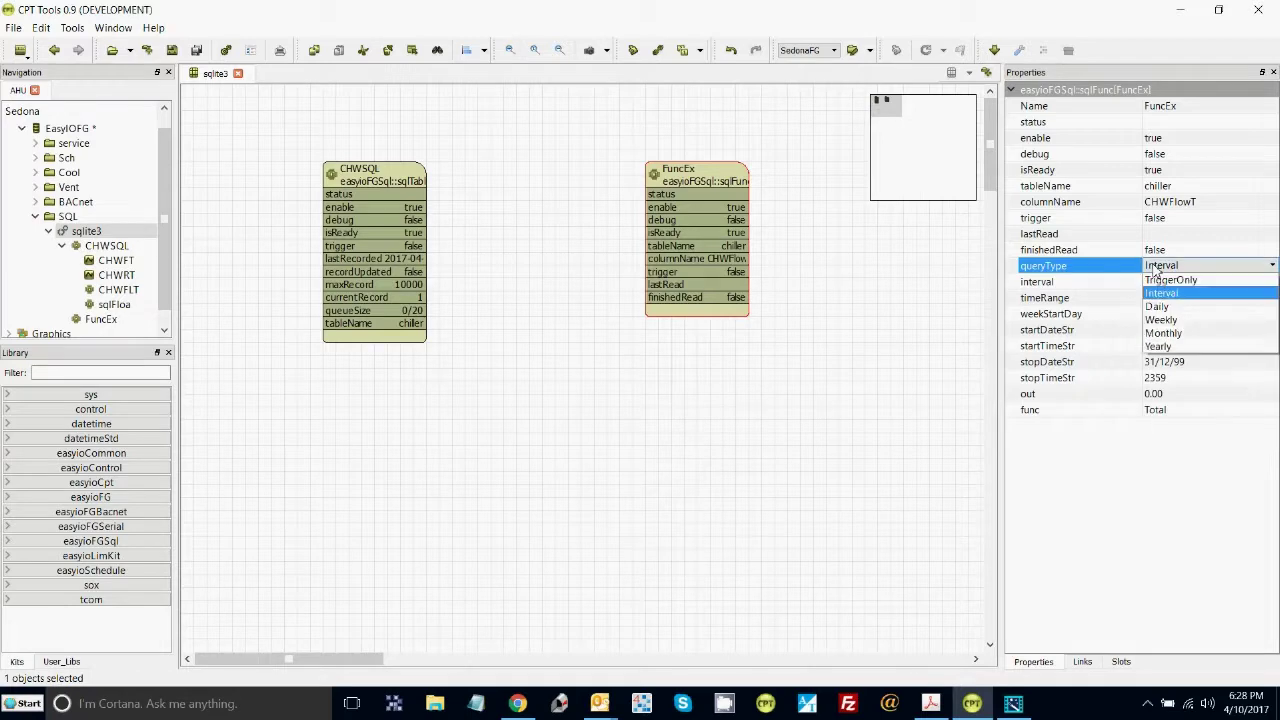
left_click(1156, 270)
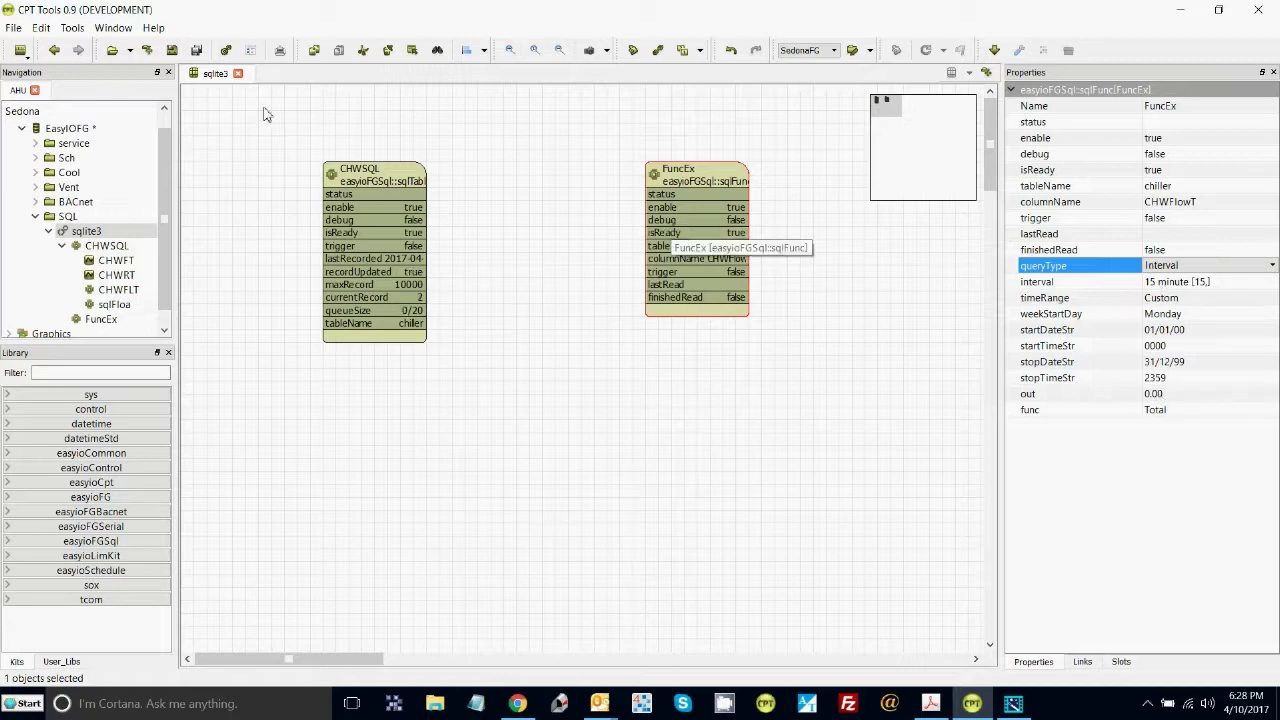
Save the controller app, move the CHWSQL table closer to FuncEx, and check the table's contents.
left_click(172, 52)
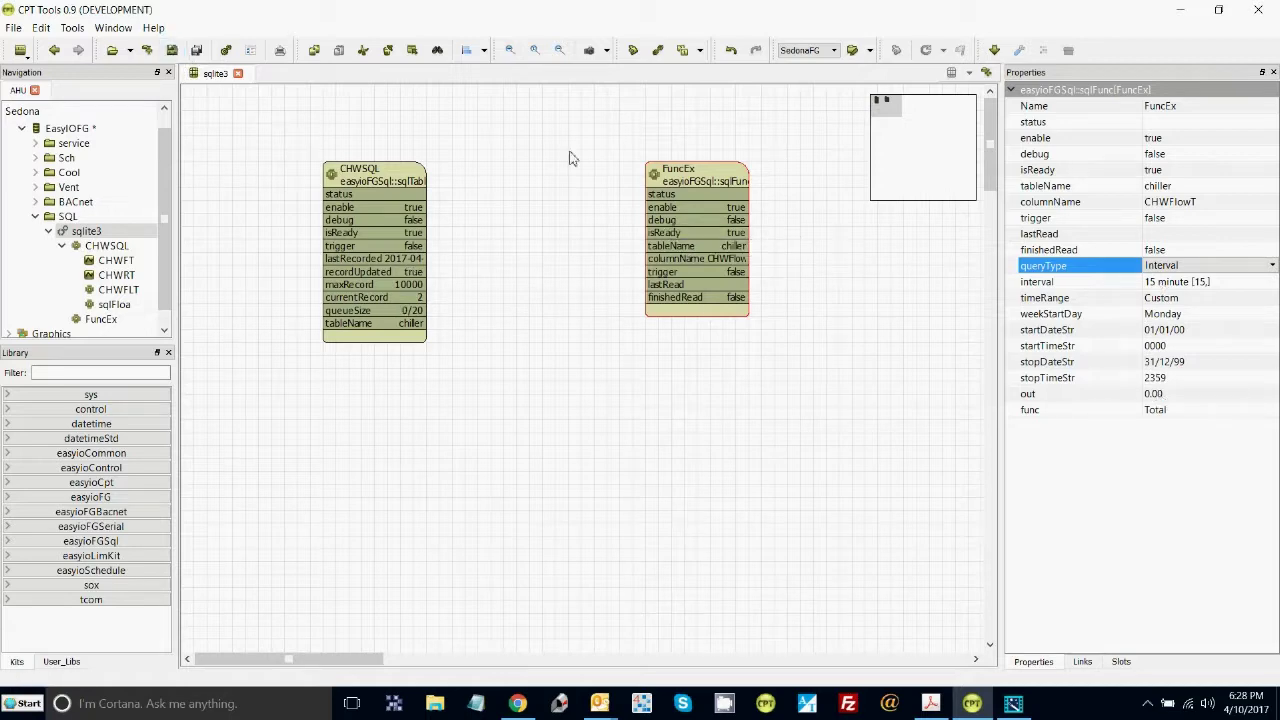
left_click_drag(380, 180, 490, 187)
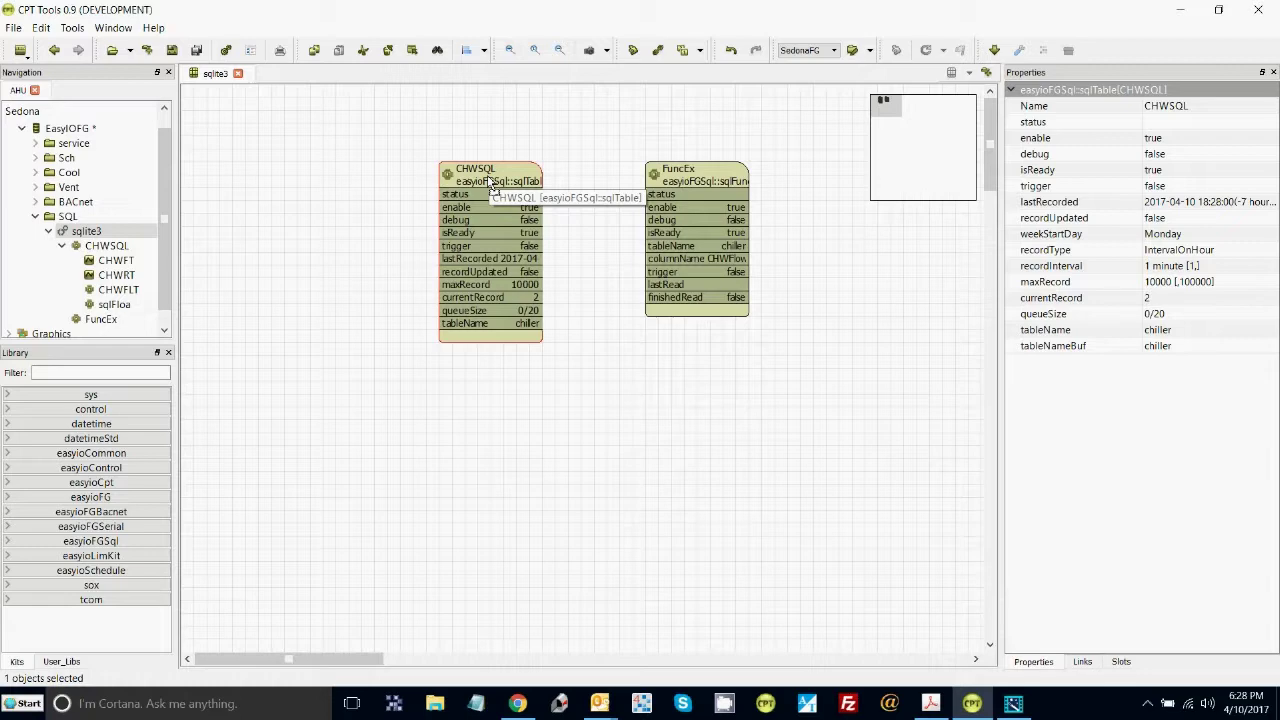
double_click(490, 185)
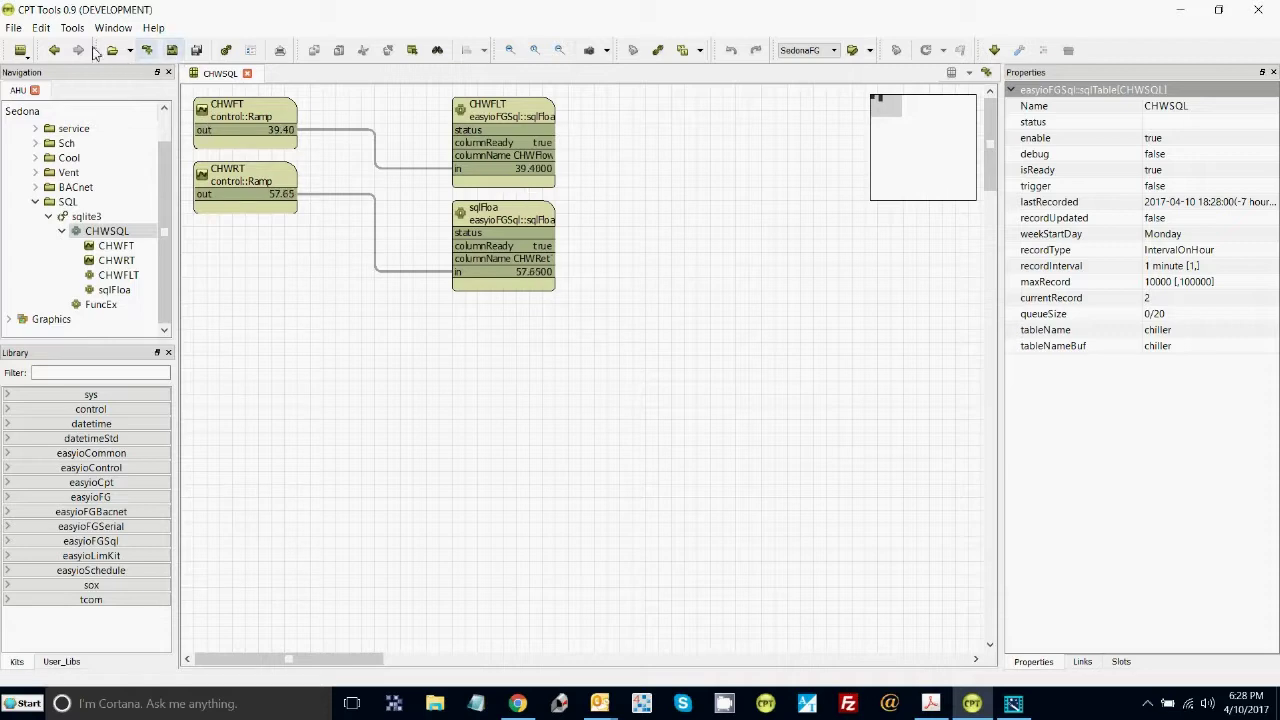
left_click(55, 52)
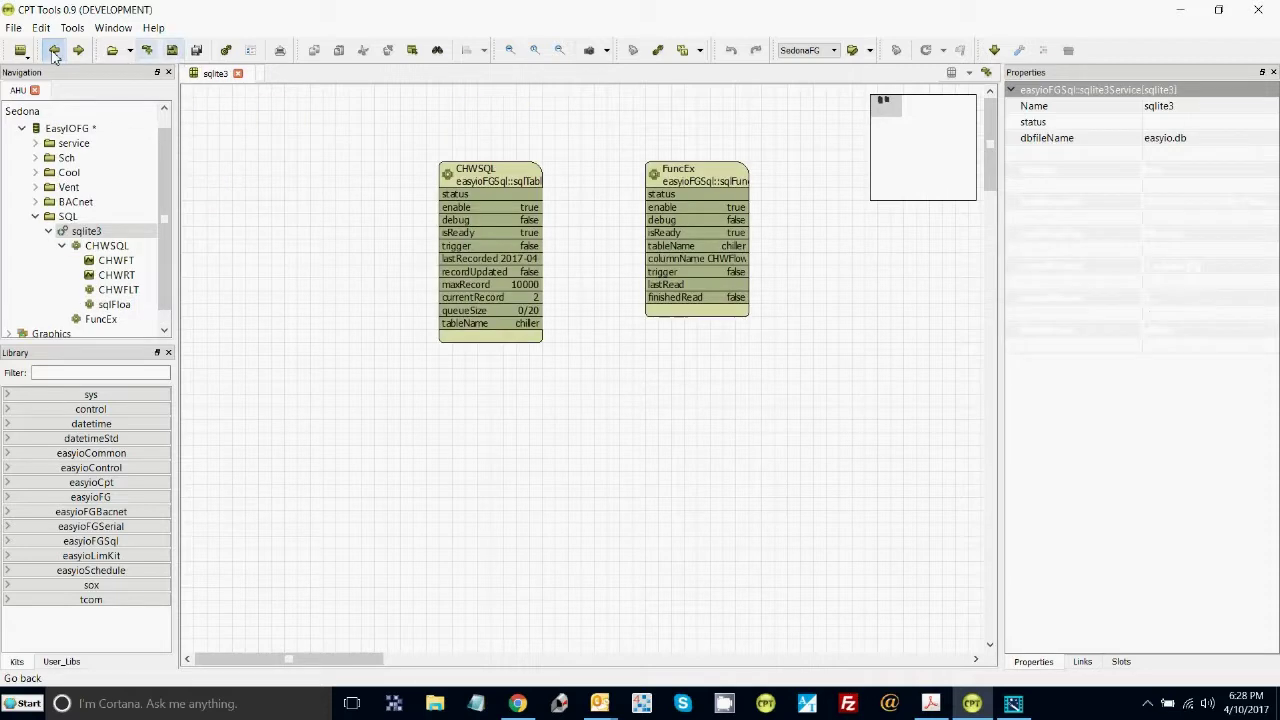
Add a TickTock object from the control kit to the sqlite3 service, above and beside the CHWSQL table.
right_click(256, 138)
mouse_move(295, 164)
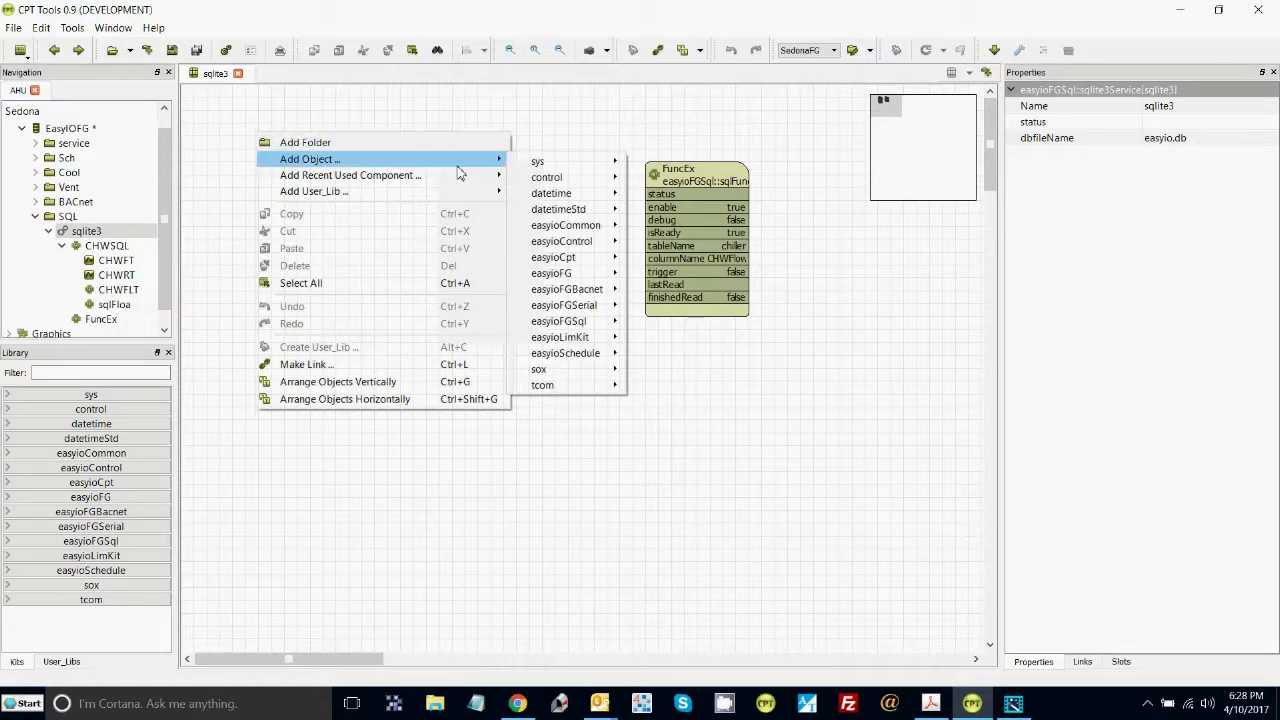
mouse_move(547, 177)
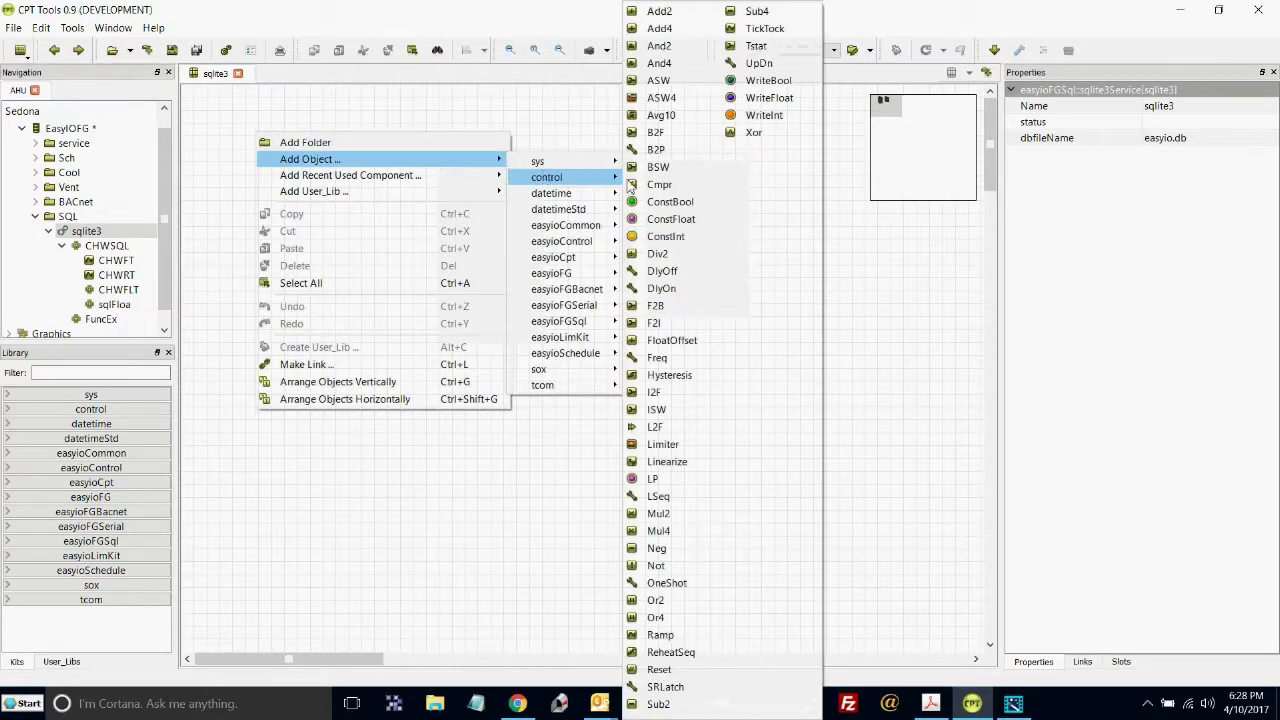
left_click(760, 29)
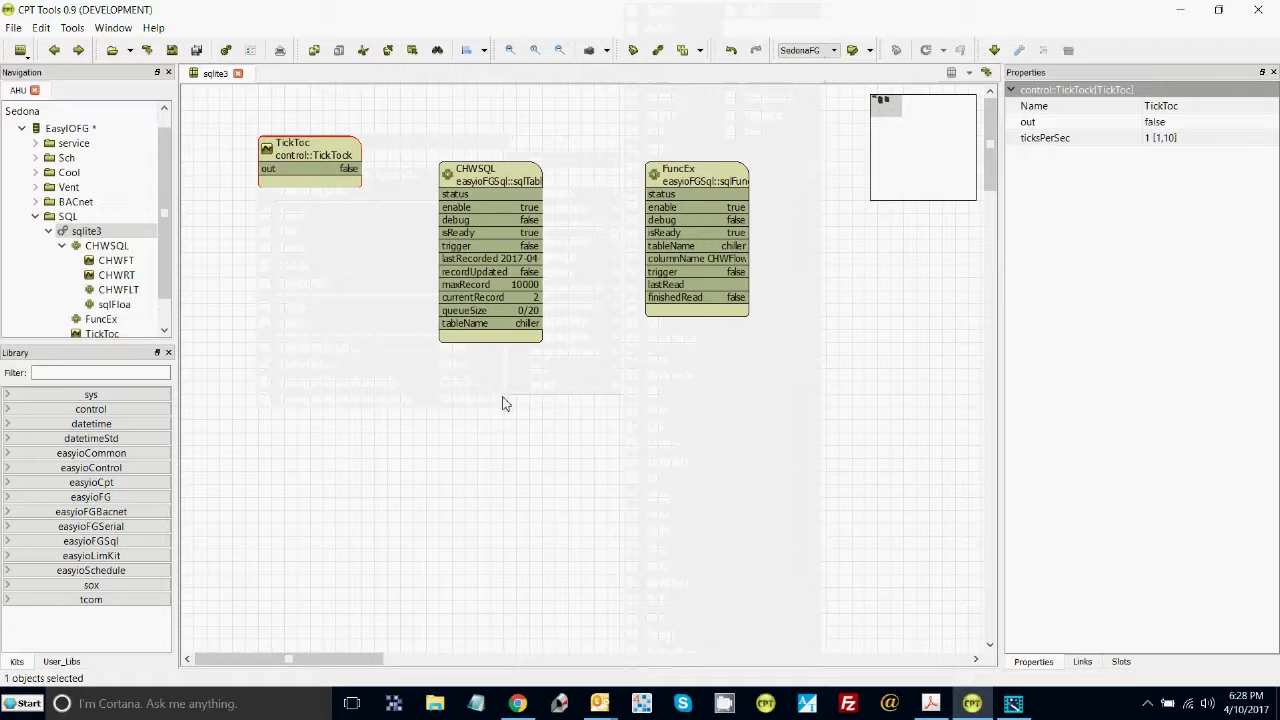
Link the TickTock object's out to the CHWSQL table's trigger.
left_click(513, 303)
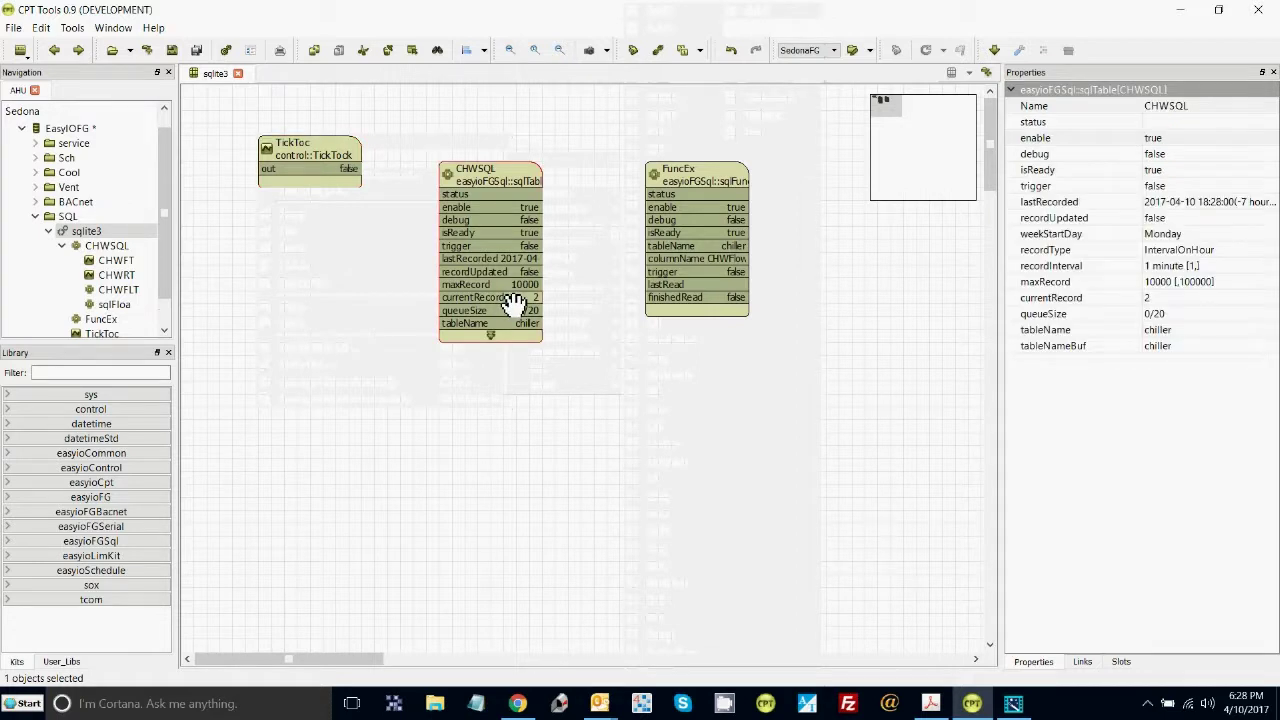
left_click(720, 175)
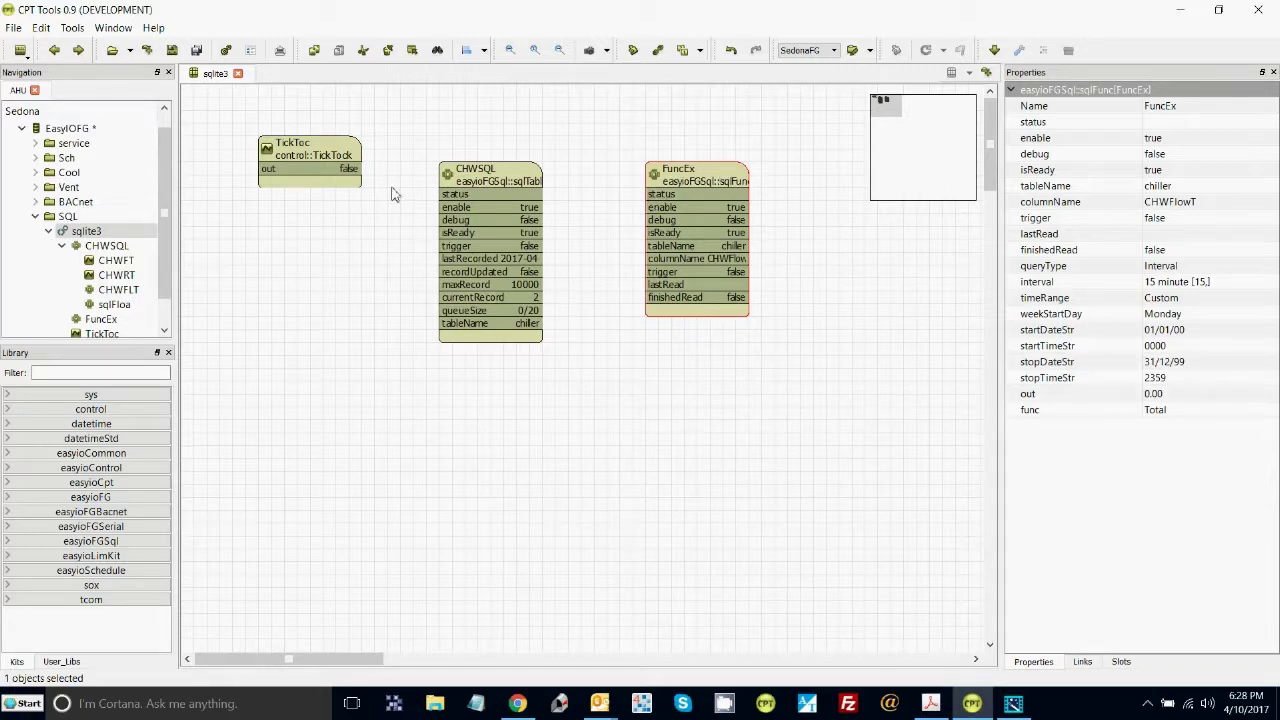
left_click_drag(347, 176, 453, 246)
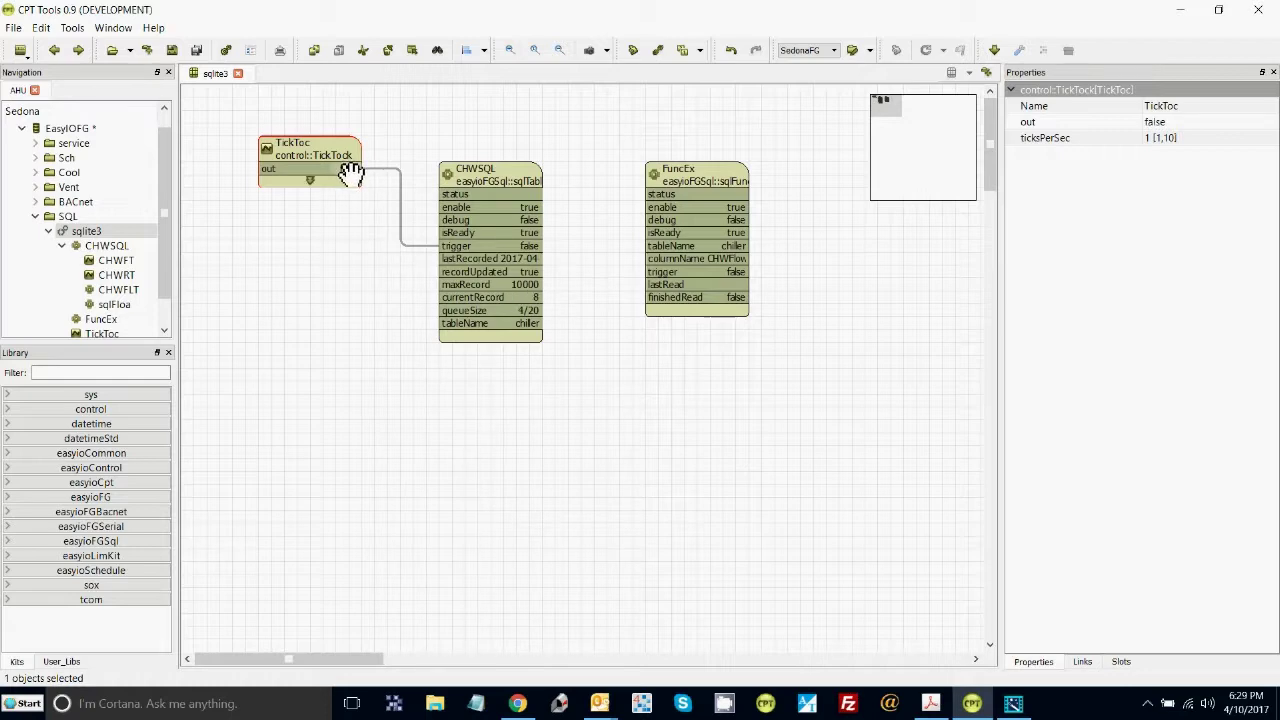
Set the FuncEx object's queryType to TriggerOnly and its func to Avg.
left_click(646, 210)
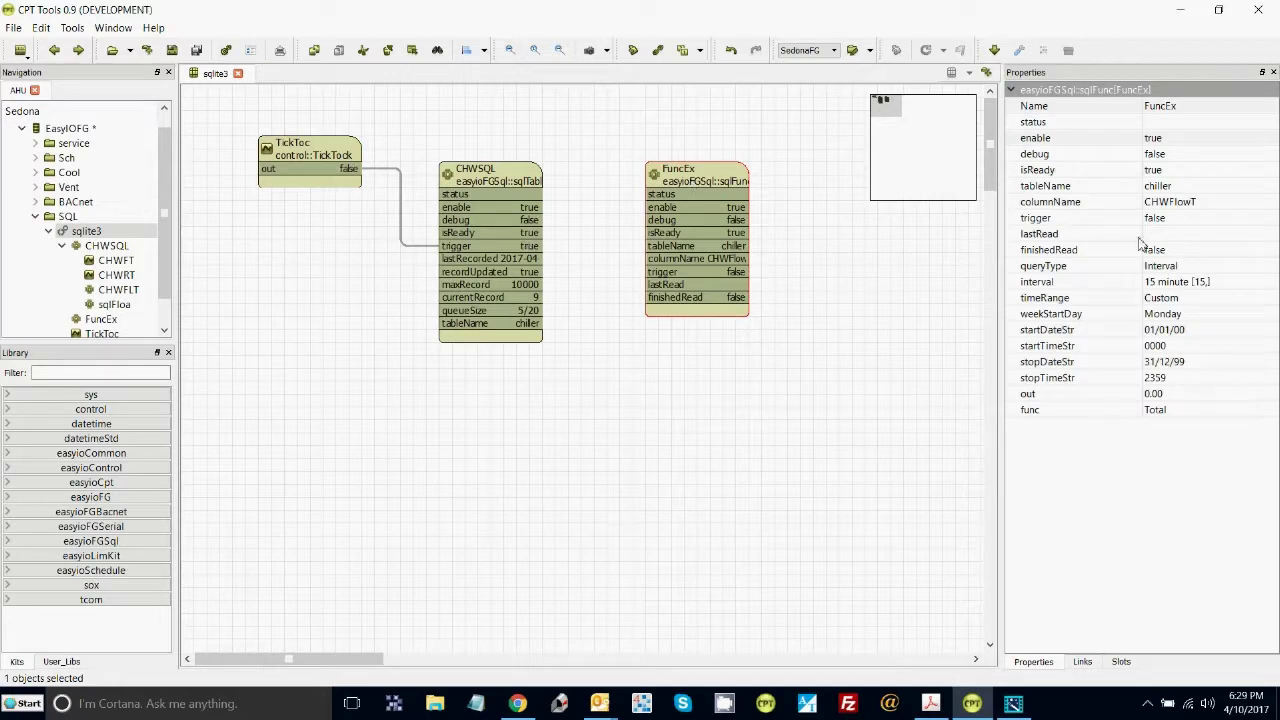
left_click(1176, 266)
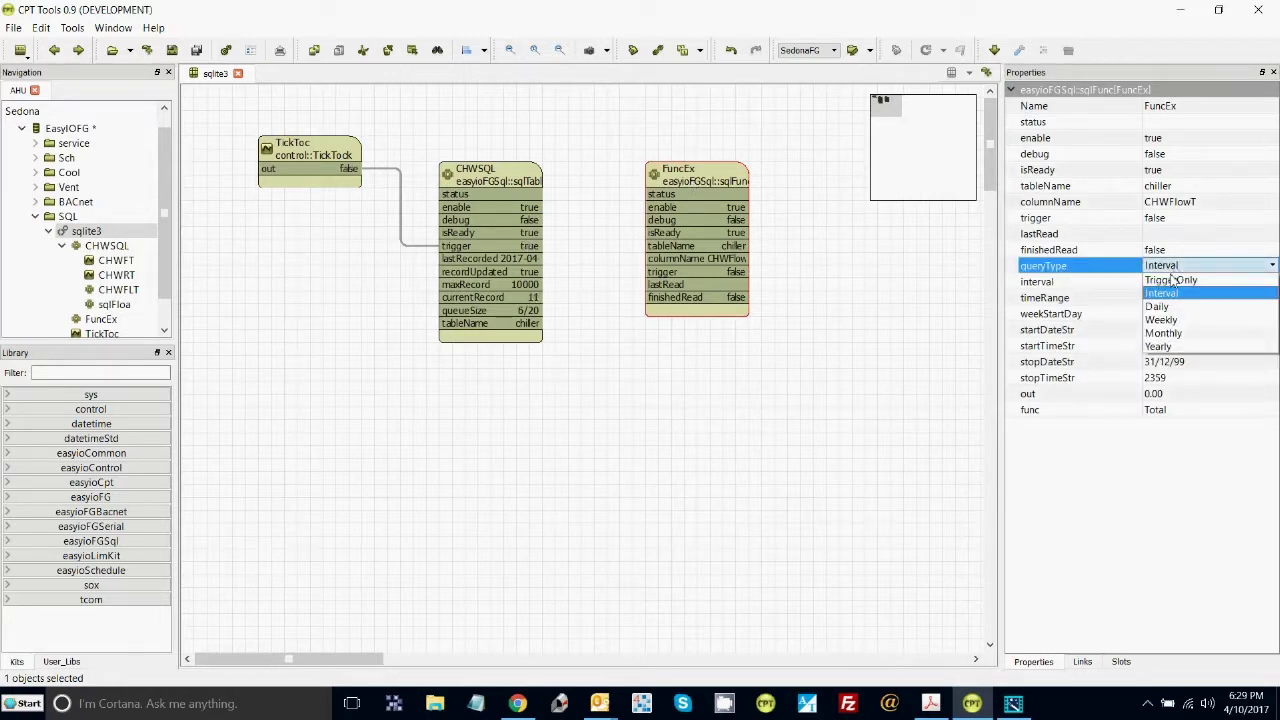
left_click(1170, 280)
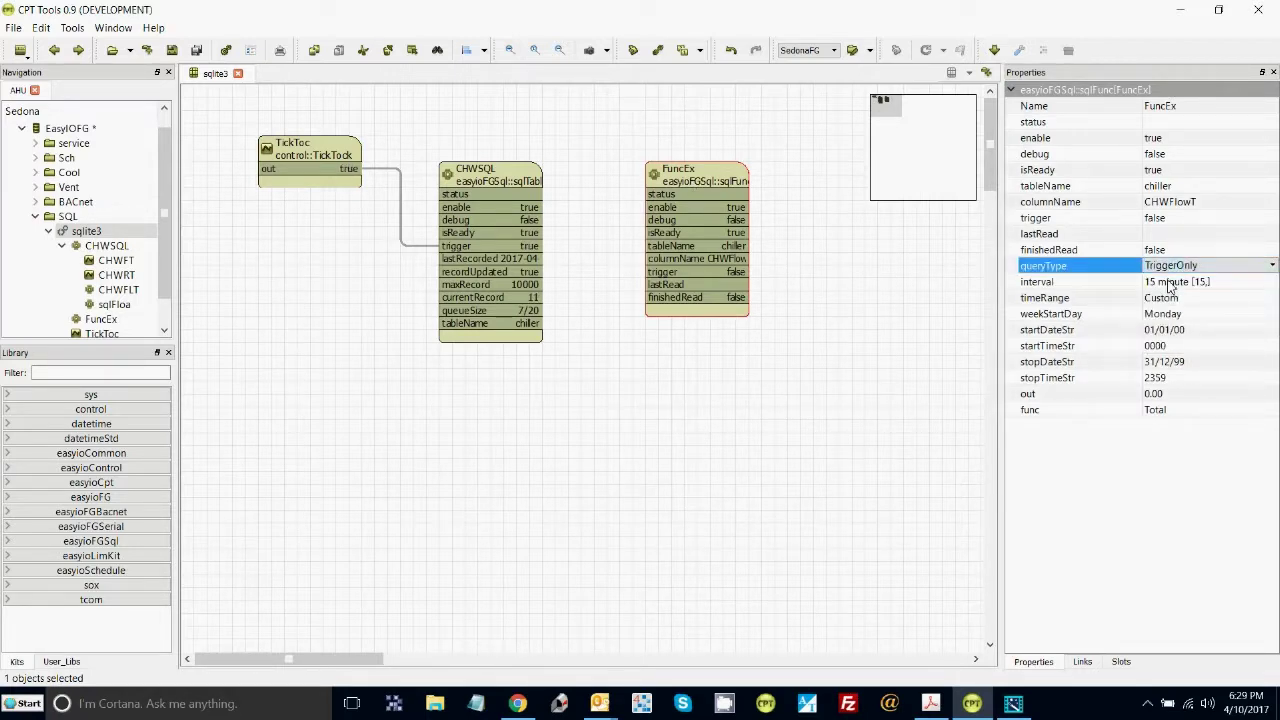
left_click(1165, 412)
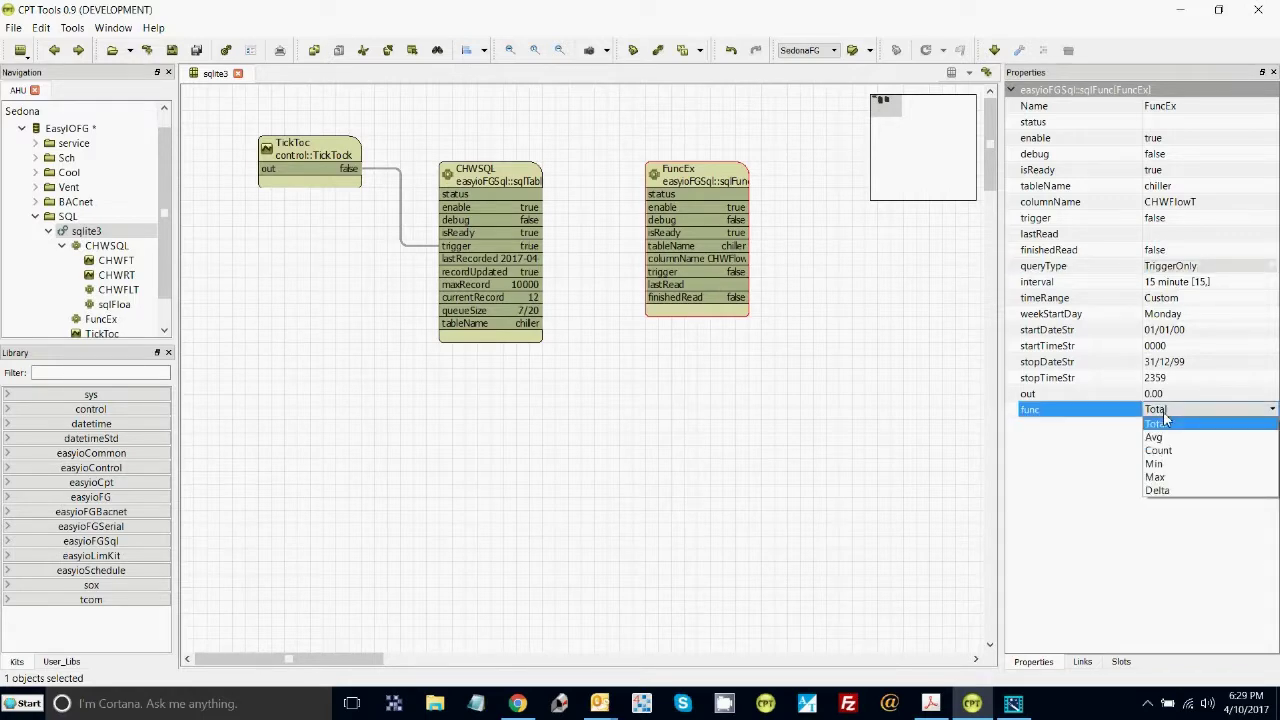
left_click(1163, 437)
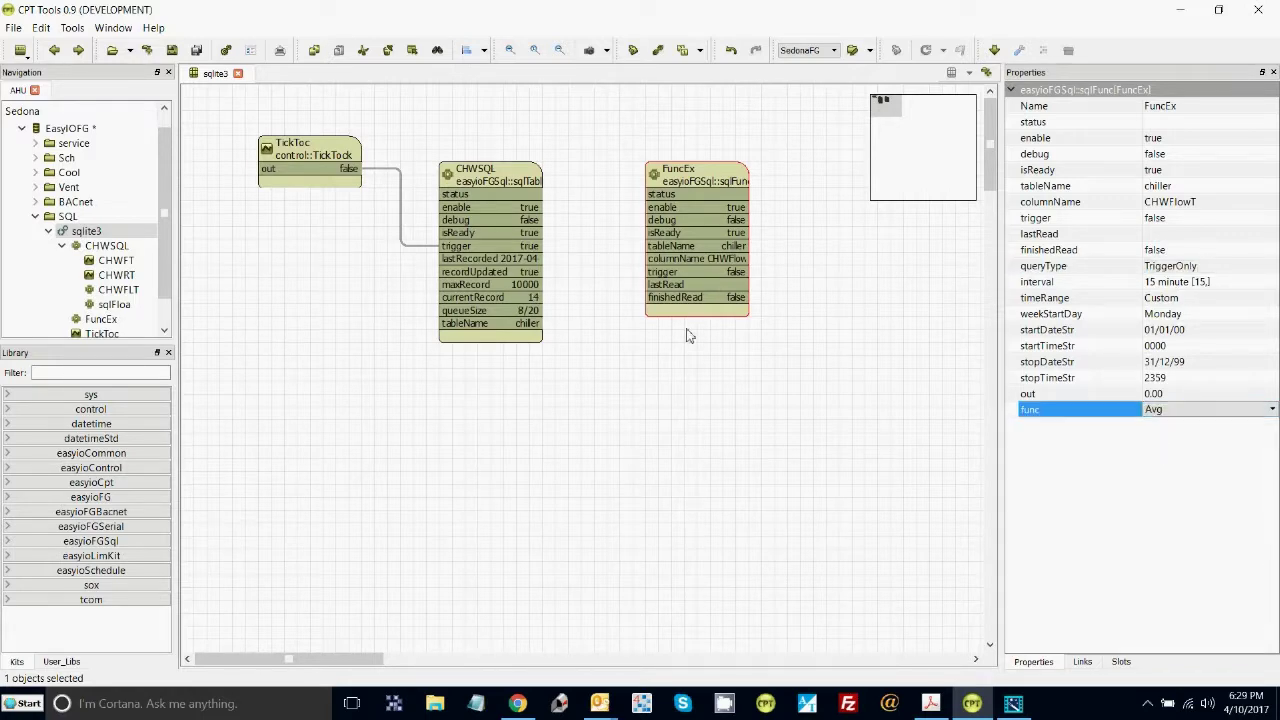
Link the TickTock object's out to the FuncEx trigger and expand FuncEx to show all its slots.
left_click_drag(350, 166, 661, 284)
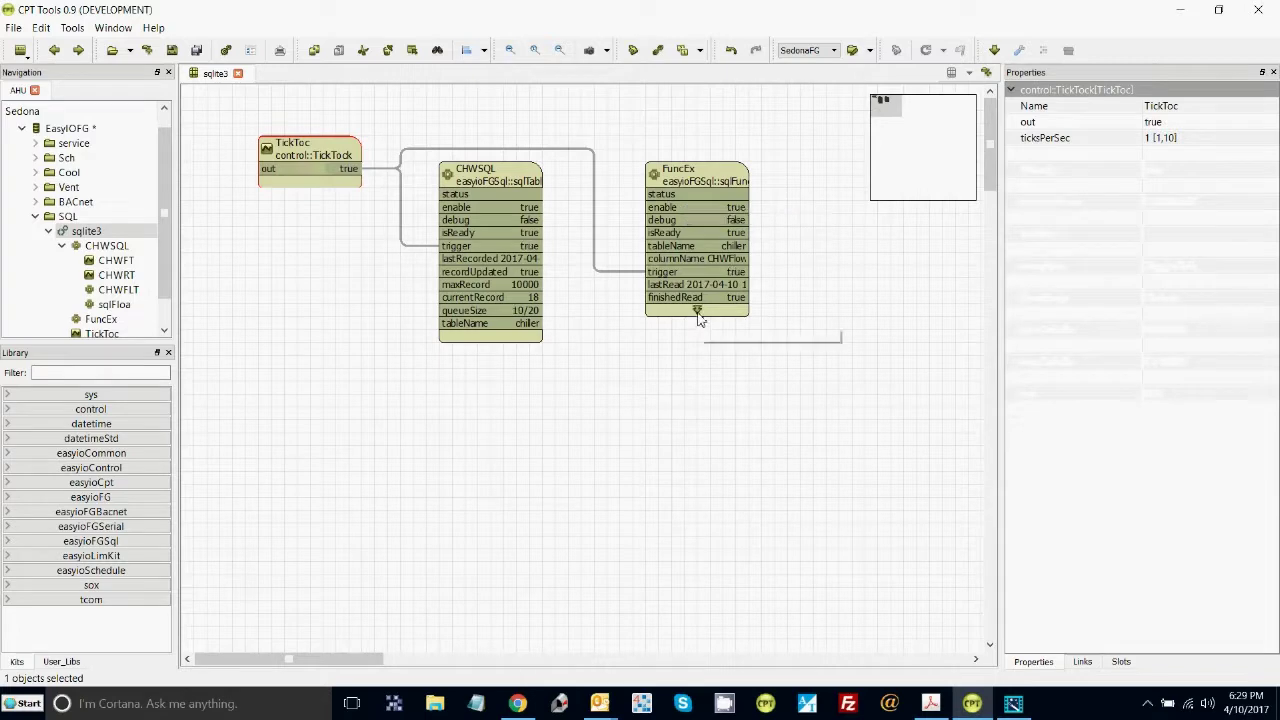
left_click(697, 311)
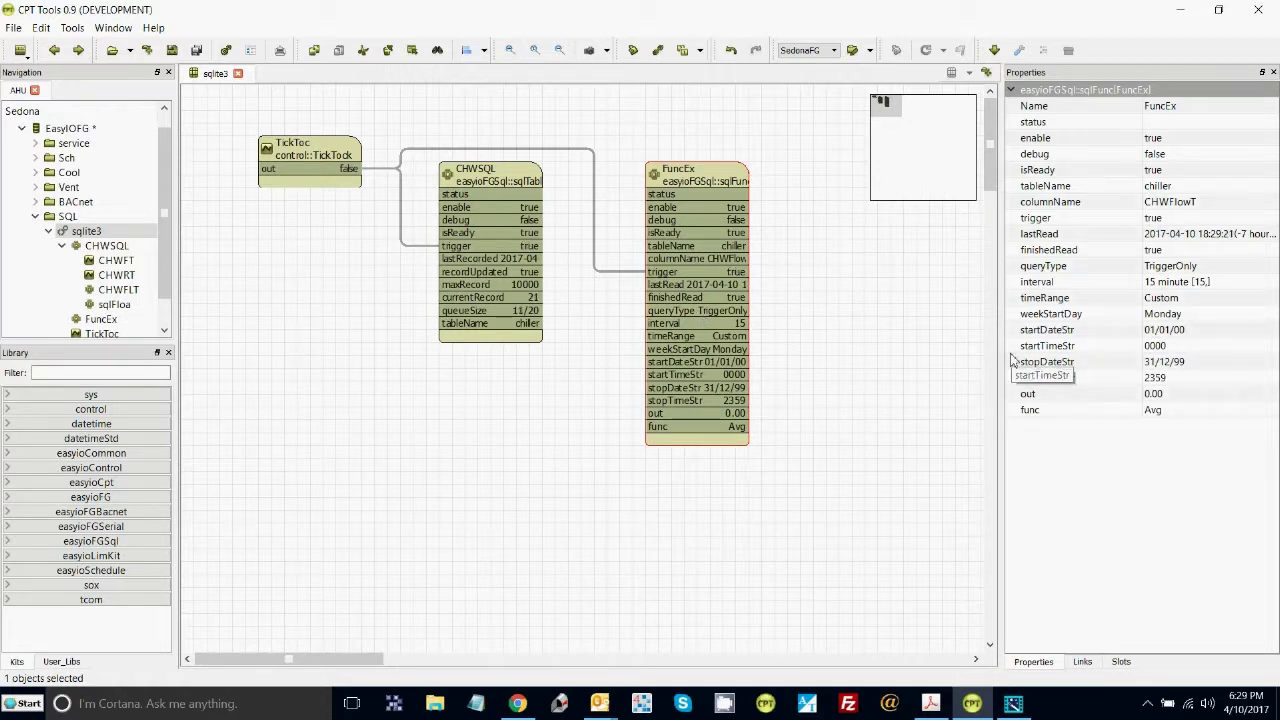
Set the FuncEx timeRange to Today.
left_click(1168, 300)
left_click(1168, 298)
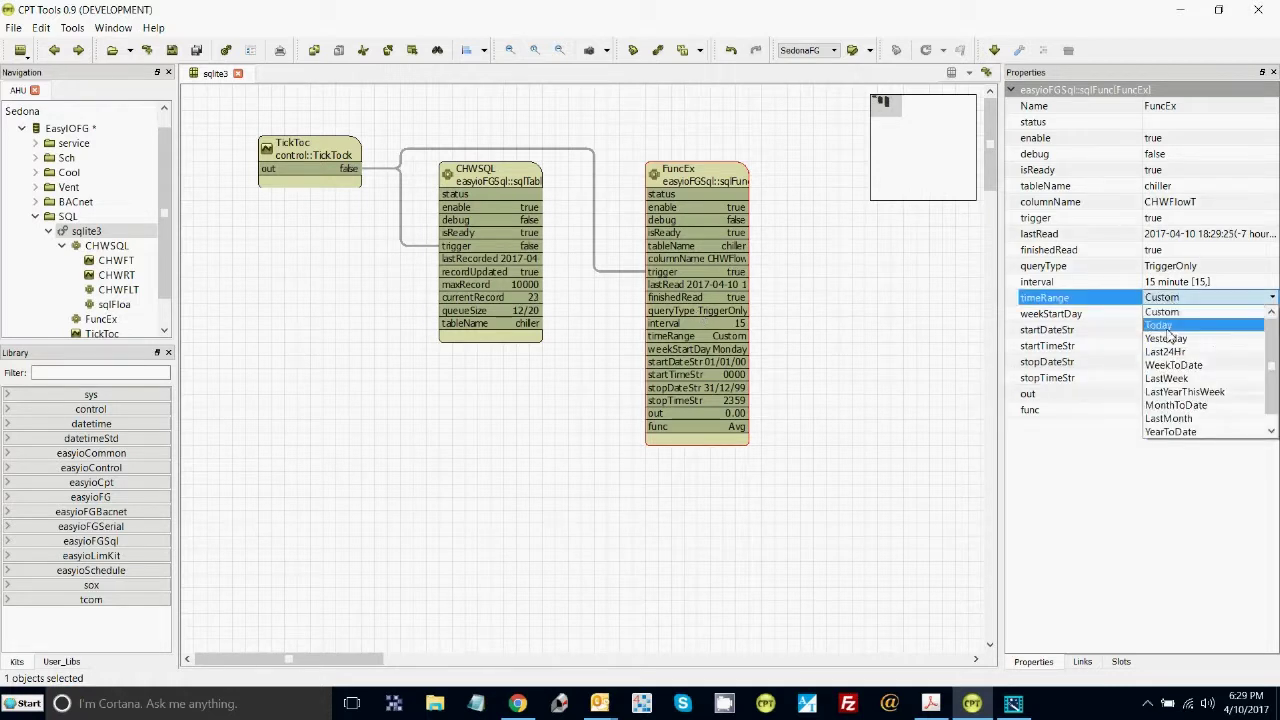
left_click(1160, 326)
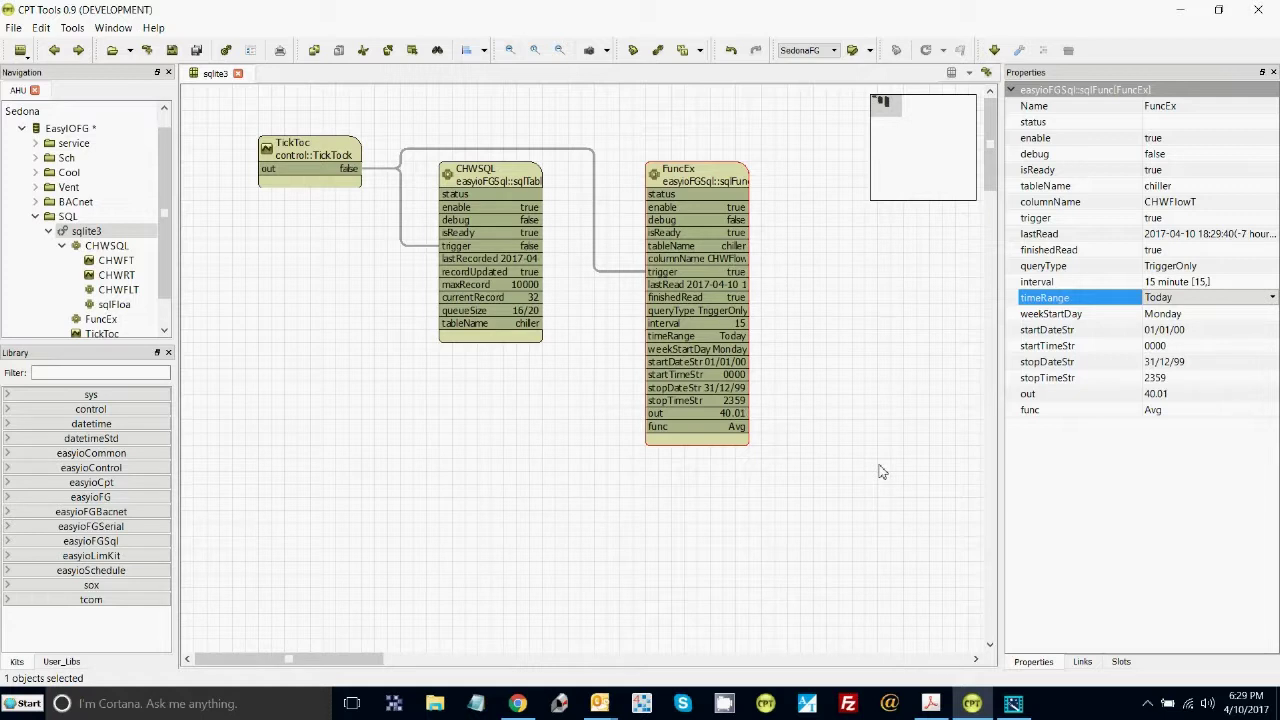
Change the FuncEx func to Max.
left_click(1178, 410)
left_click(1178, 410)
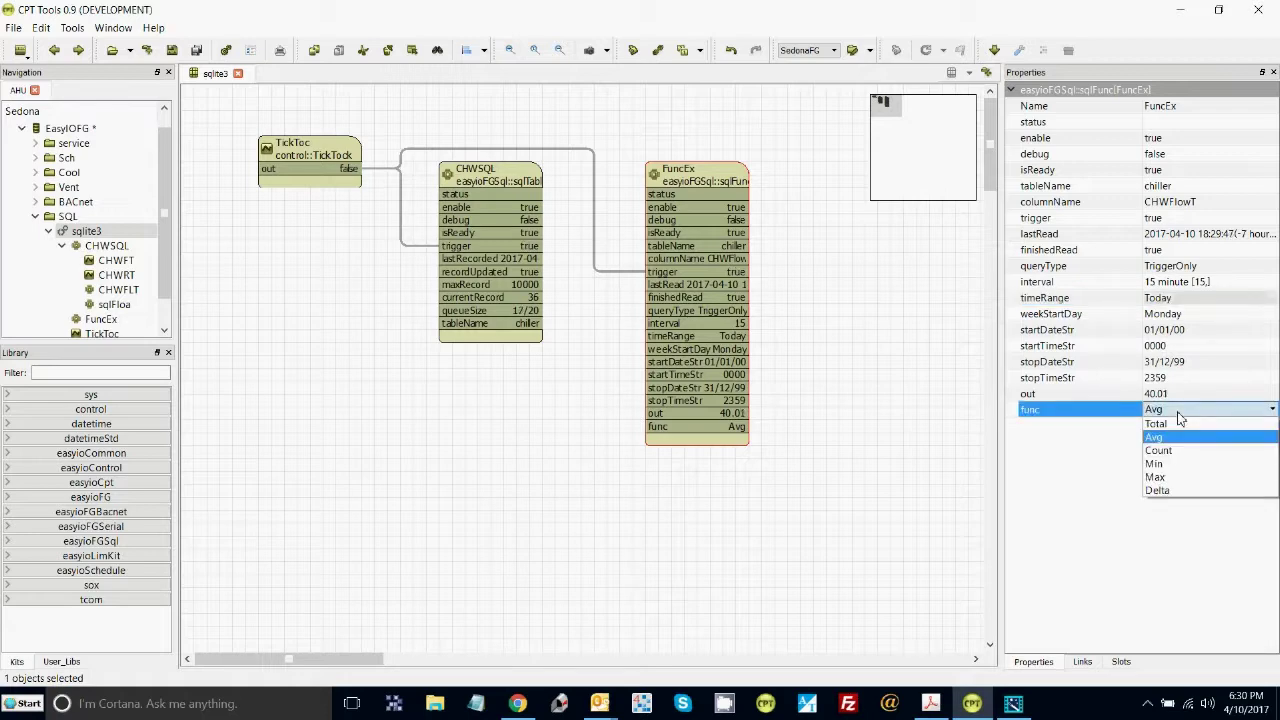
left_click(1178, 419)
left_click(1180, 419)
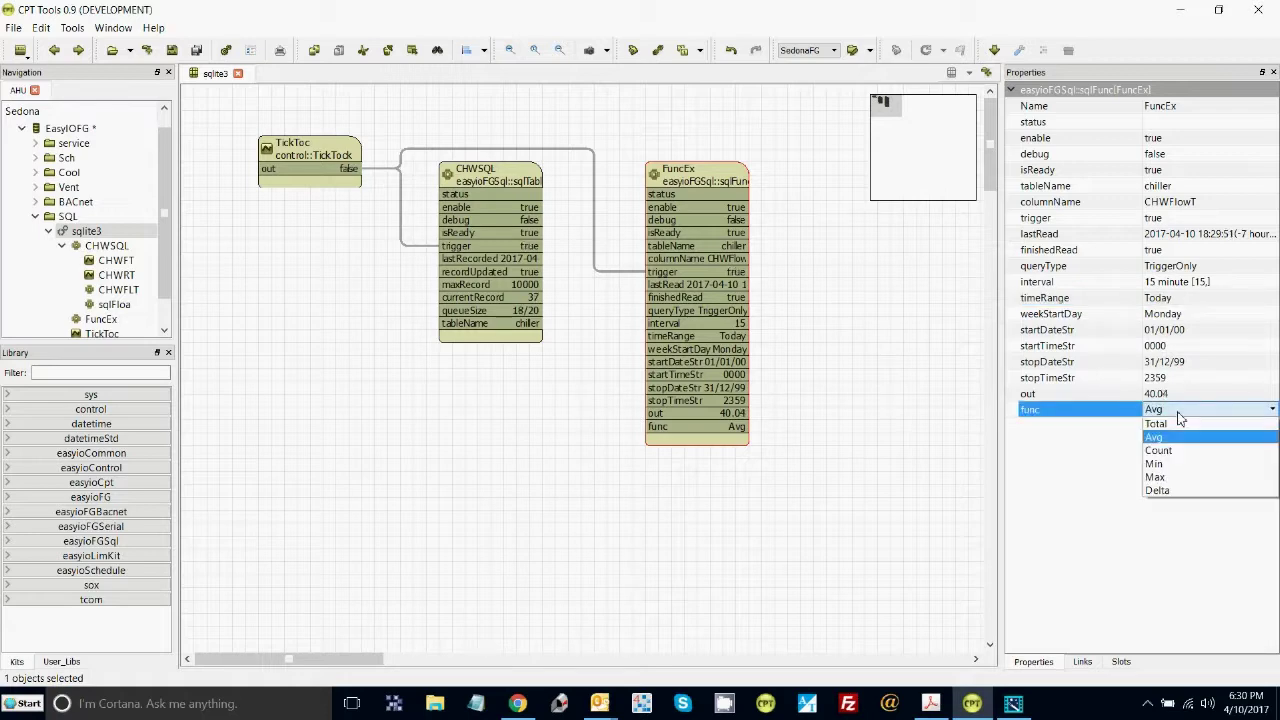
left_click(1174, 478)
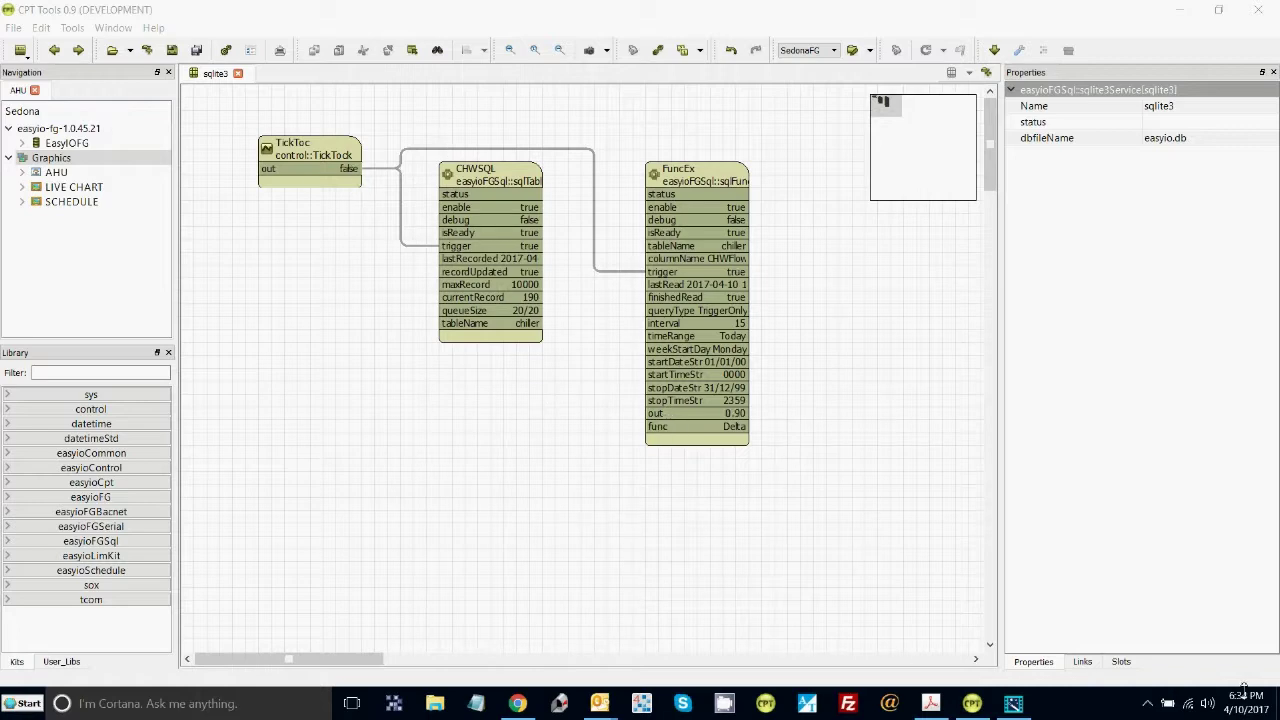
Switch to the desktop's EasyIO_April2017 folder in File Explorer and copy the HistoryJames.gr file.
key("super+d")
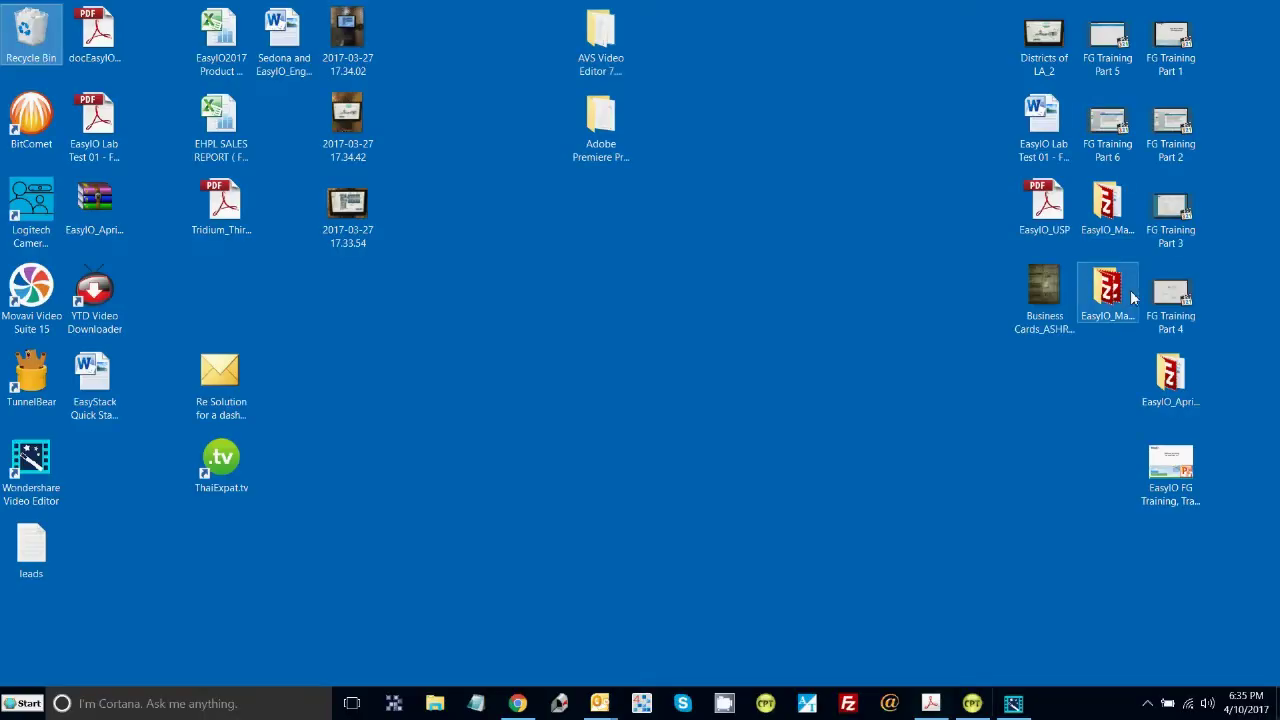
double_click(1180, 380)
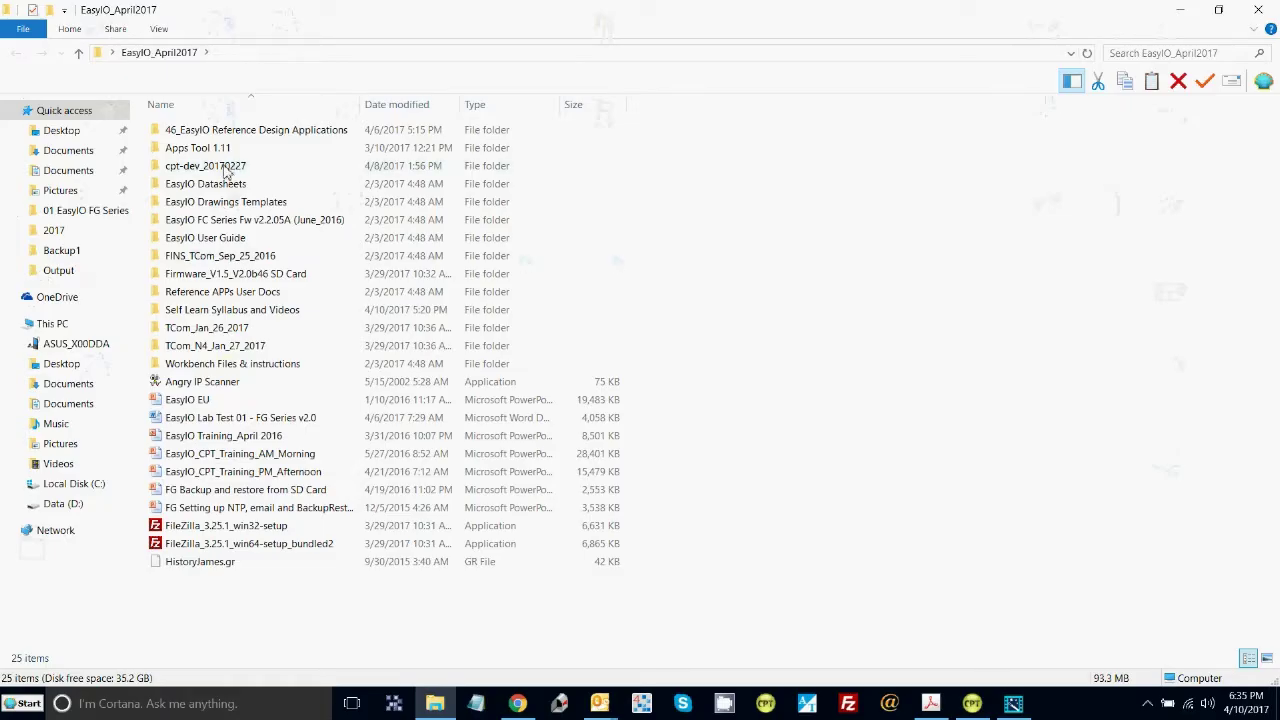
double_click(210, 166)
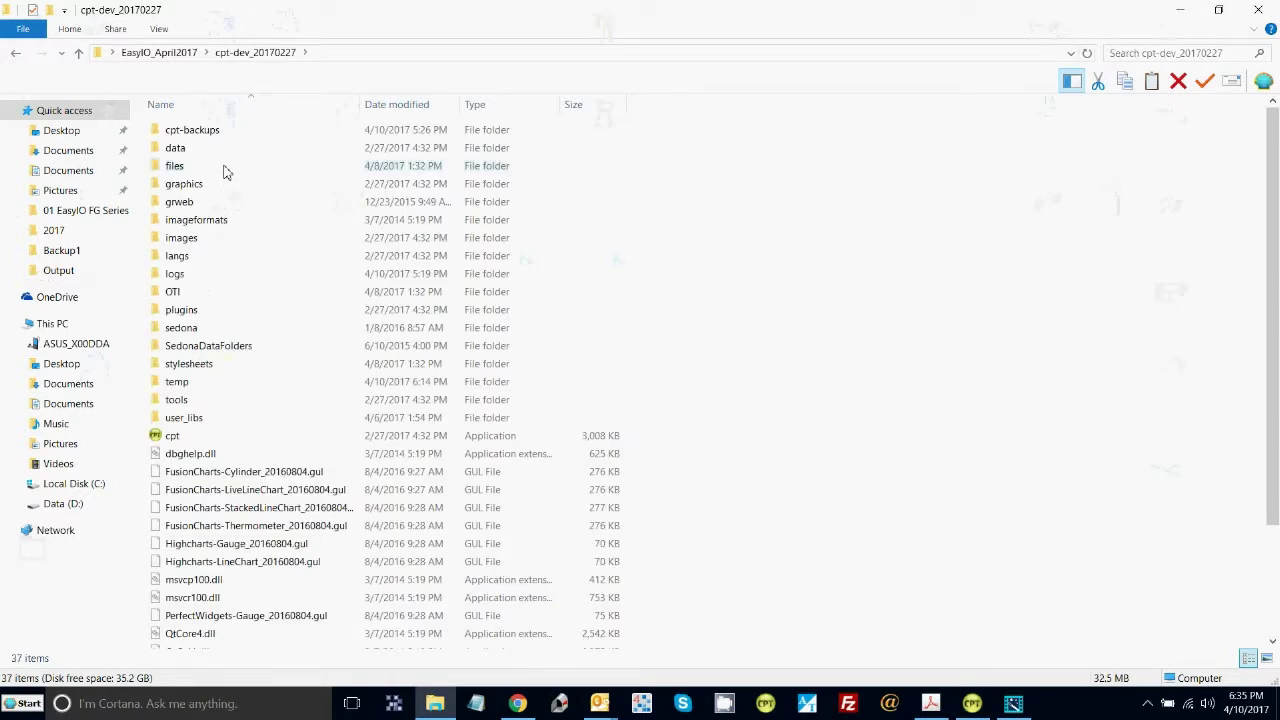
left_click(168, 53)
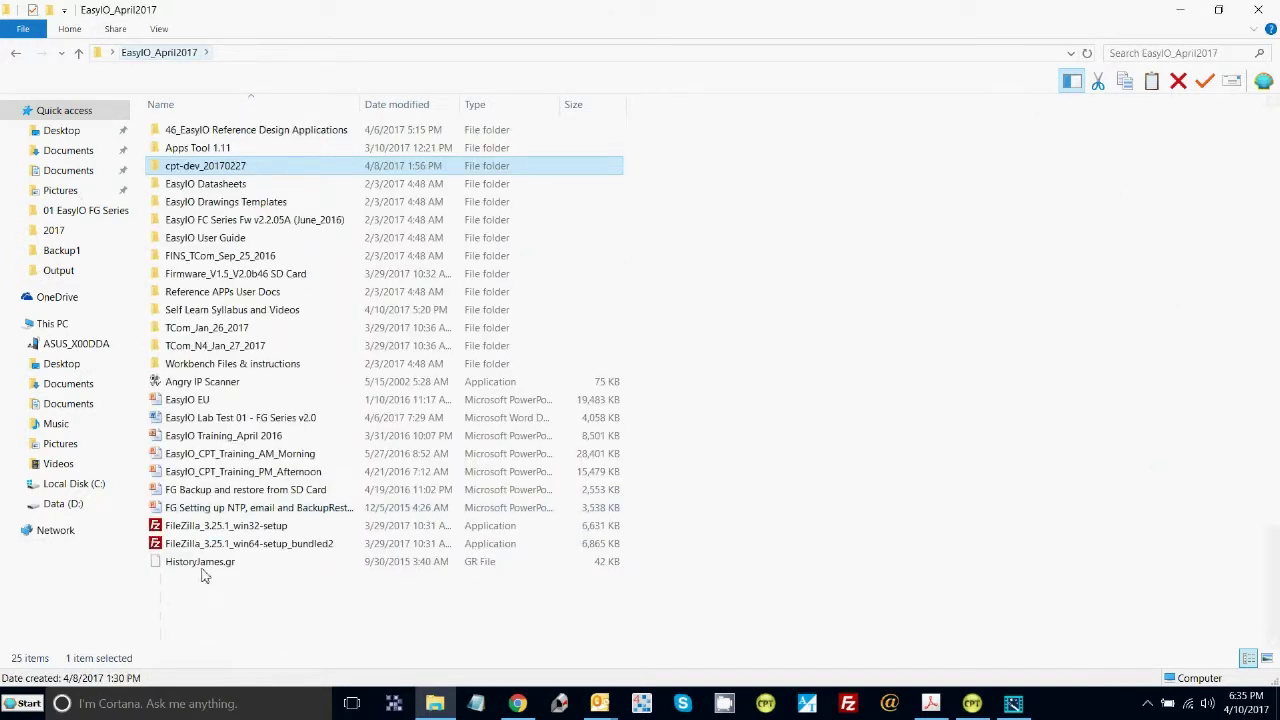
left_click(188, 564)
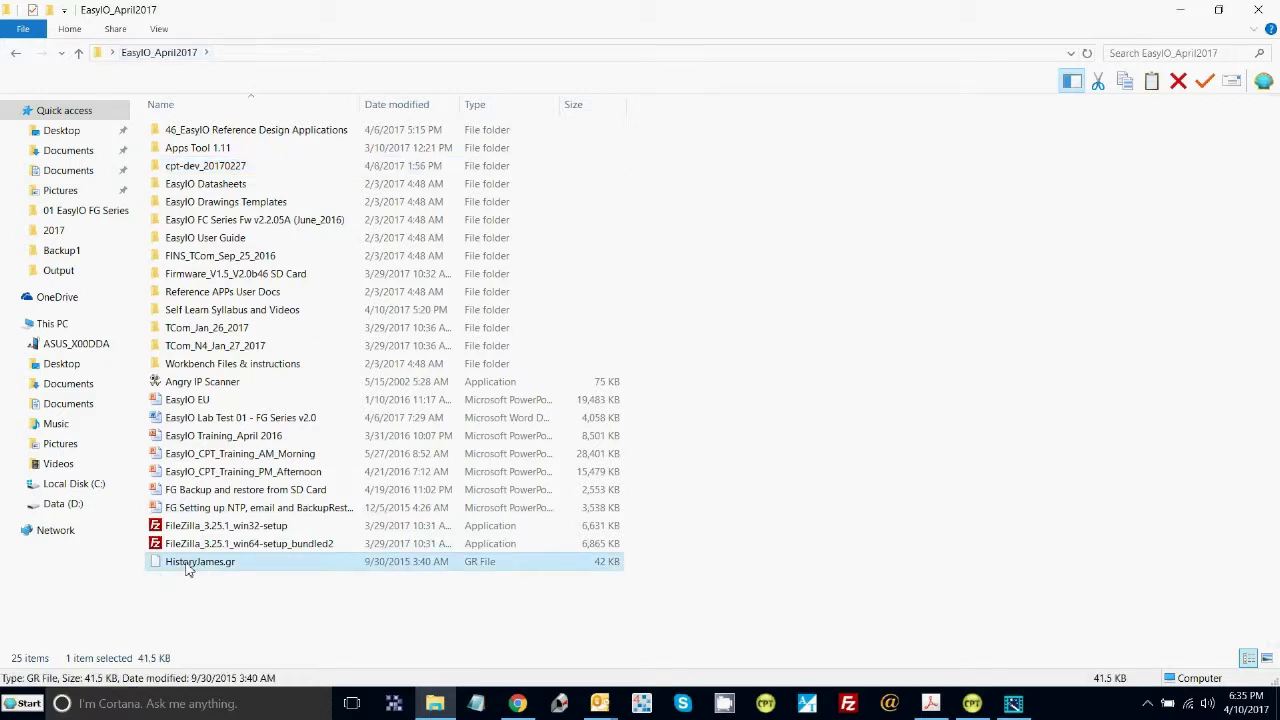
right_click(188, 566)
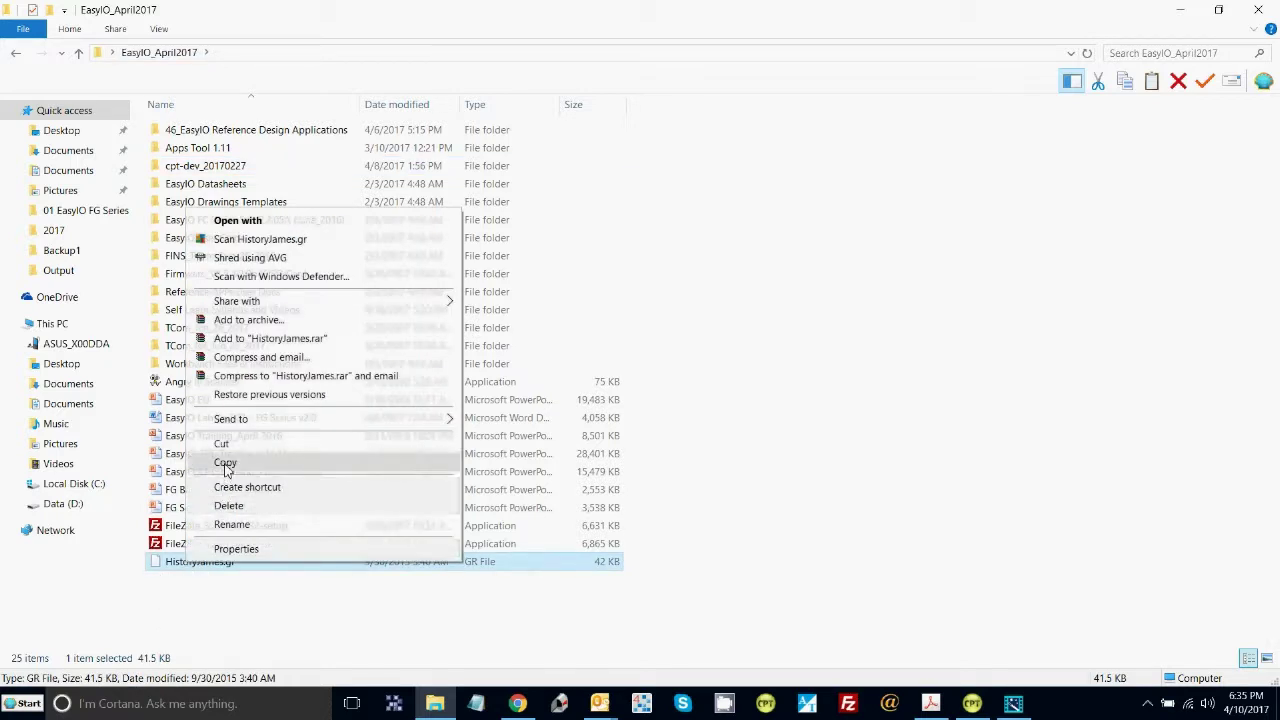
left_click(229, 465)
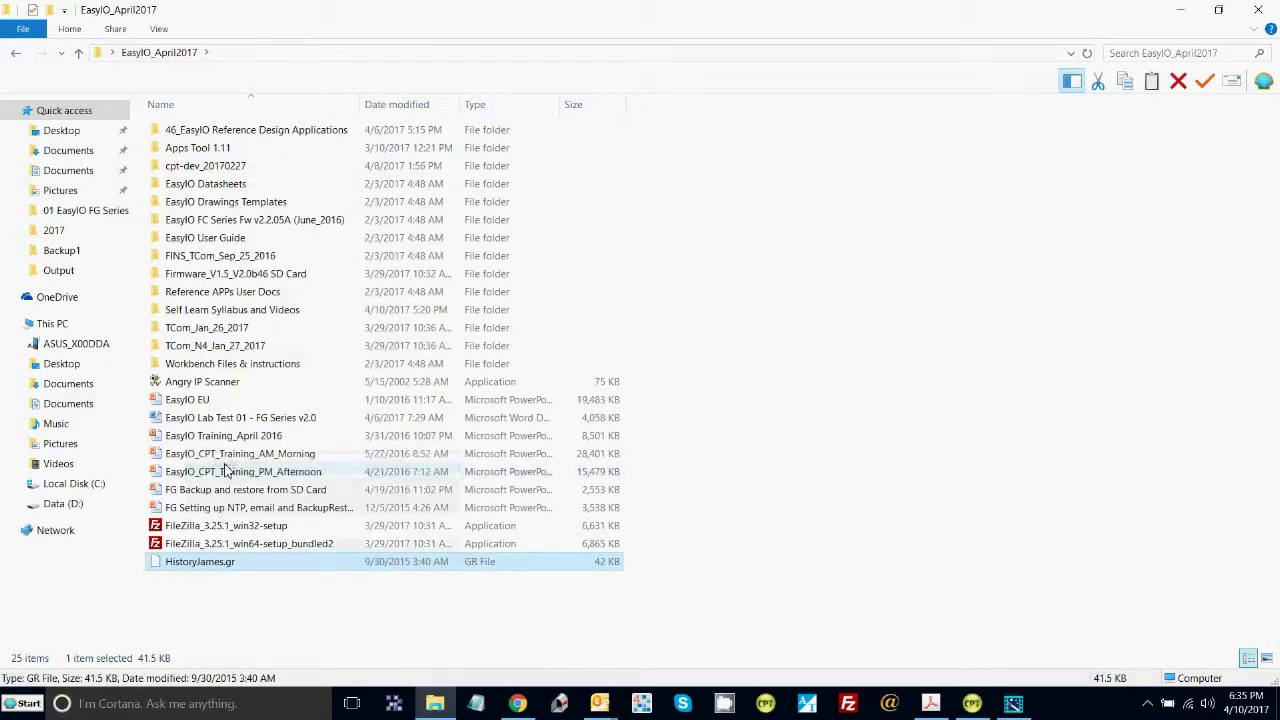
Paste HistoryJames.gr into cpt-dev_20170227/files/Recent/AHU/Graphics and close the folder window.
double_click(229, 166)
double_click(174, 166)
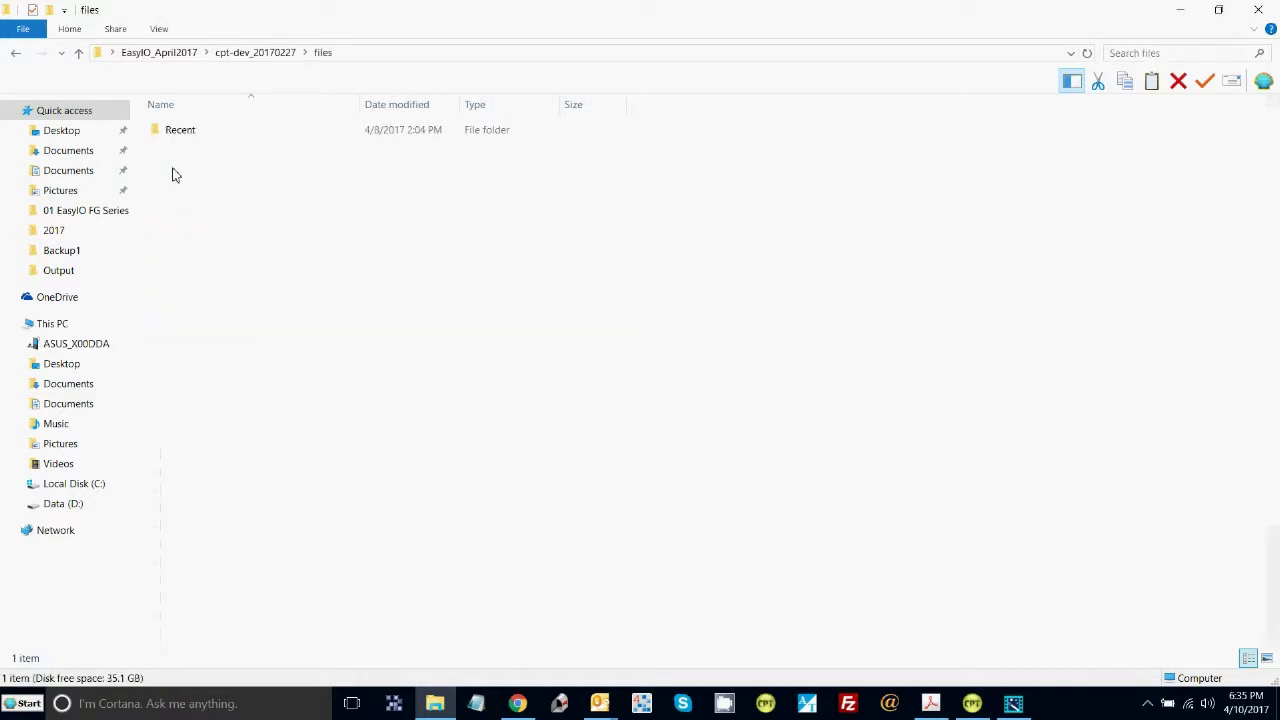
double_click(176, 135)
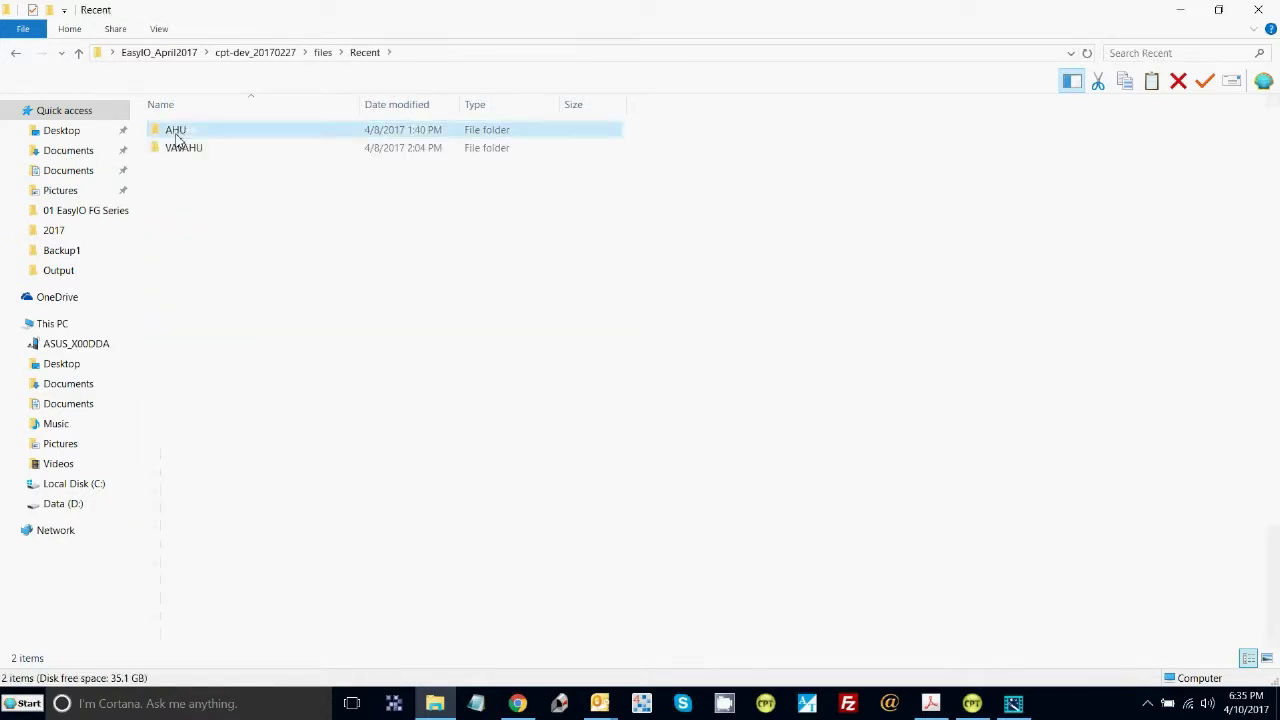
double_click(176, 135)
double_click(176, 135)
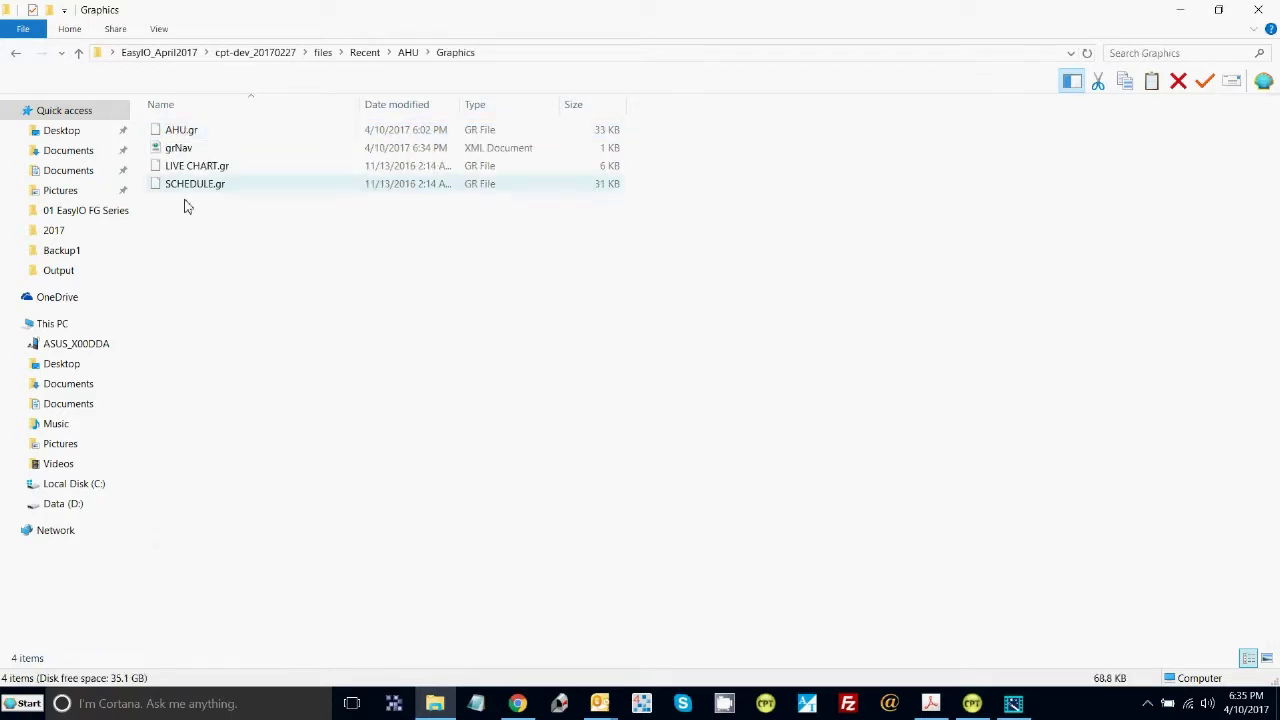
right_click(183, 235)
left_click(220, 349)
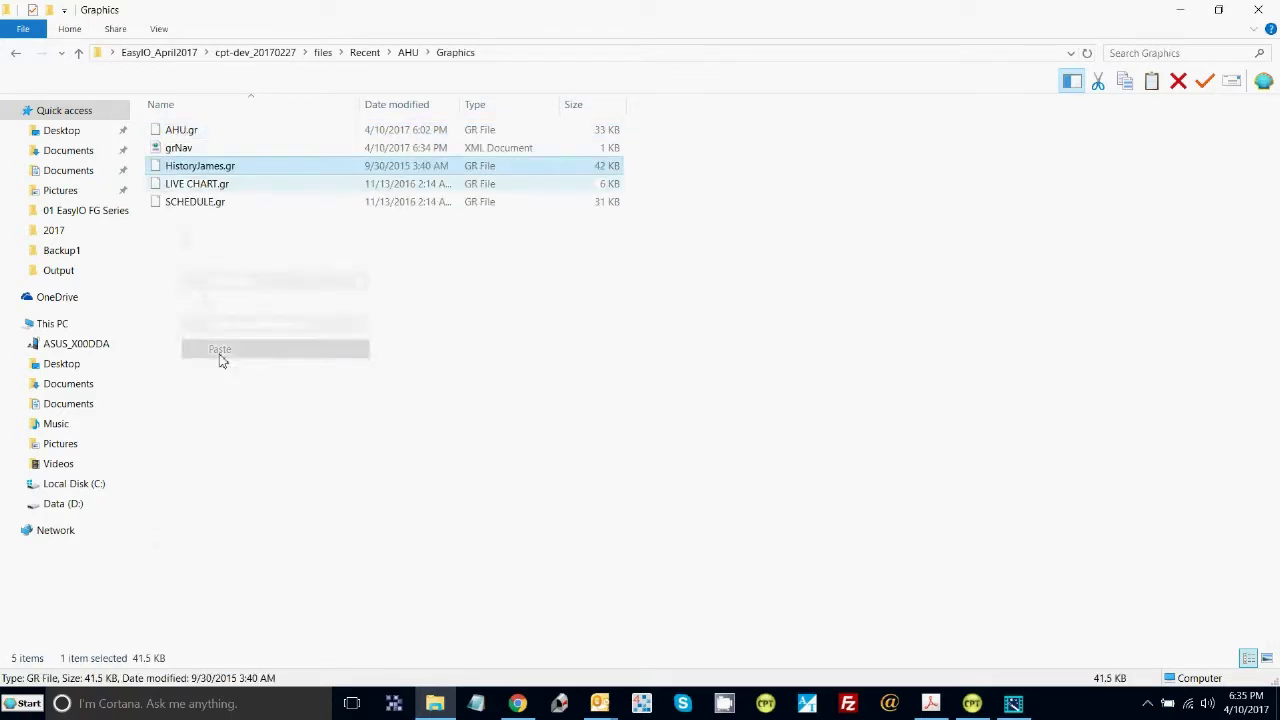
left_click(1274, 8)
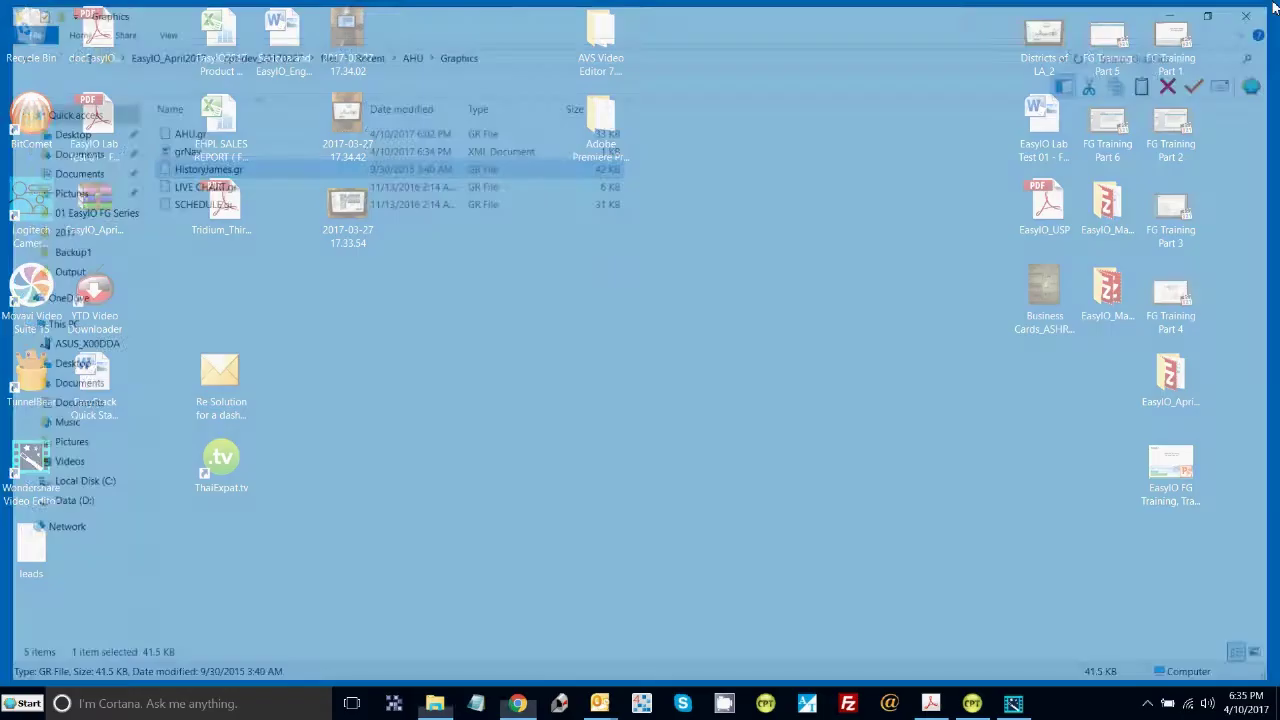
Switch to CPT Tools, open the HistoryJames graphic, and delete all label and button rows below the first row.
left_click(972, 705)
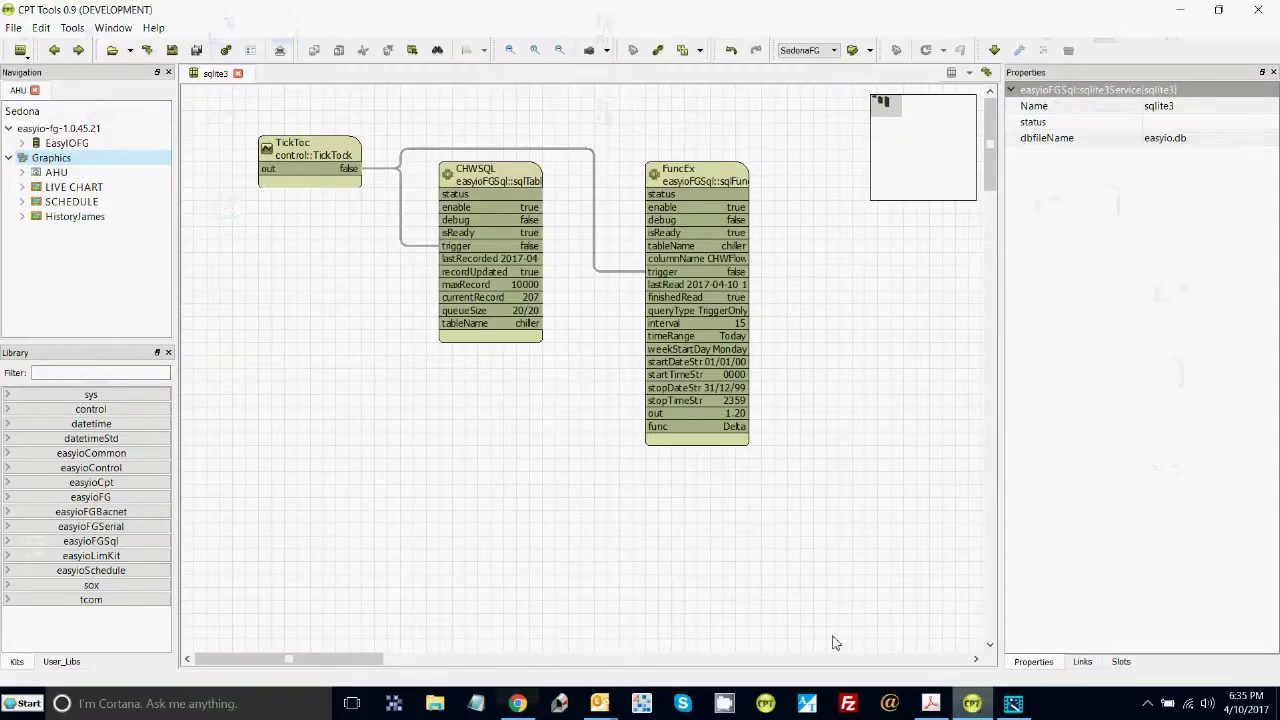
left_click(62, 224)
double_click(62, 224)
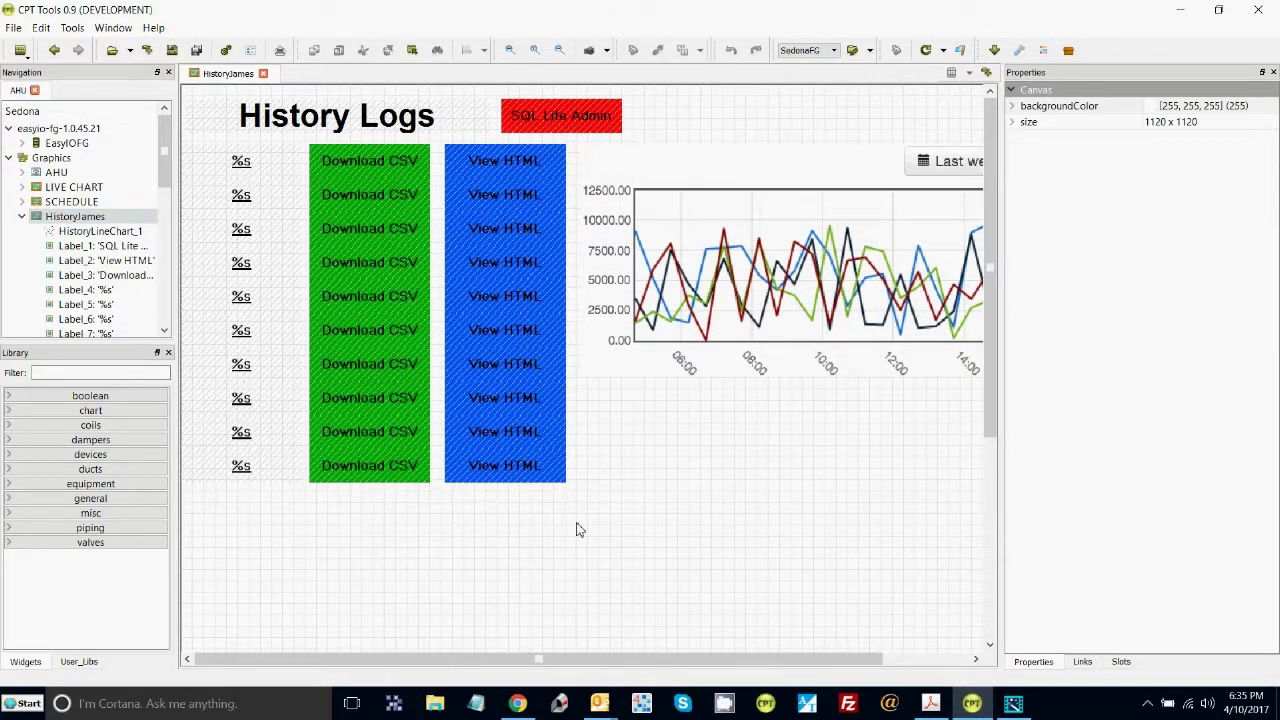
left_click_drag(577, 521, 230, 202)
key("Delete")
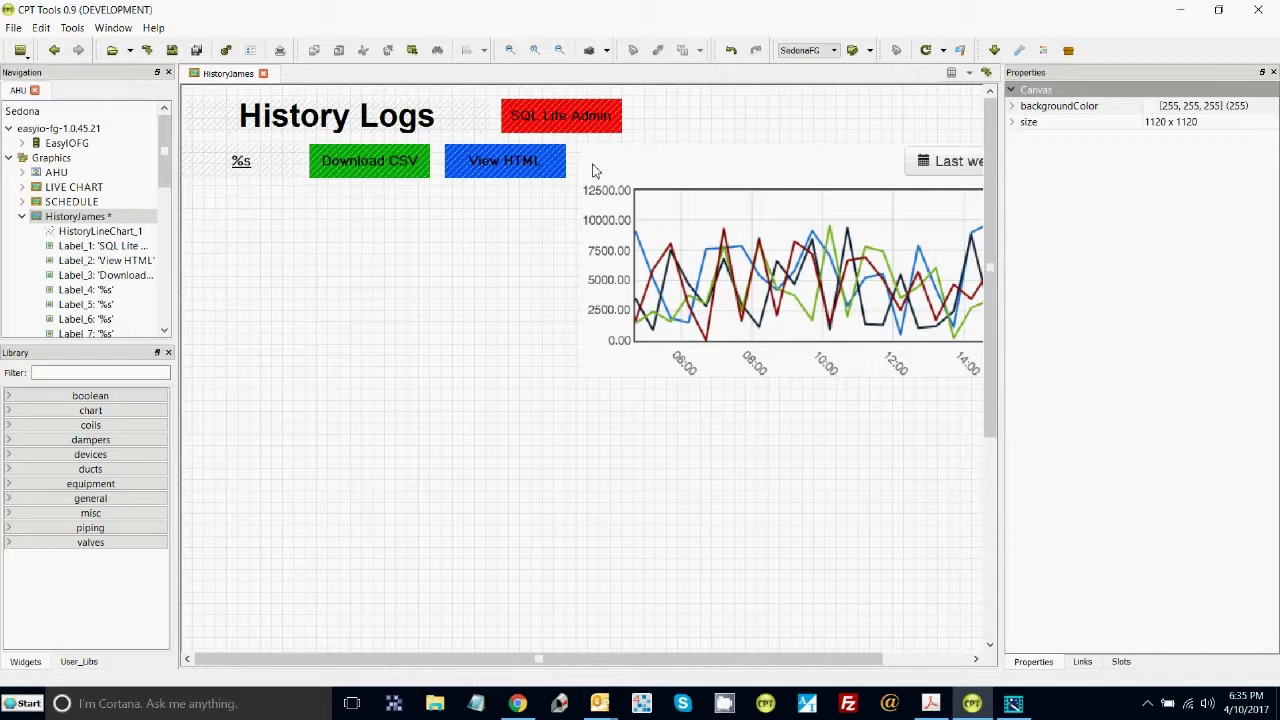
Rebind the %s label's text event to the tableName slot of CHWSQL under SQL/sqlite3.
mouse_move(346, 177)
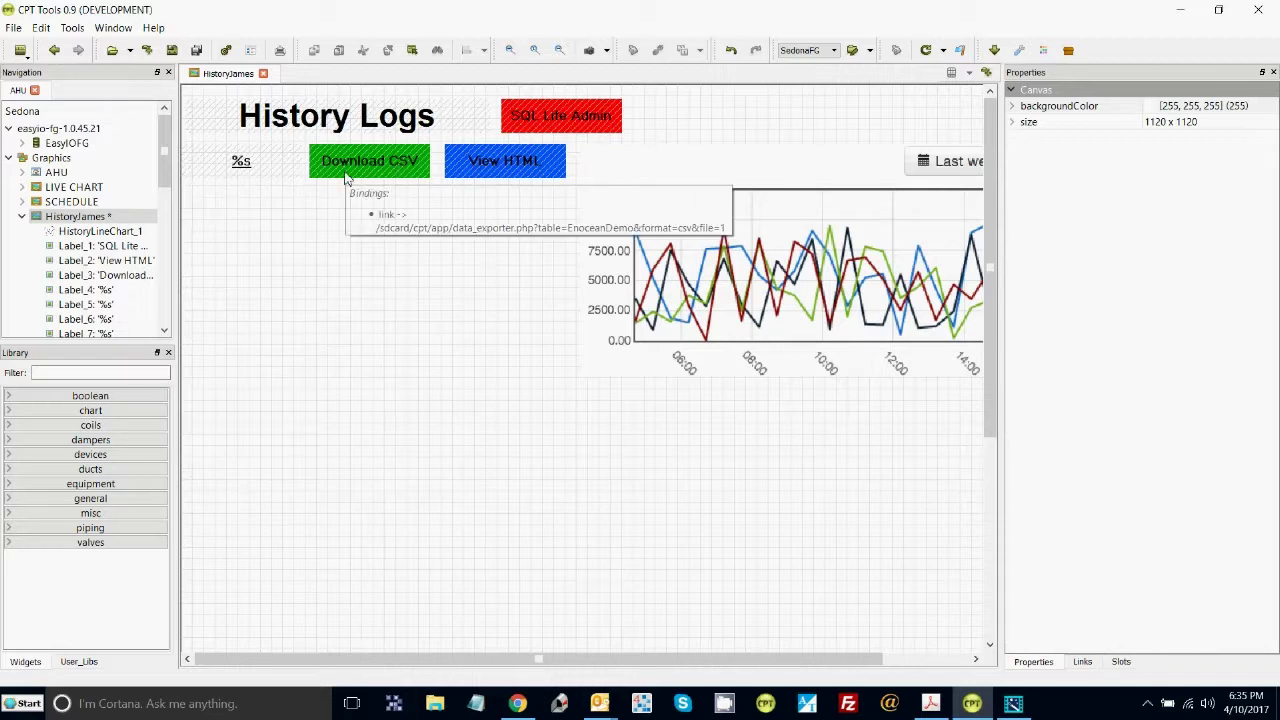
left_click(240, 165)
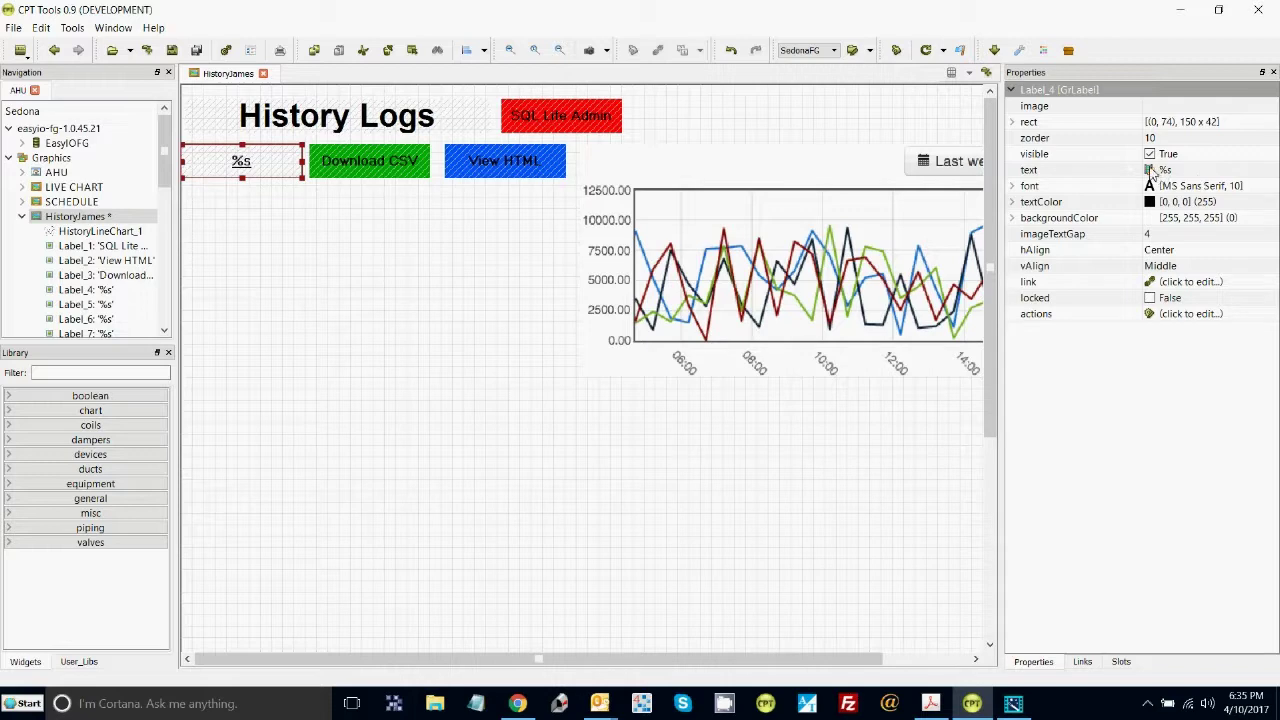
mouse_move(1175, 176)
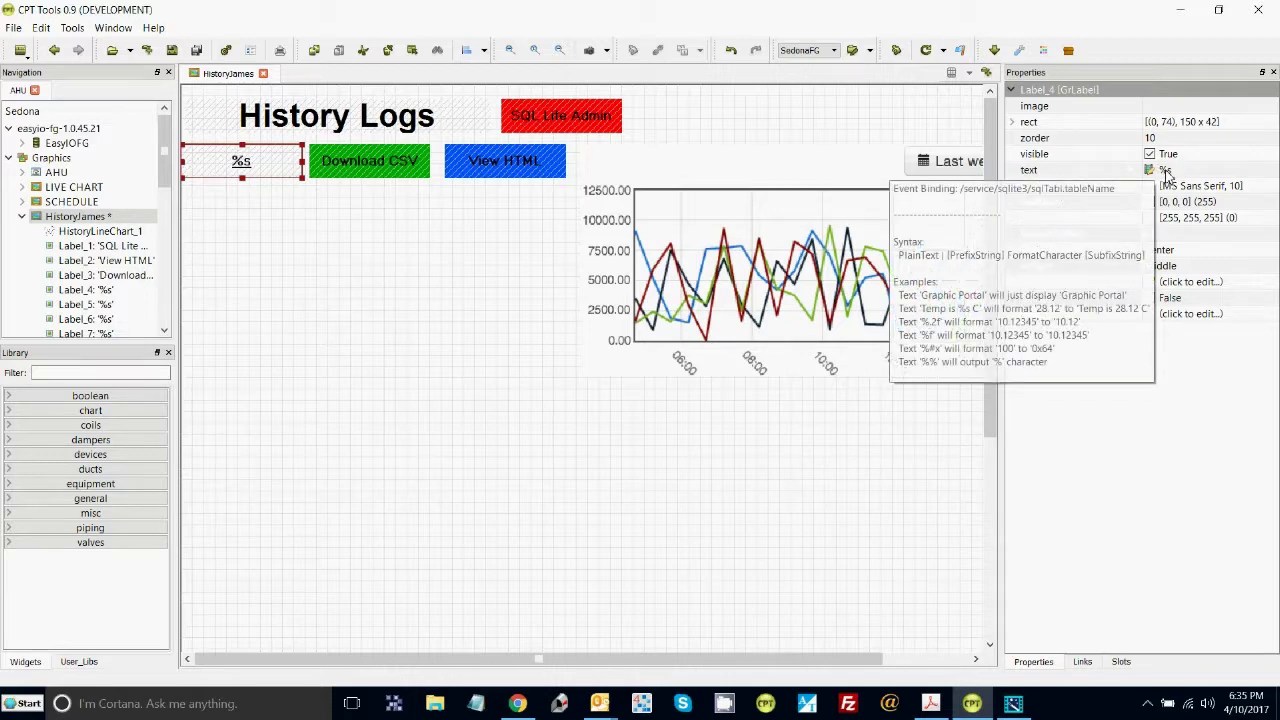
right_click(1166, 172)
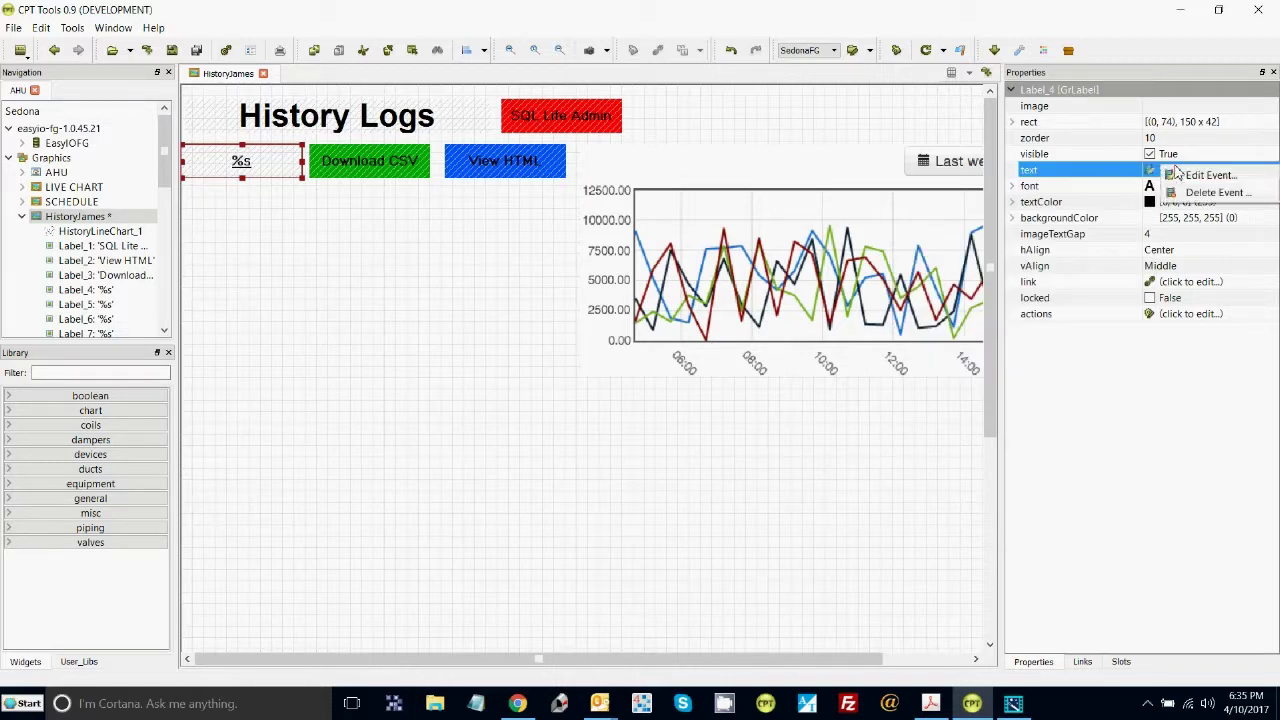
left_click(1195, 176)
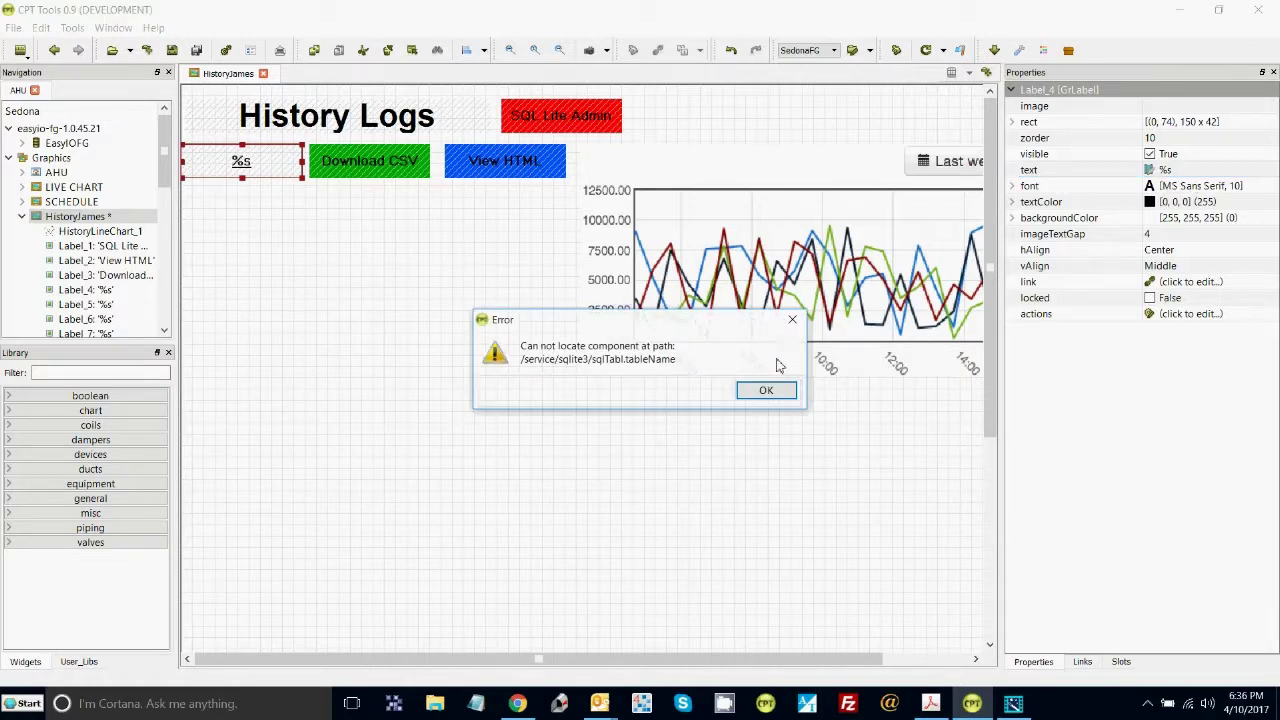
left_click(766, 391)
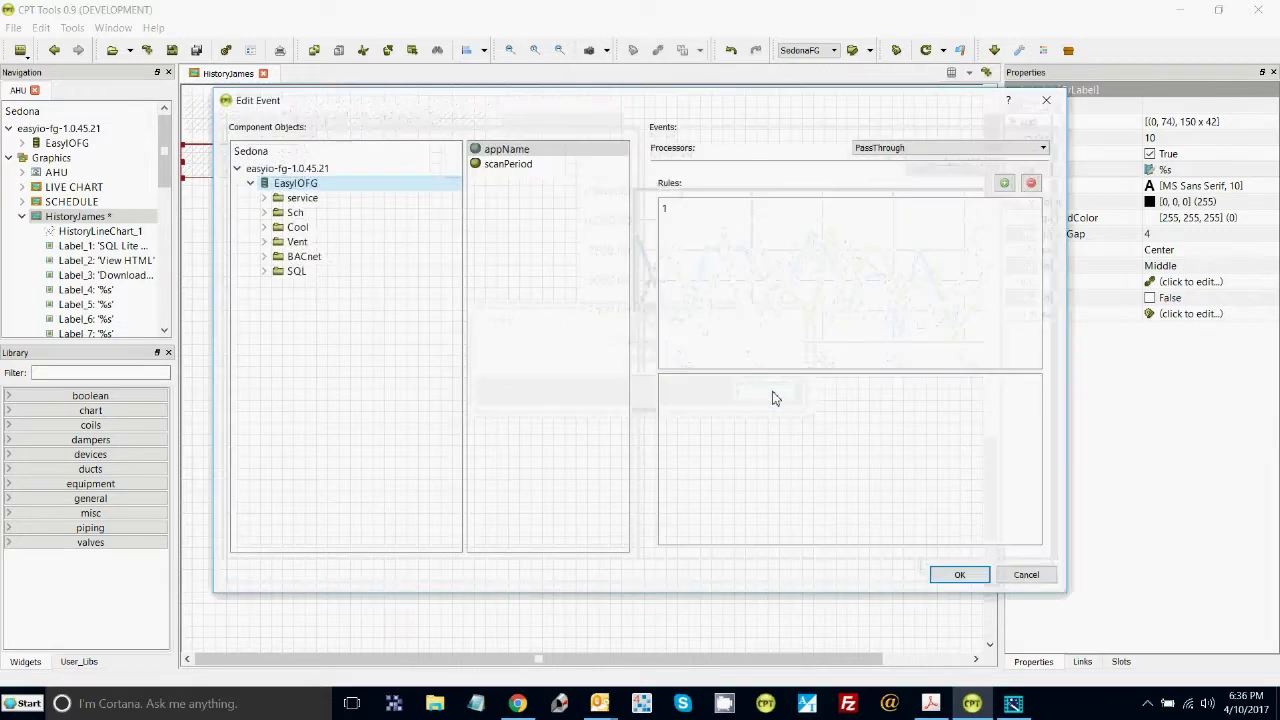
left_click(264, 272)
left_click(279, 286)
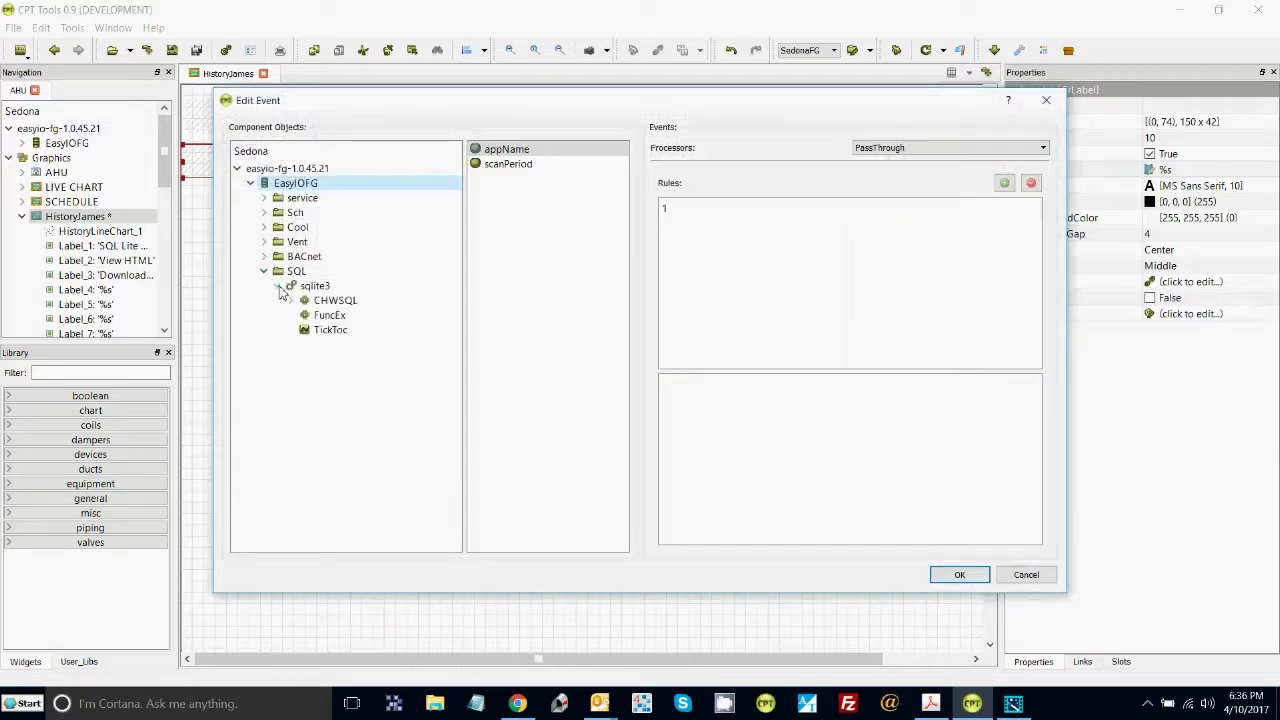
left_click(325, 305)
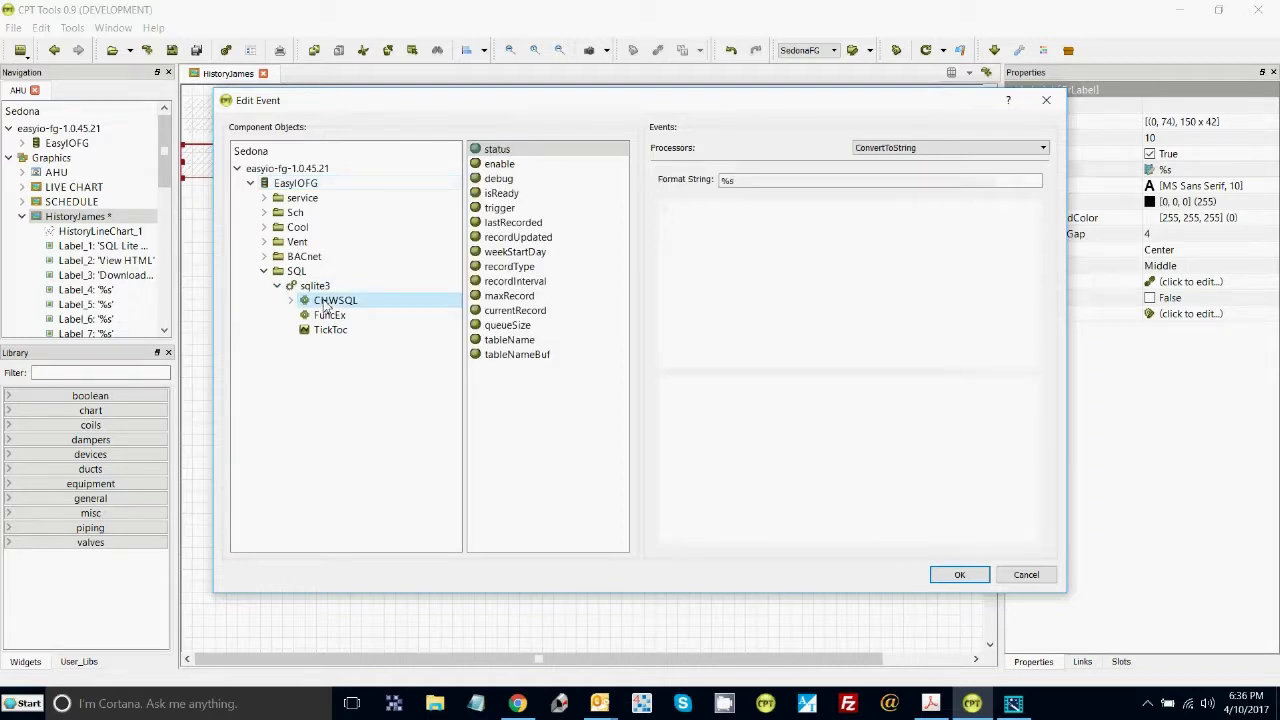
left_click(494, 341)
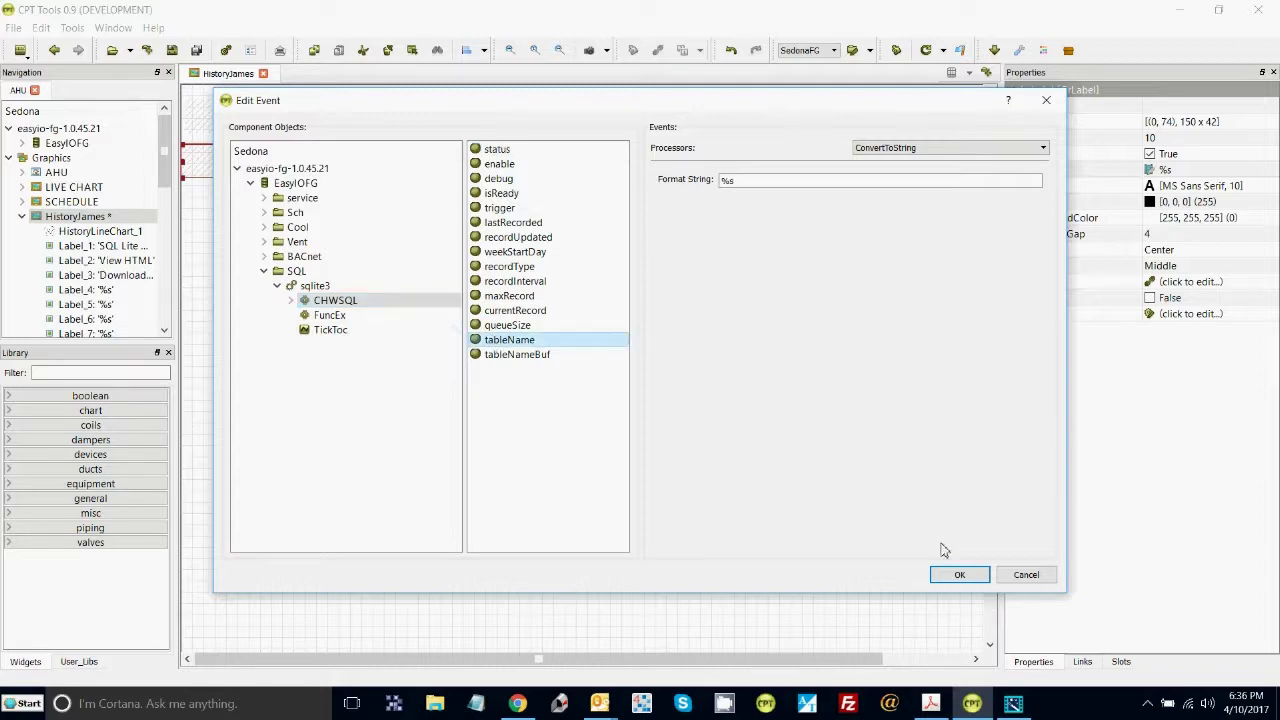
left_click(968, 578)
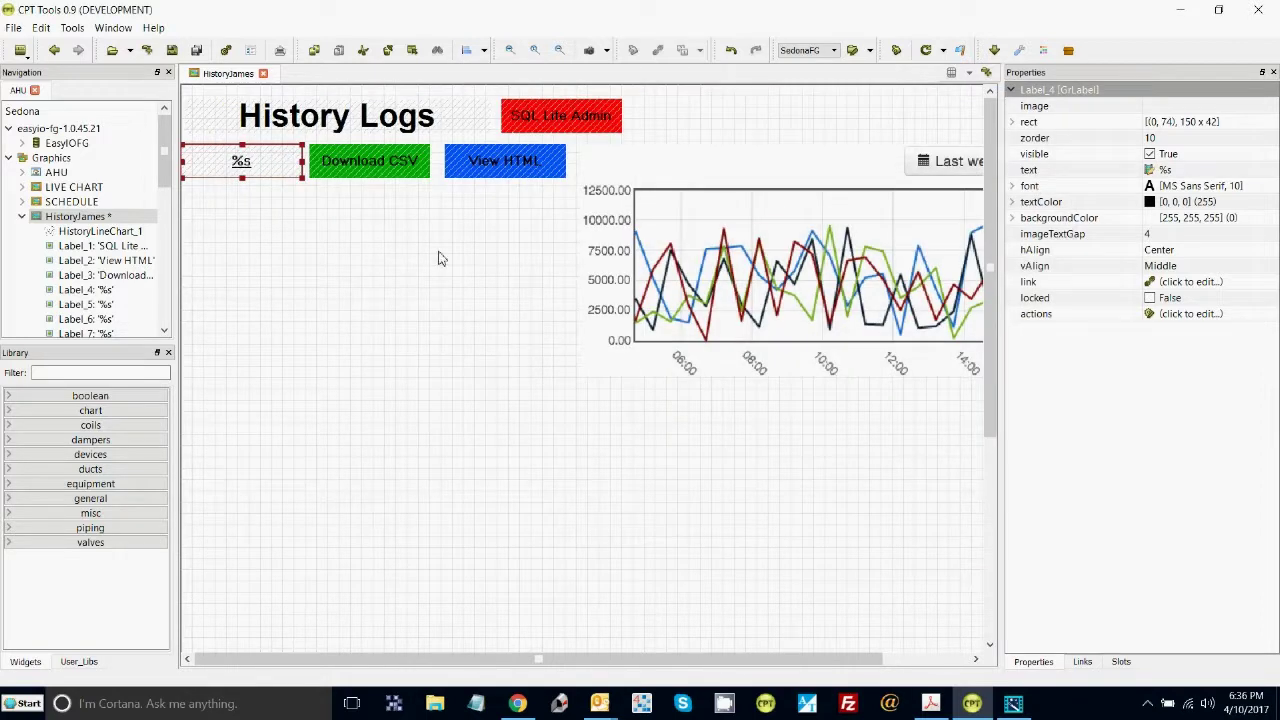
Change the table in the Download CSV label's link URL to chiller, keeping the csv format and file parameters.
left_click(377, 170)
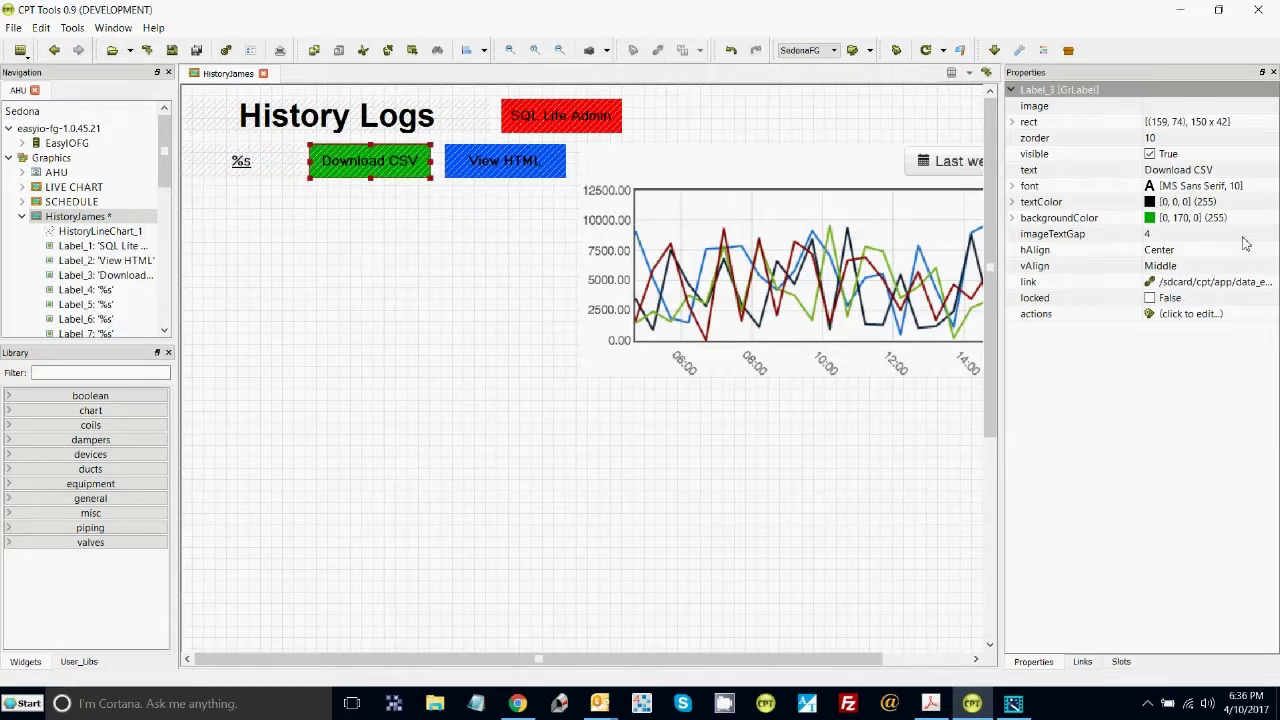
left_click(1210, 284)
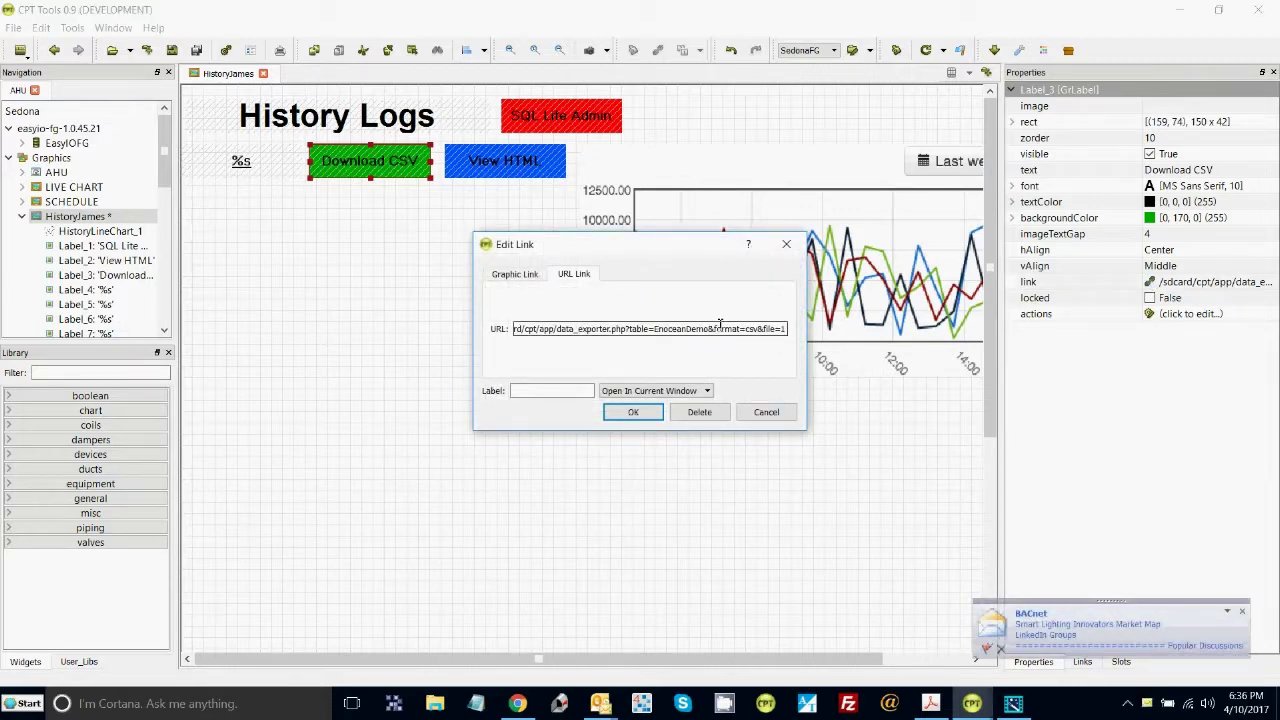
left_click(1243, 612)
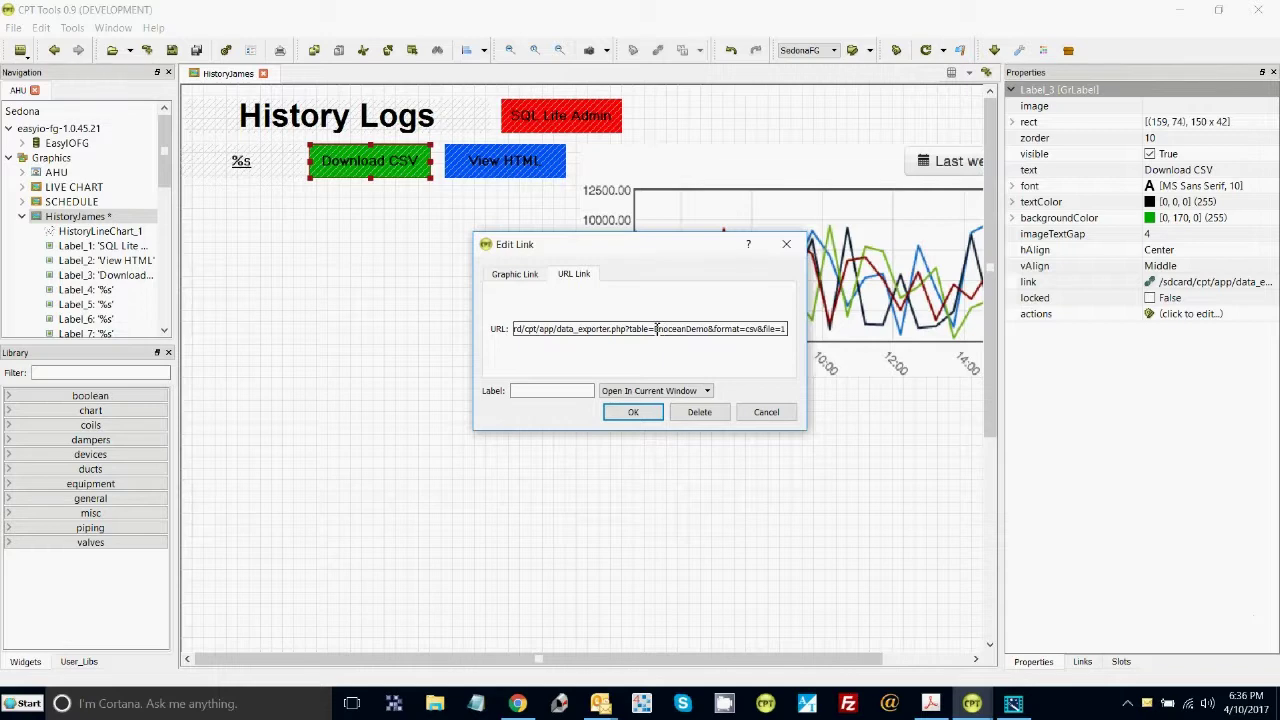
left_click_drag(656, 328, 707, 330)
type("chiller")
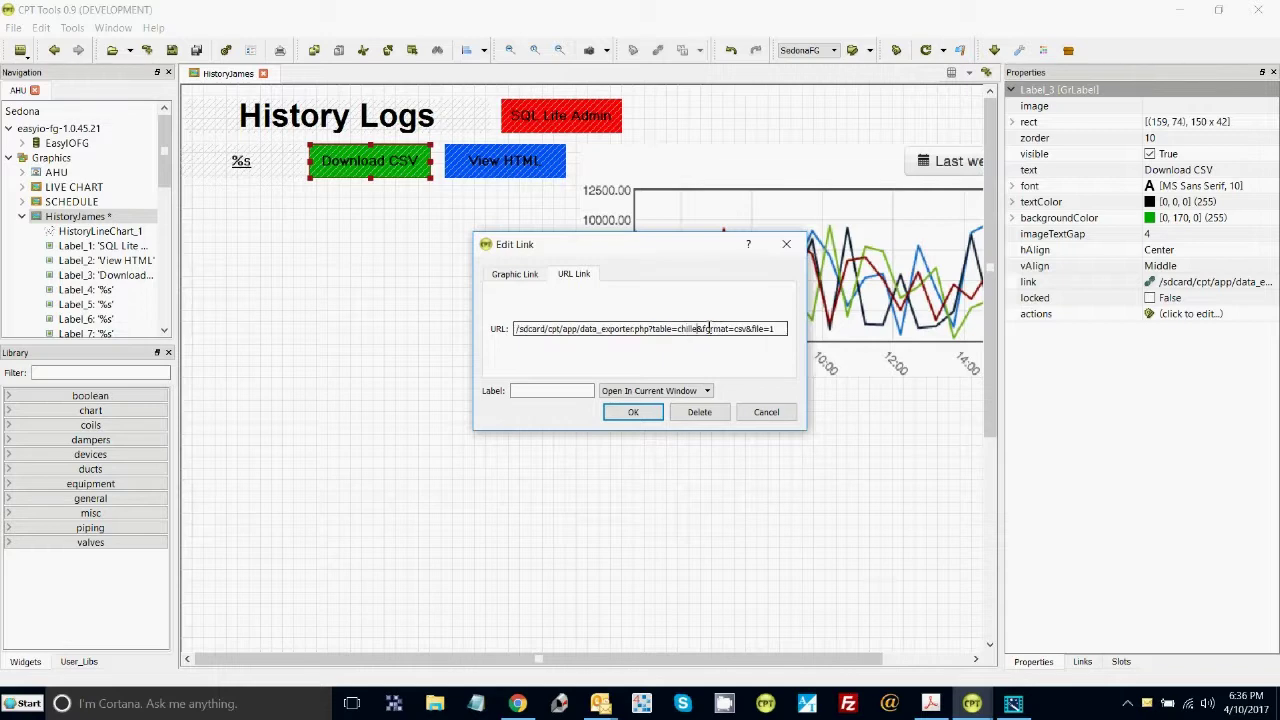
left_click(633, 411)
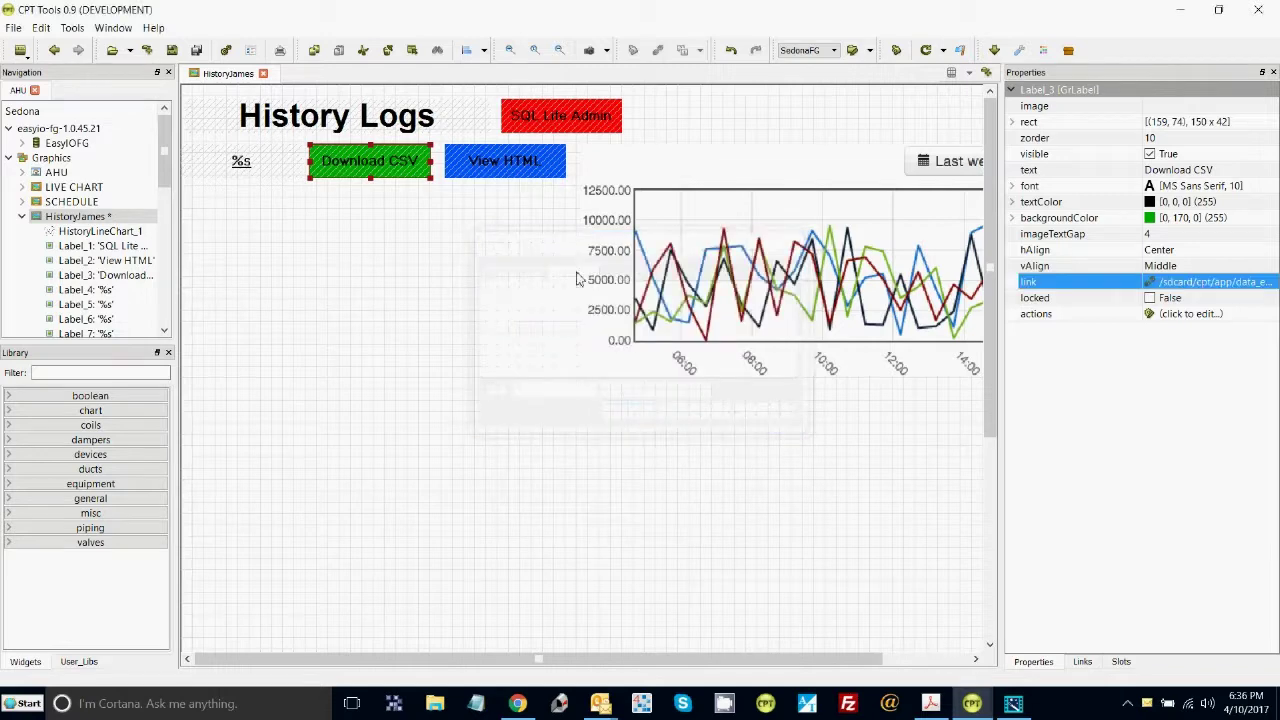
Replace the EnoceanDemo table name in the View HTML label's link URL with the chiller table's name.
left_click(498, 163)
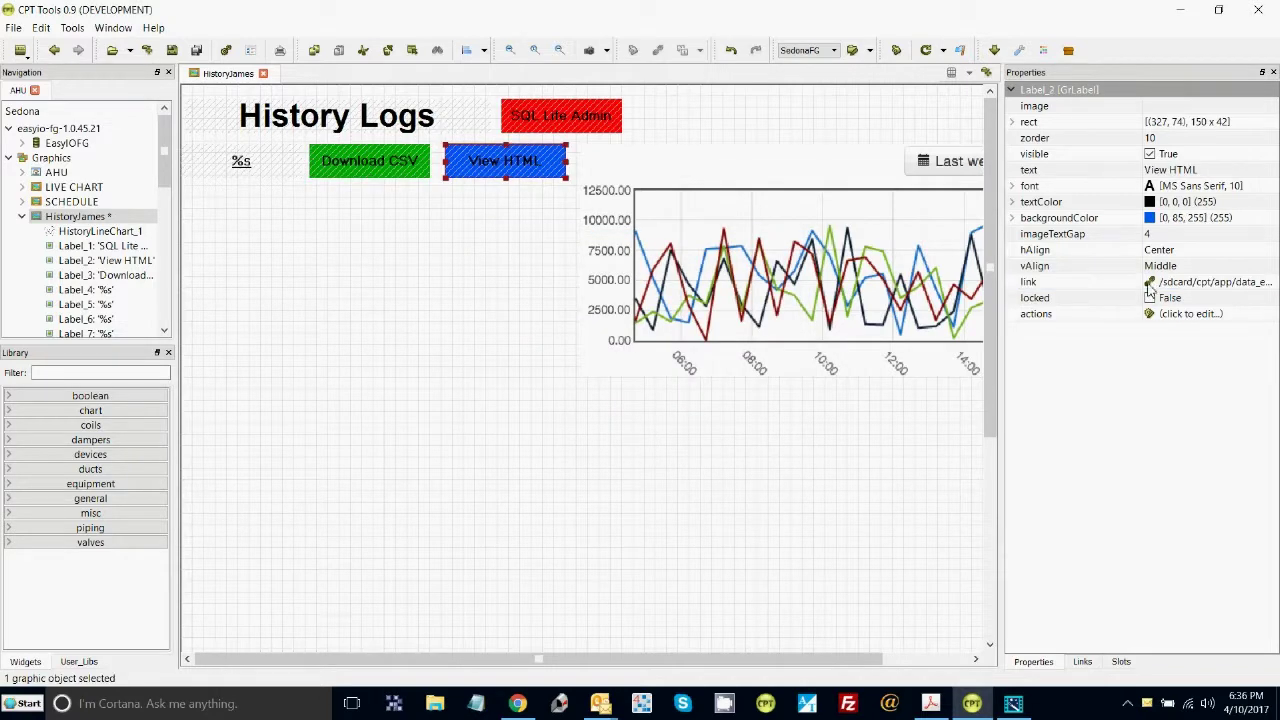
left_click(1222, 287)
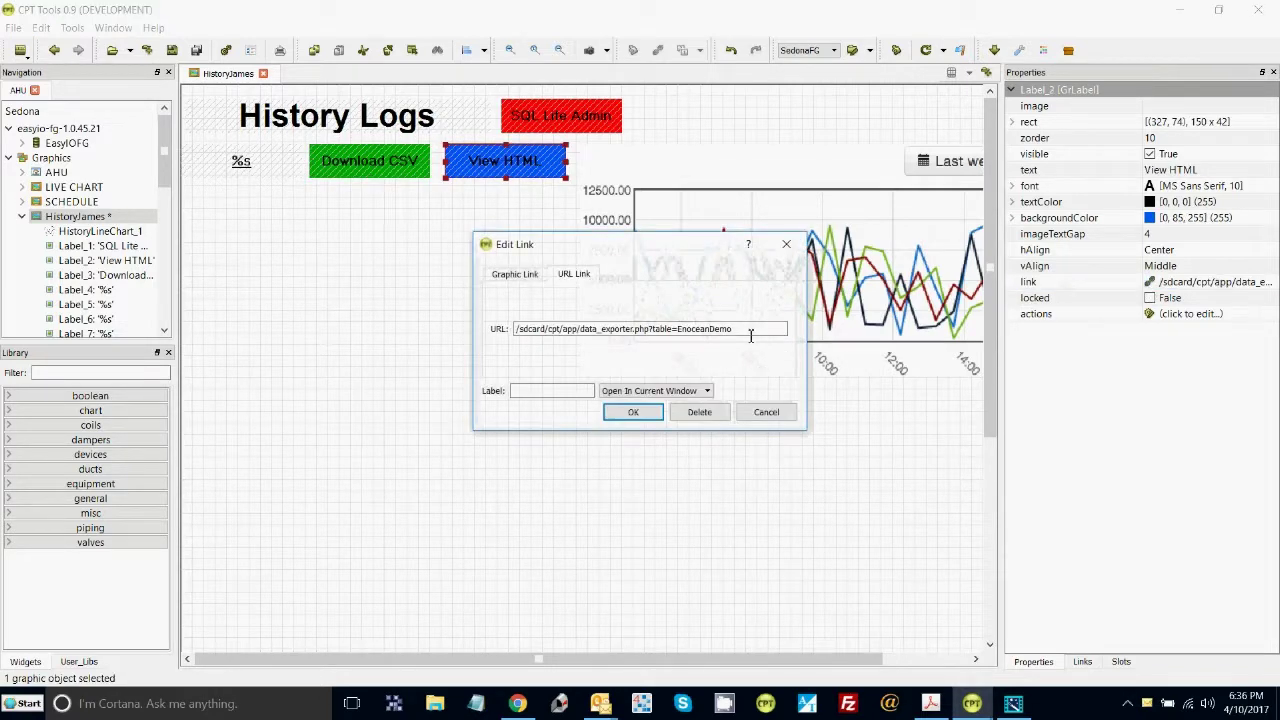
left_click_drag(732, 328, 680, 328)
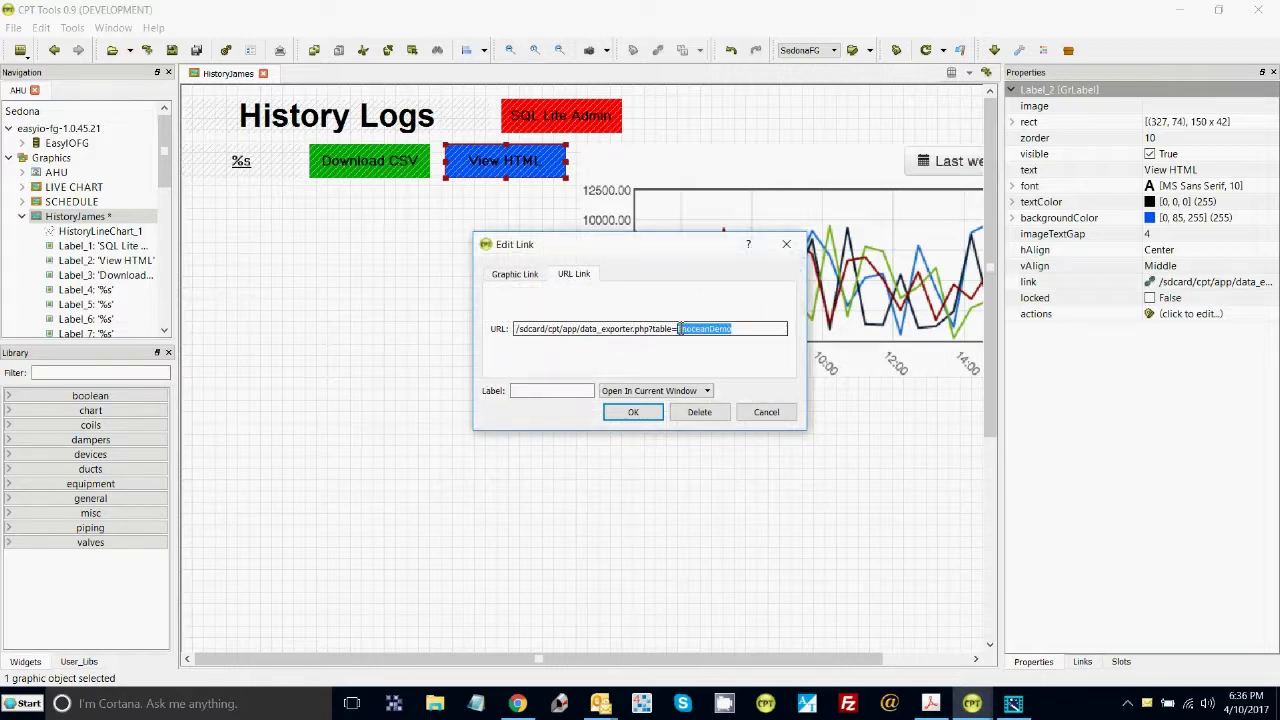
type("c")
left_click(630, 412)
Move the history line chart beneath the button row to about (168, 154) and set its tableName to chiller.
left_click(769, 280)
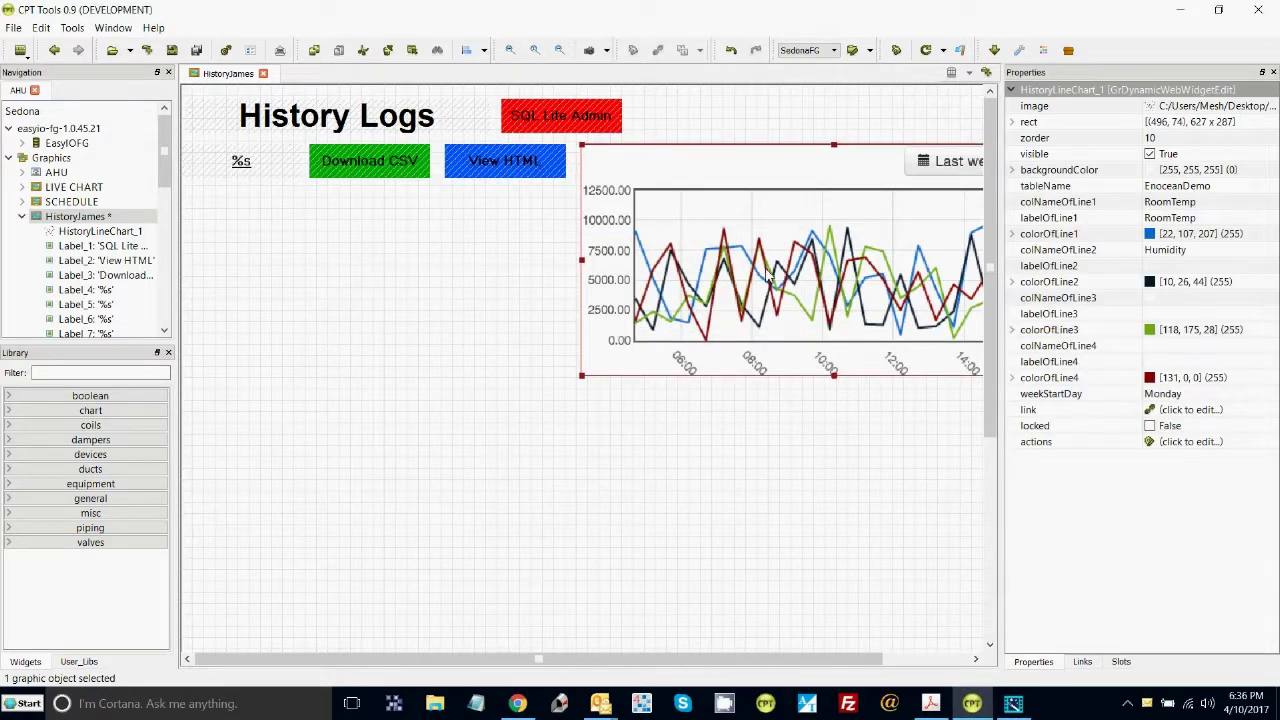
left_click_drag(766, 278, 501, 345)
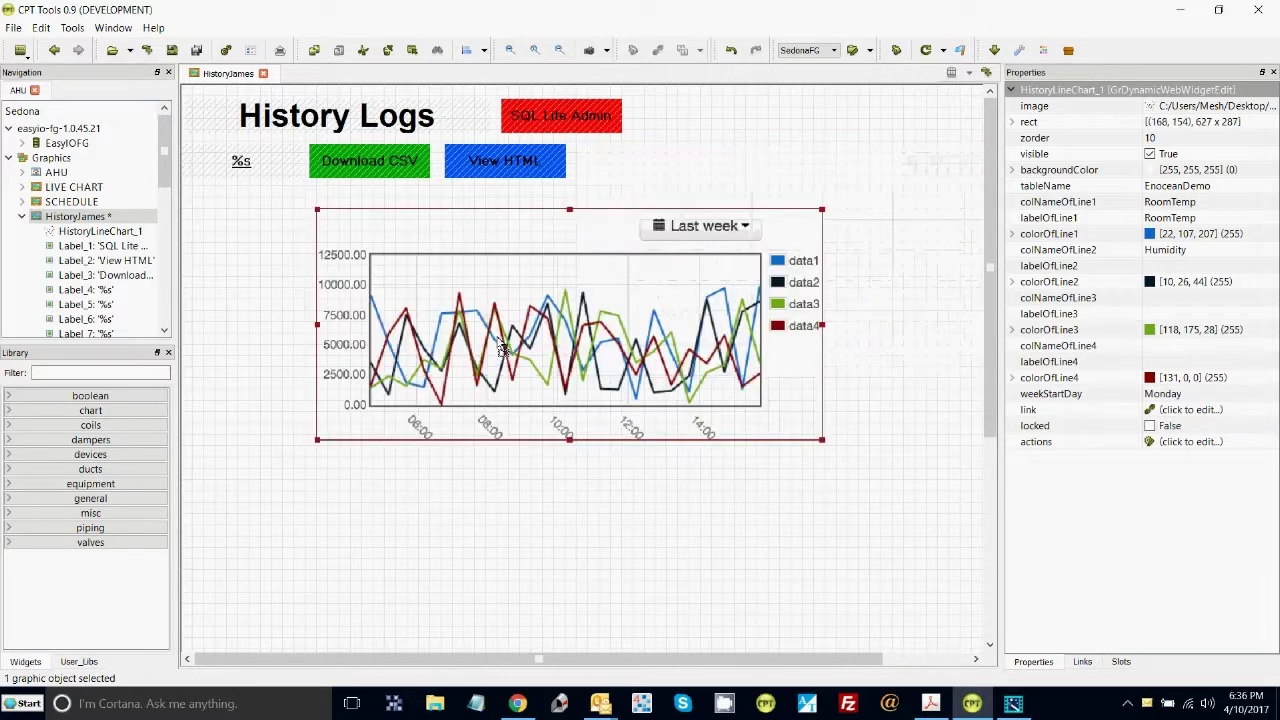
left_click(1200, 188)
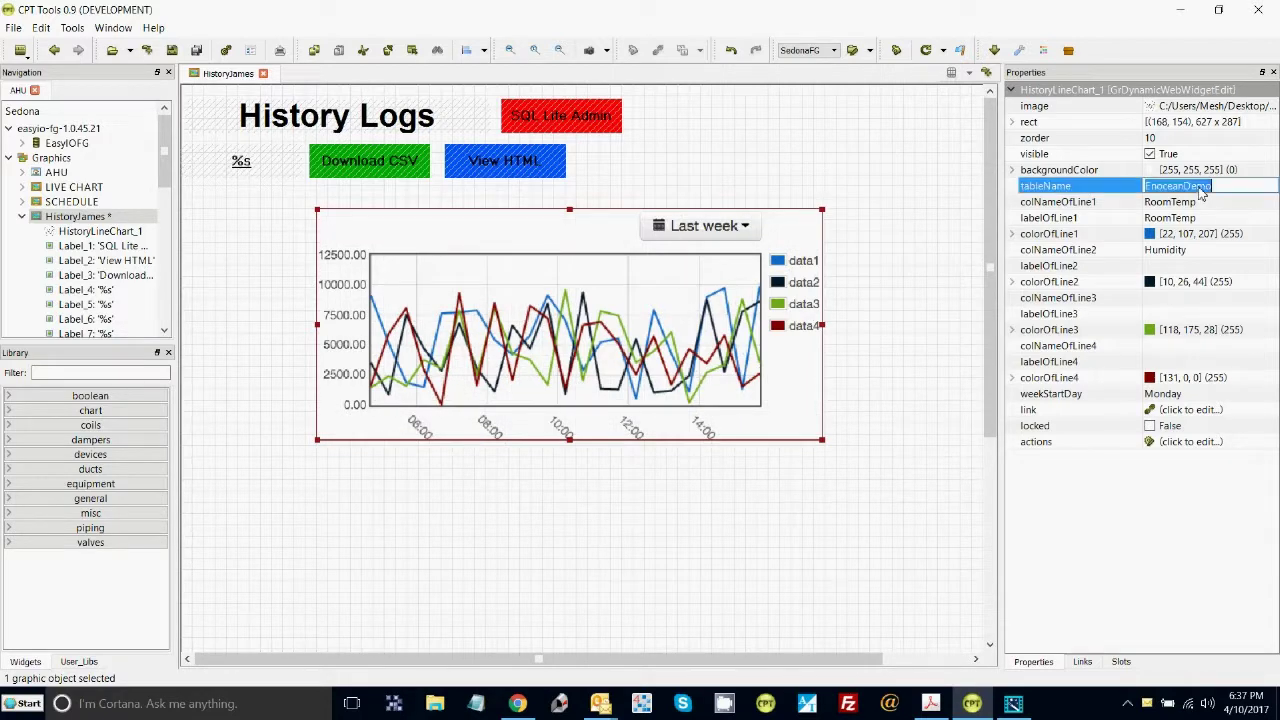
type("chiller")
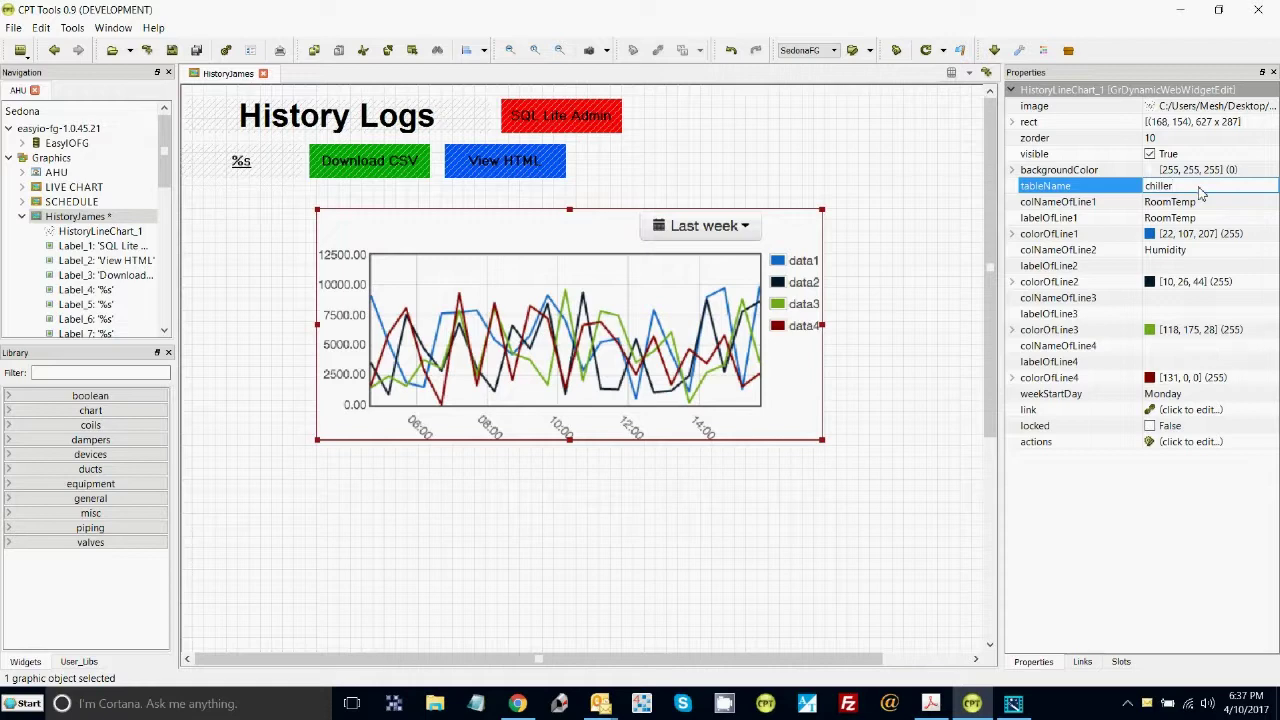
Save the graphic, then open CHWSQL in the SQL folder and copy the CHWFLT component's columnName, CHWFlowT.
left_click(1178, 205)
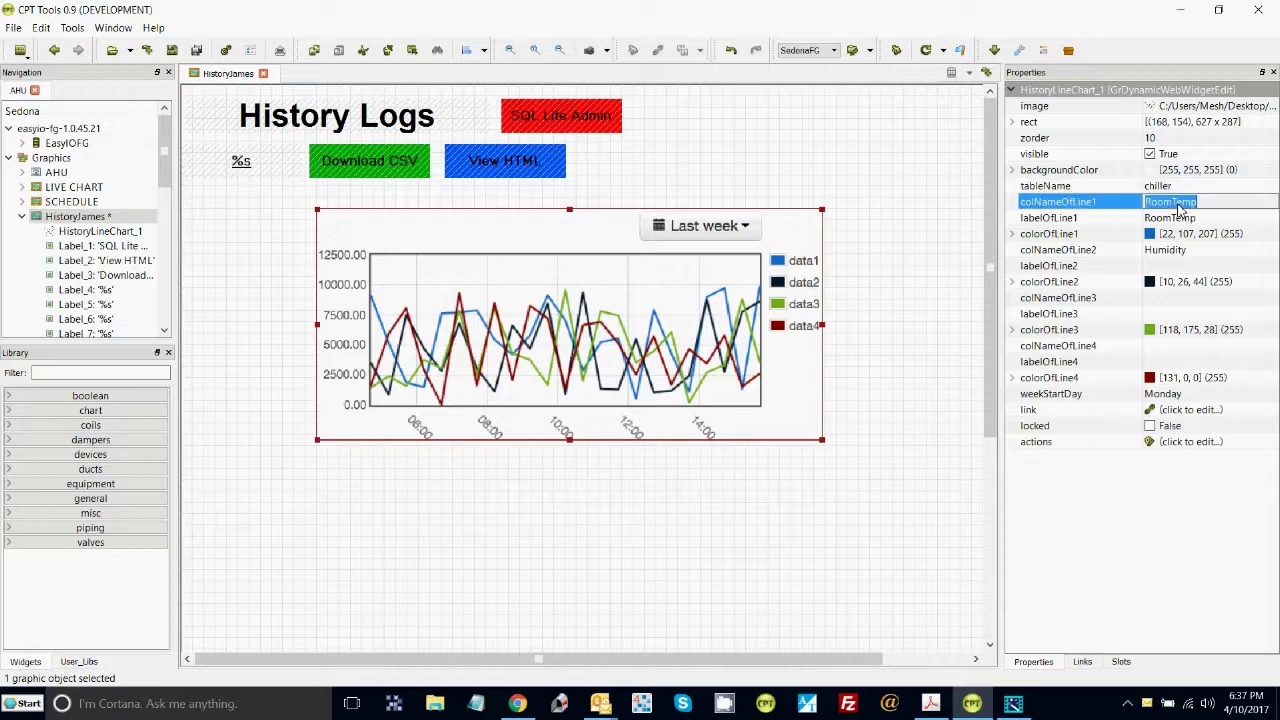
left_click(172, 50)
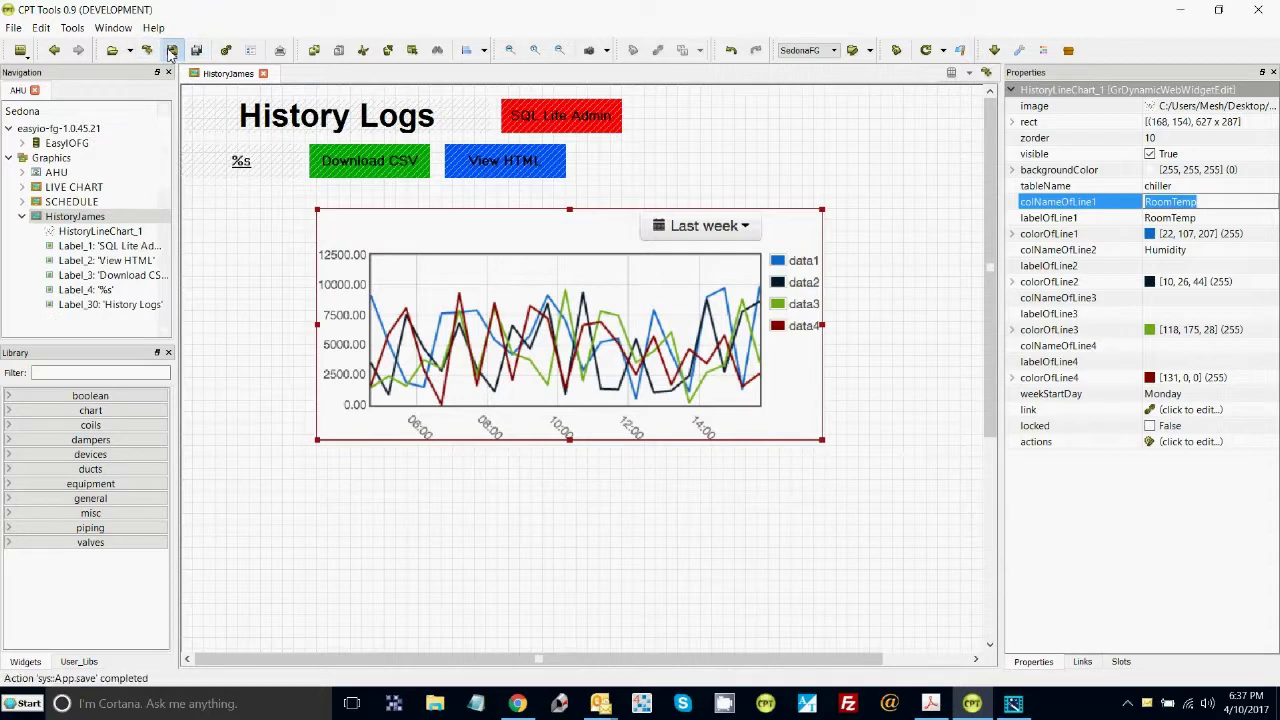
left_click(22, 145)
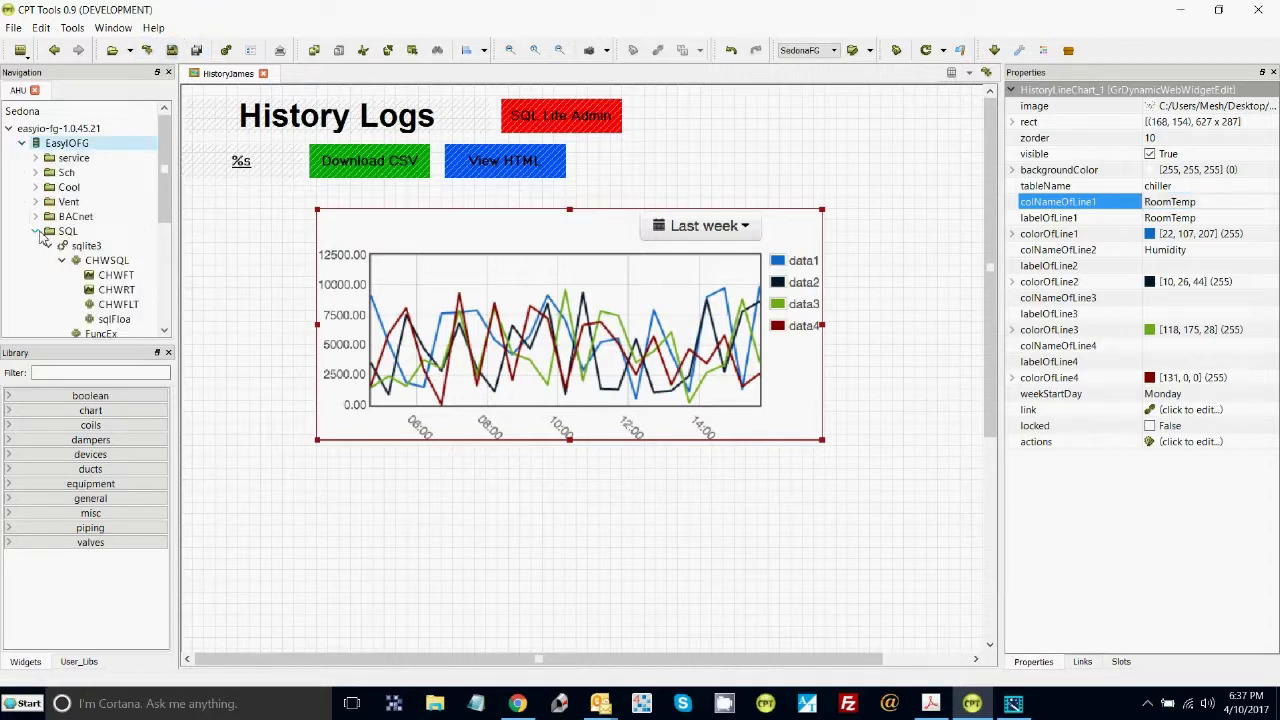
double_click(106, 260)
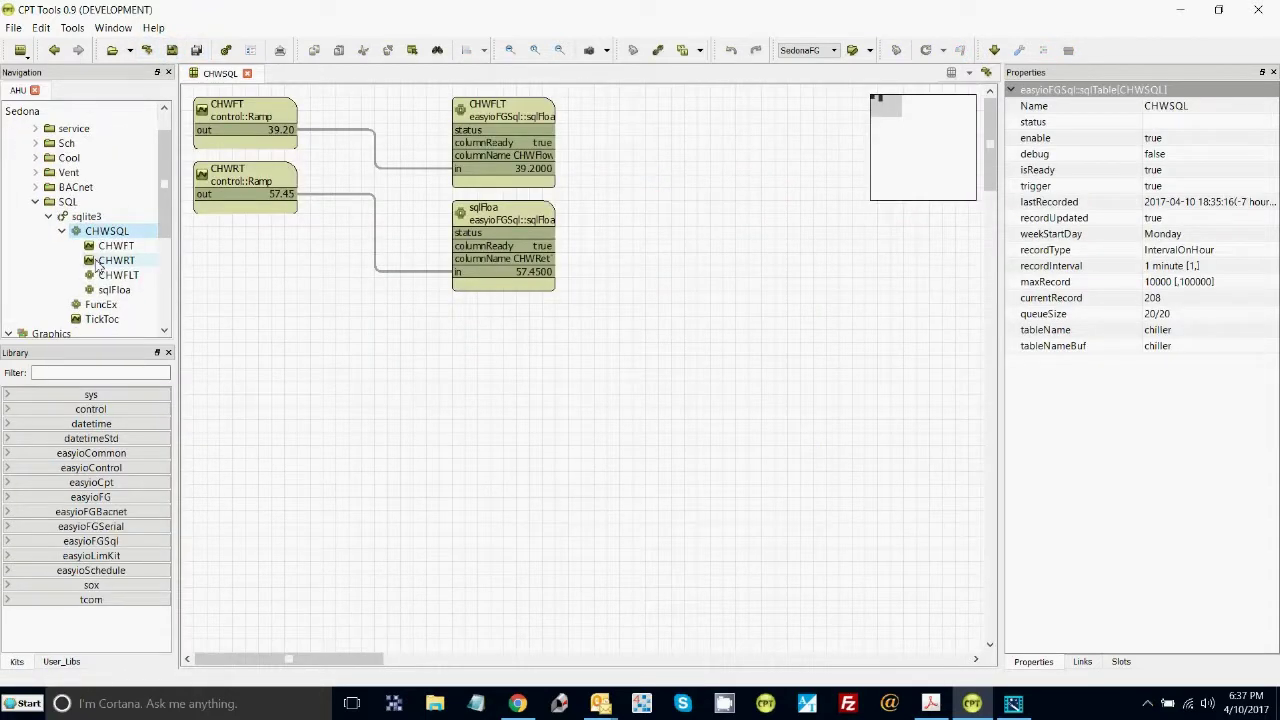
left_click(520, 114)
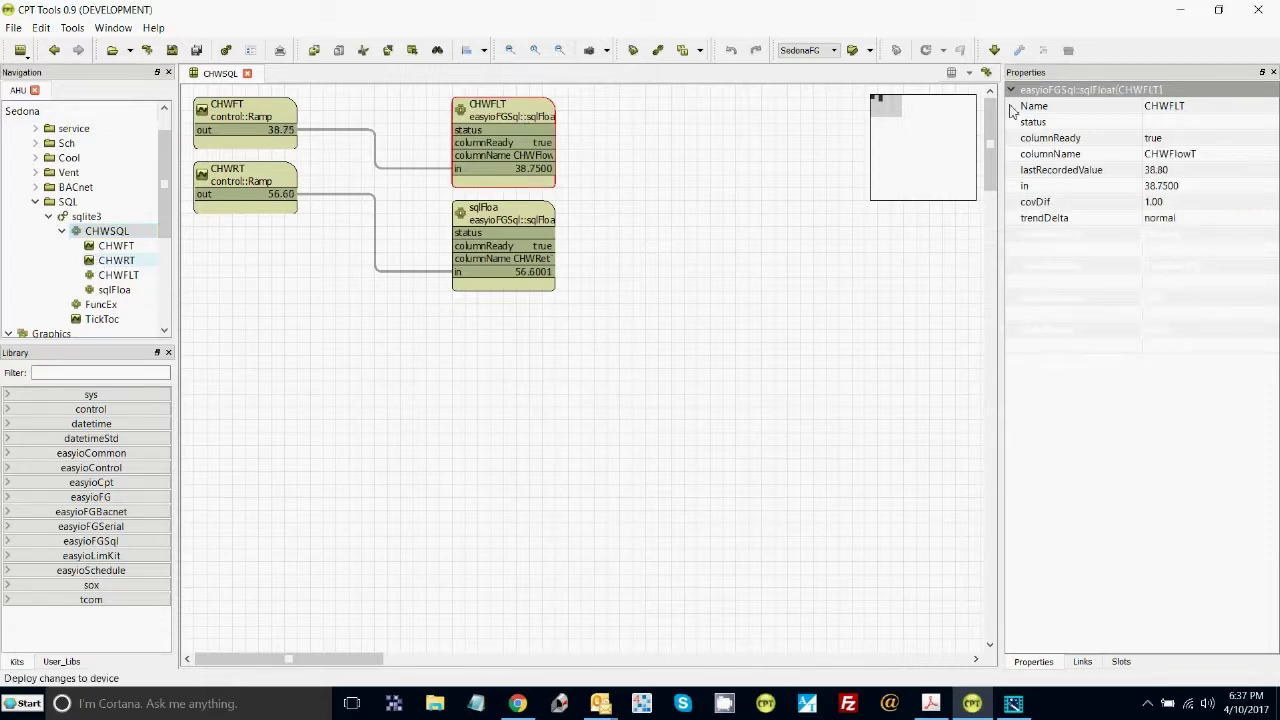
left_click(1182, 158)
right_click(1172, 157)
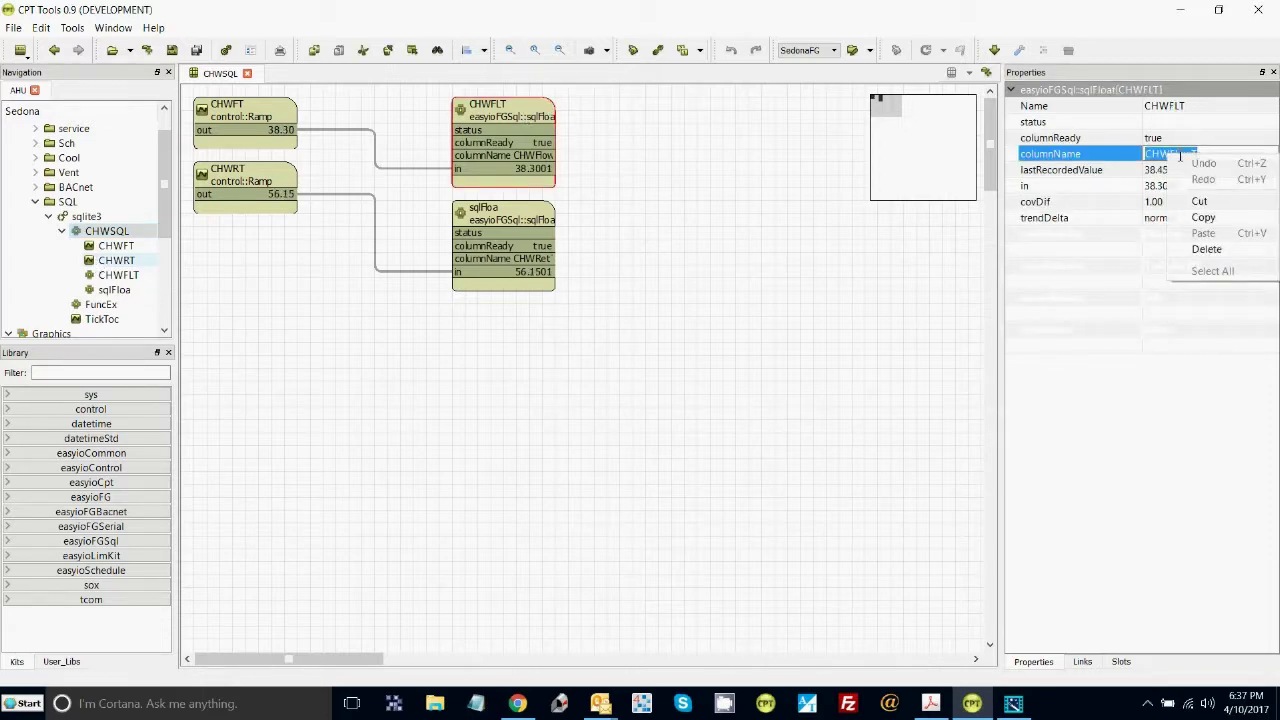
left_click(1200, 217)
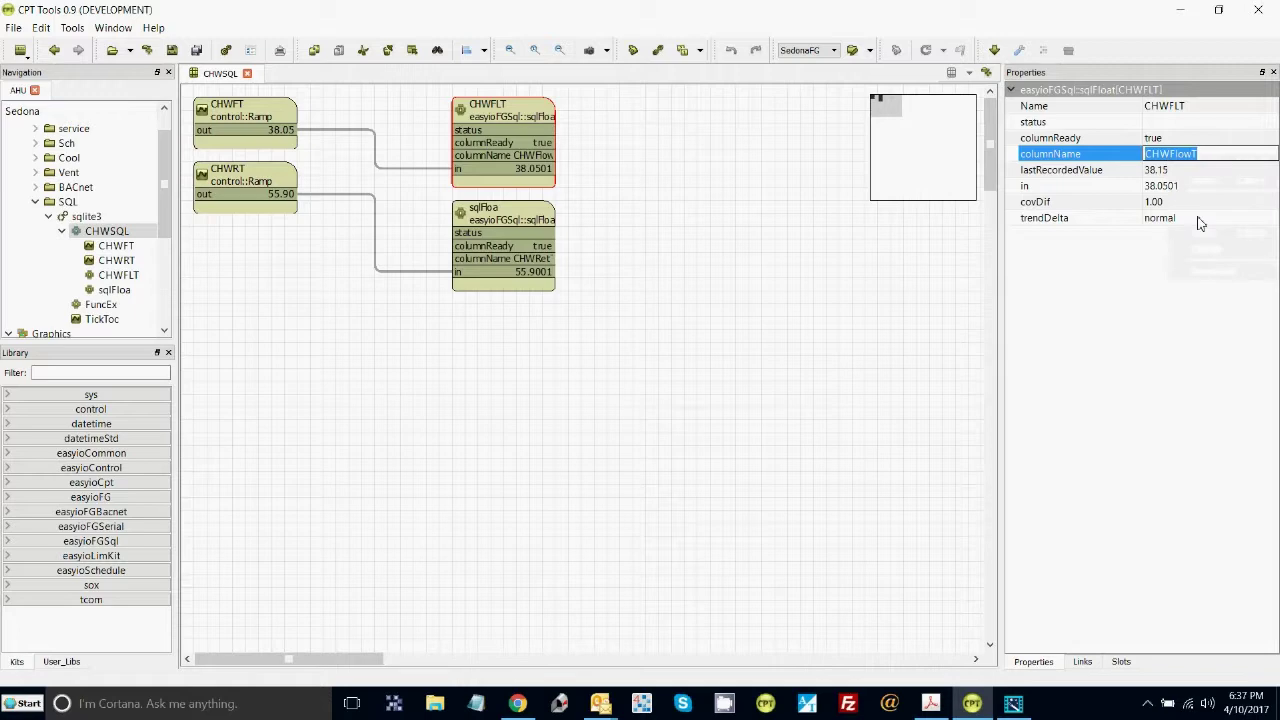
Reopen the HistoryJames graphic and set the line chart's colNameOfLine1 and labelOfLine1 to CHWFlowT.
left_click(170, 308)
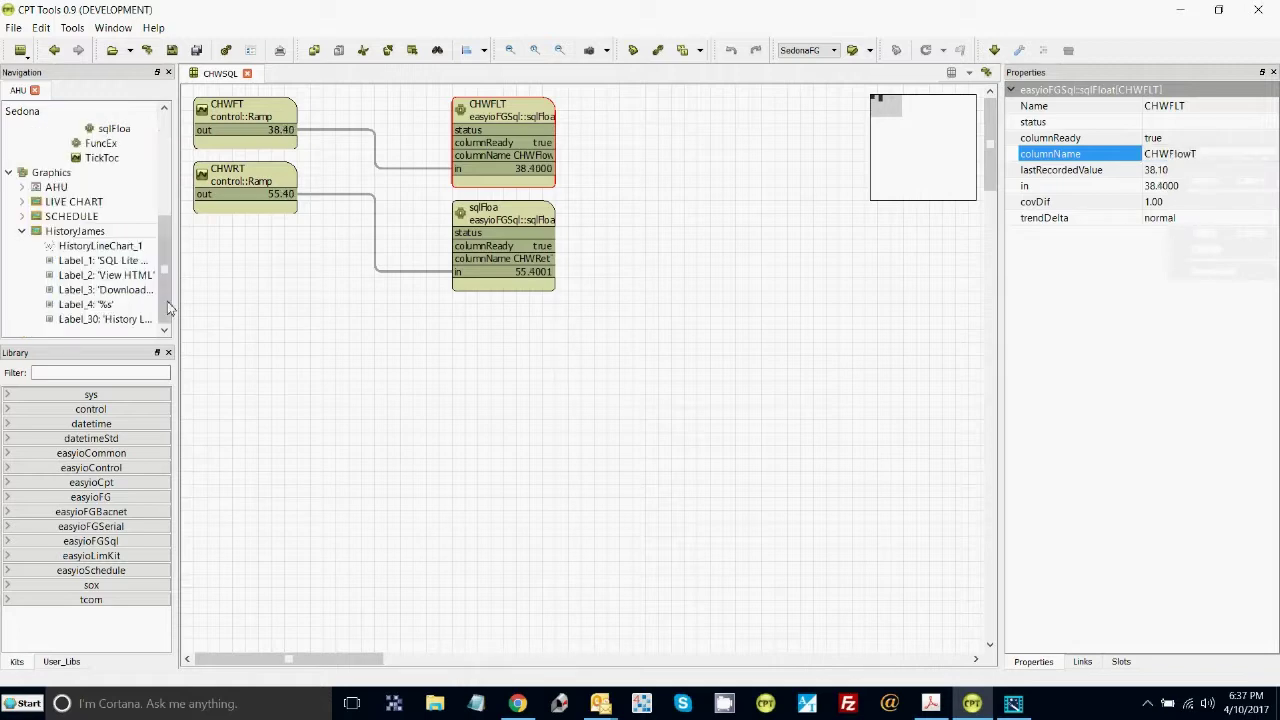
double_click(73, 233)
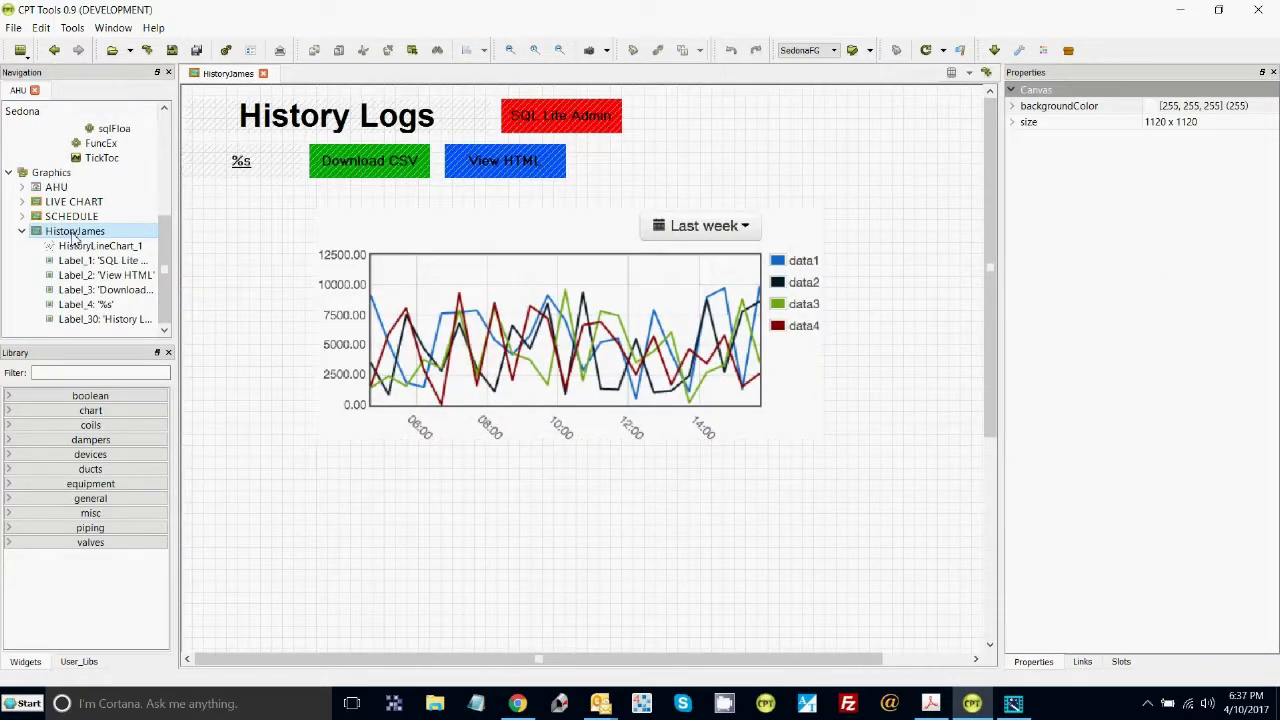
left_click(563, 290)
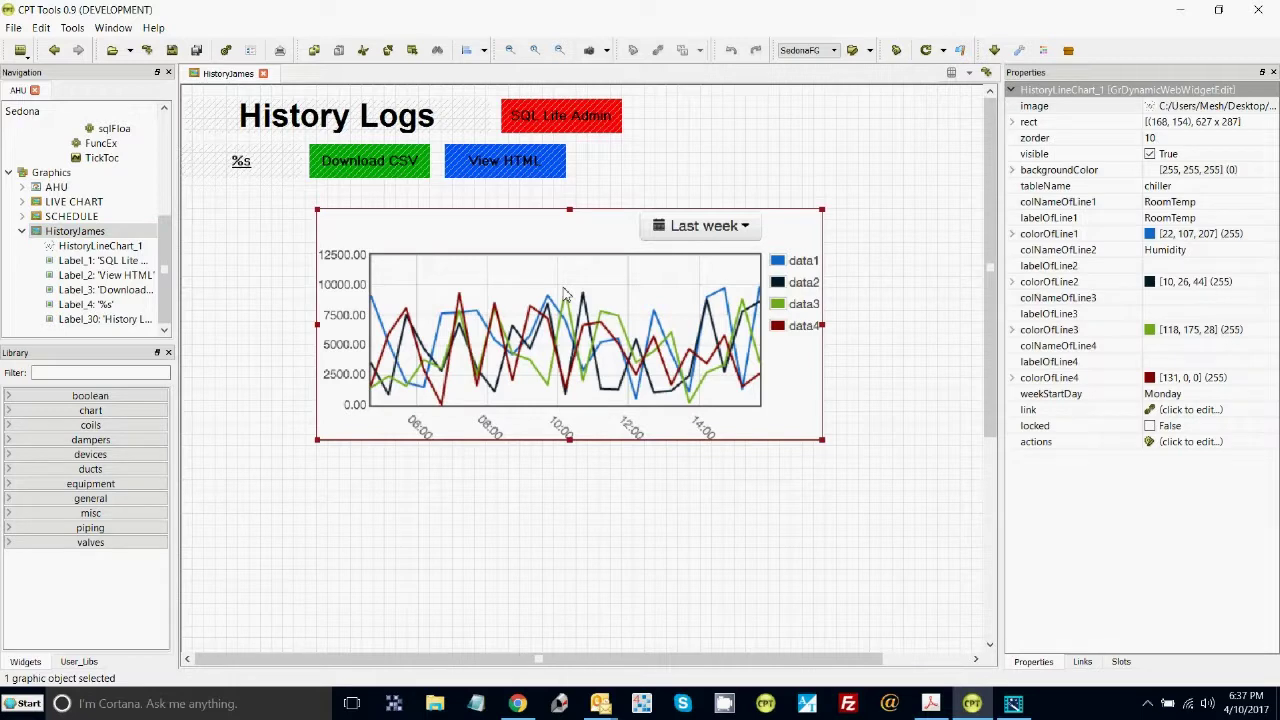
left_click(1186, 202)
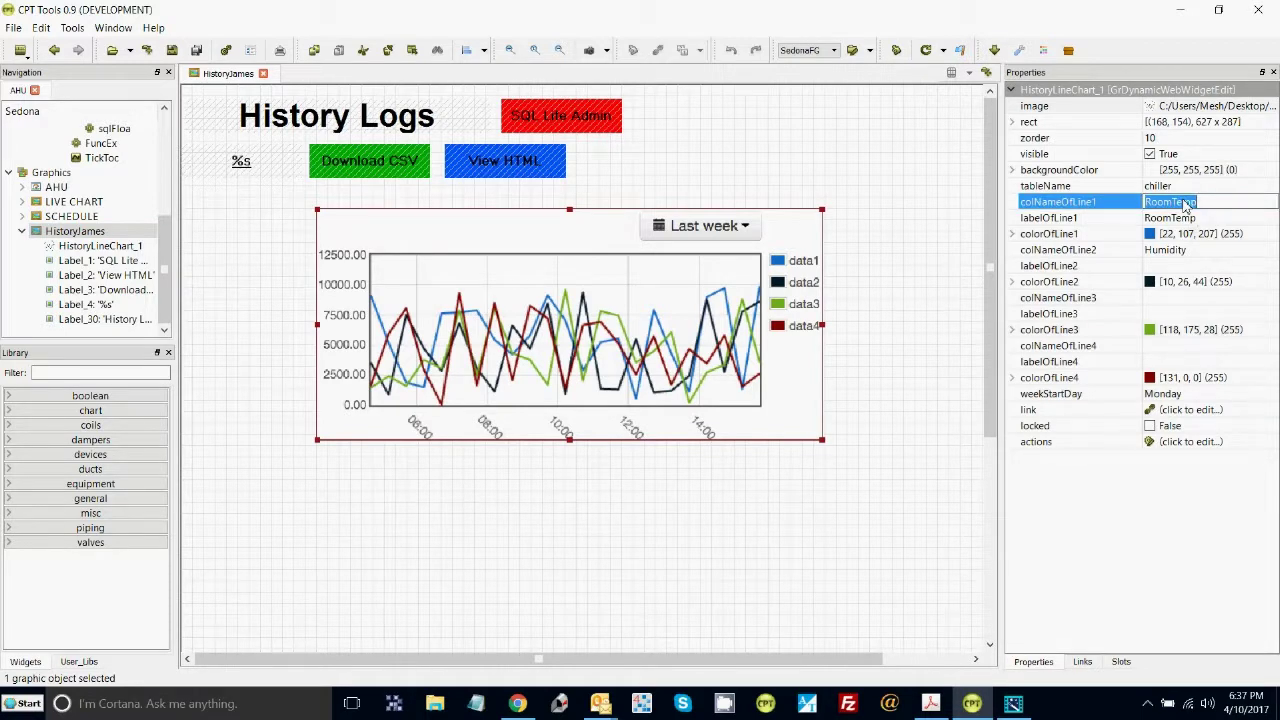
type("CHWFlowT")
left_click(1207, 222)
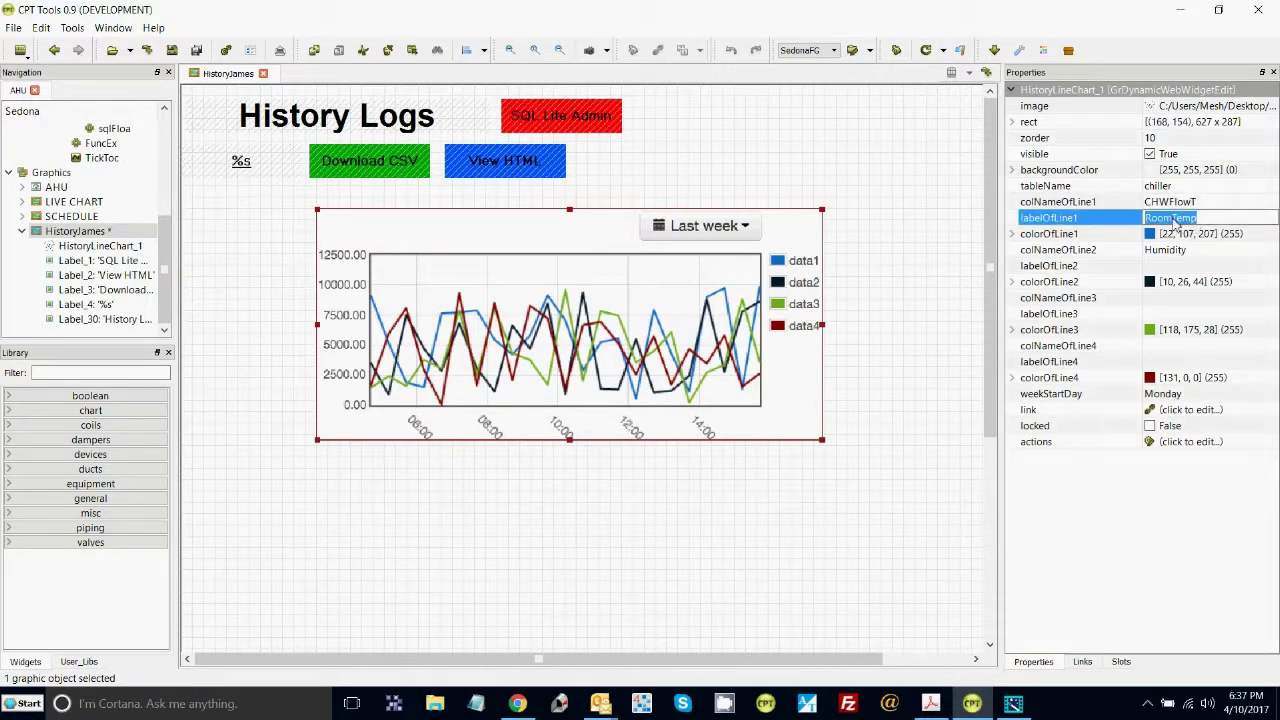
type("CHWFlowT")
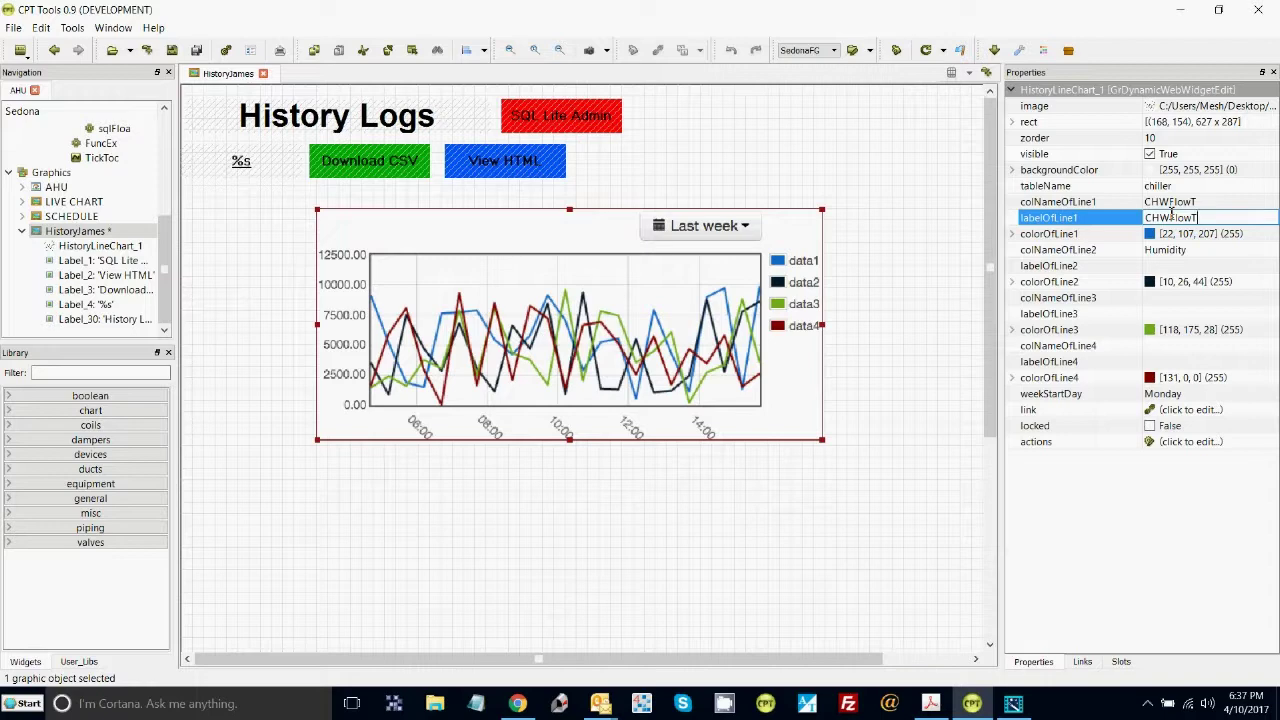
Save the graphic, then open CHWSQL in the SQL folder and copy the sqlFloa component's columnName, CHWRetT.
left_click(1172, 250)
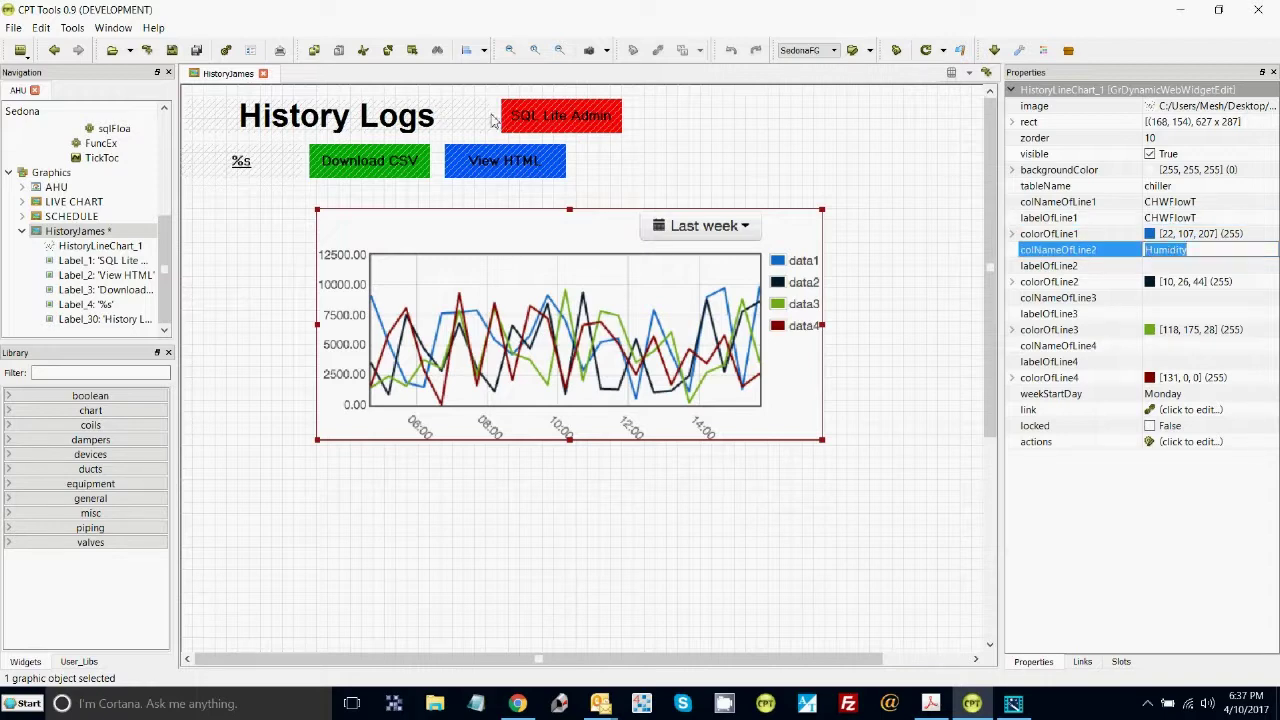
left_click(173, 52)
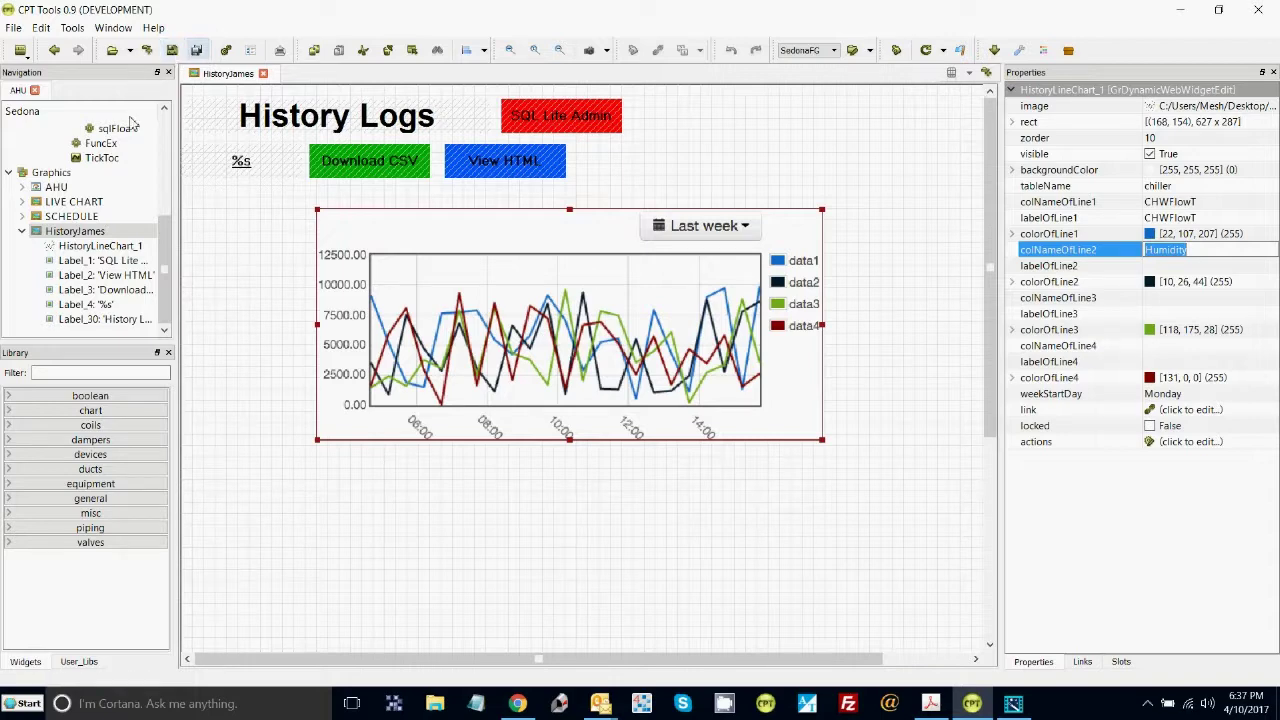
left_click(167, 111)
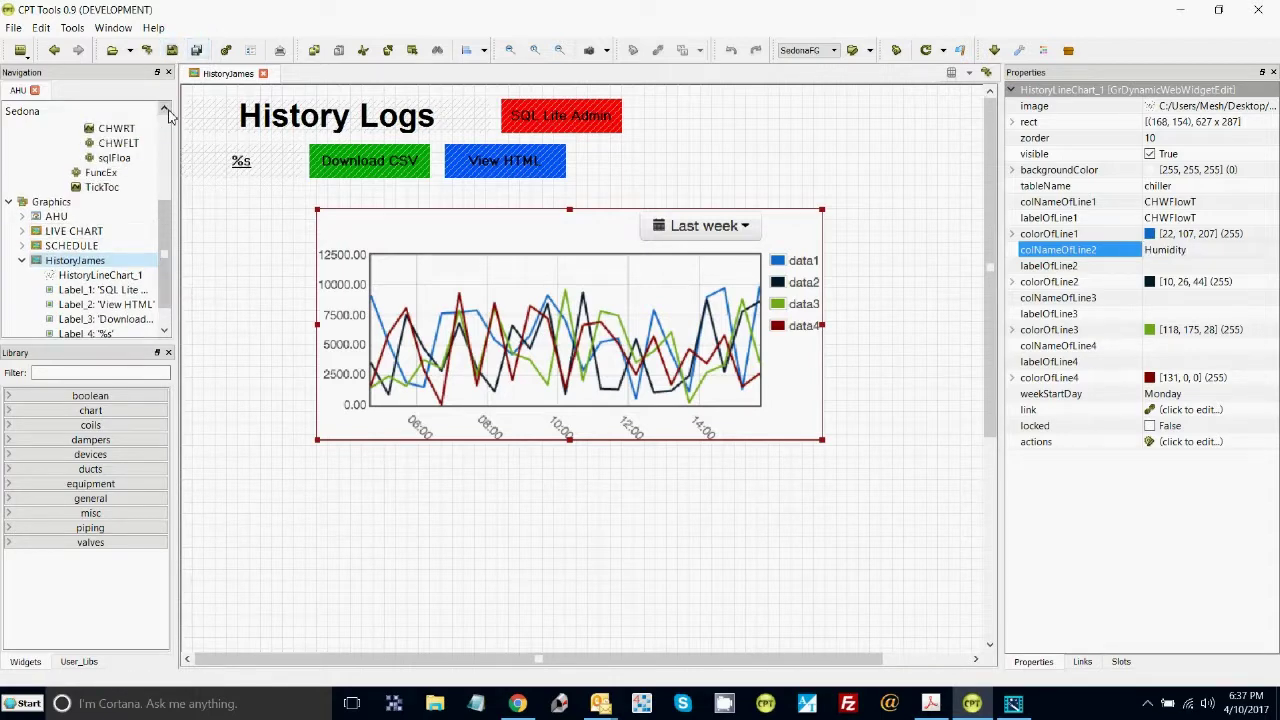
left_click(167, 108)
left_click(167, 108)
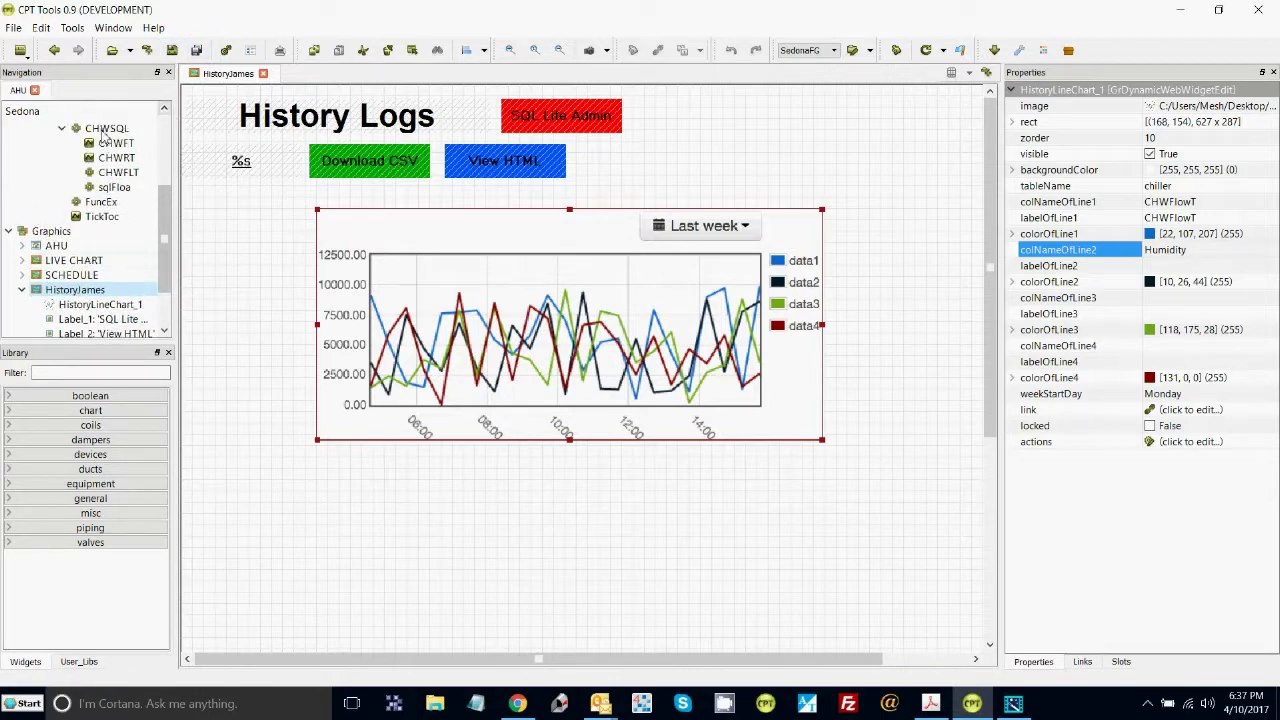
double_click(105, 129)
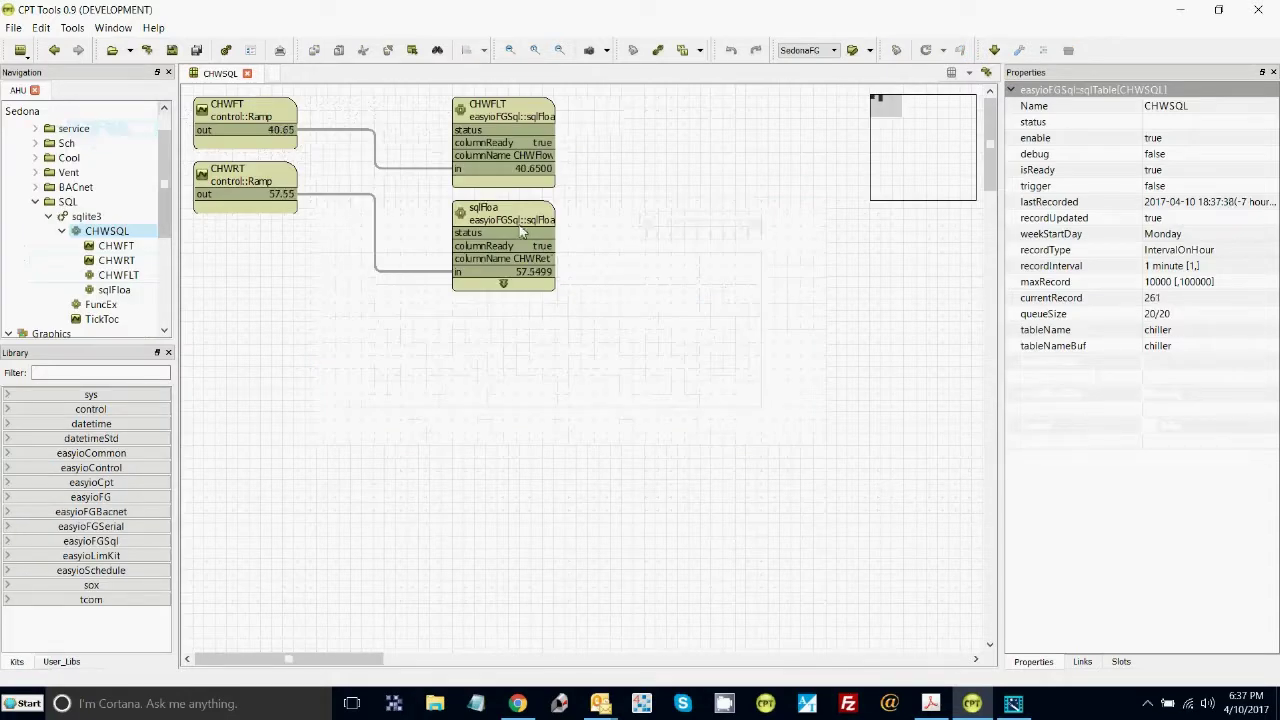
left_click(487, 207)
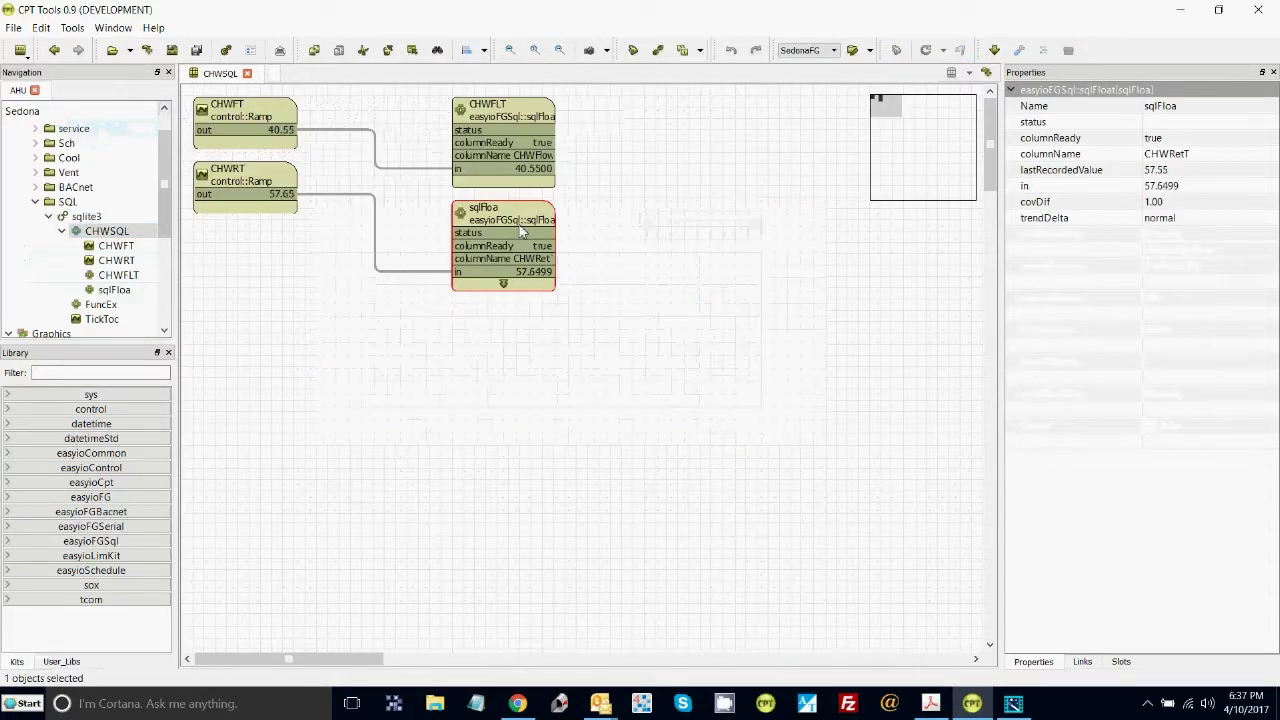
left_click(1165, 153)
right_click(1167, 153)
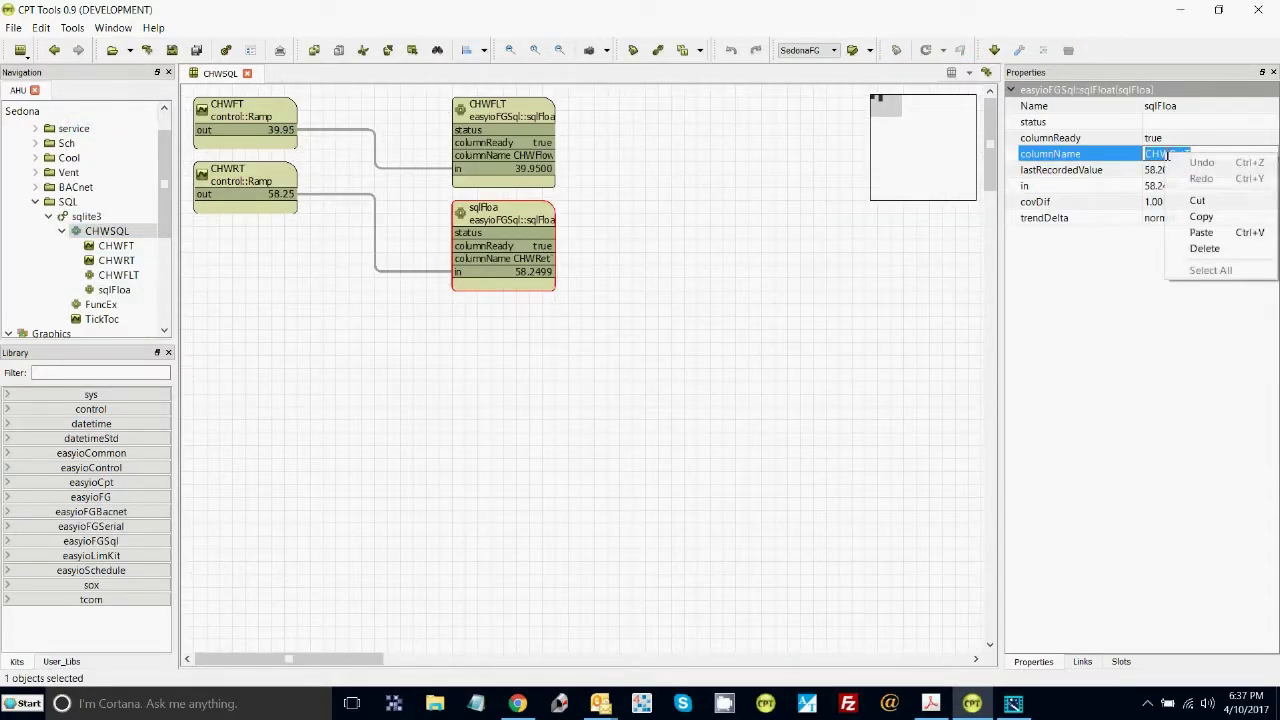
left_click(1195, 217)
Reopen the HistoryJames graphic and set the line chart's colNameOfLine2 and labelOfLine2 to CHWRetT.
scroll(163, 318, "down", 4)
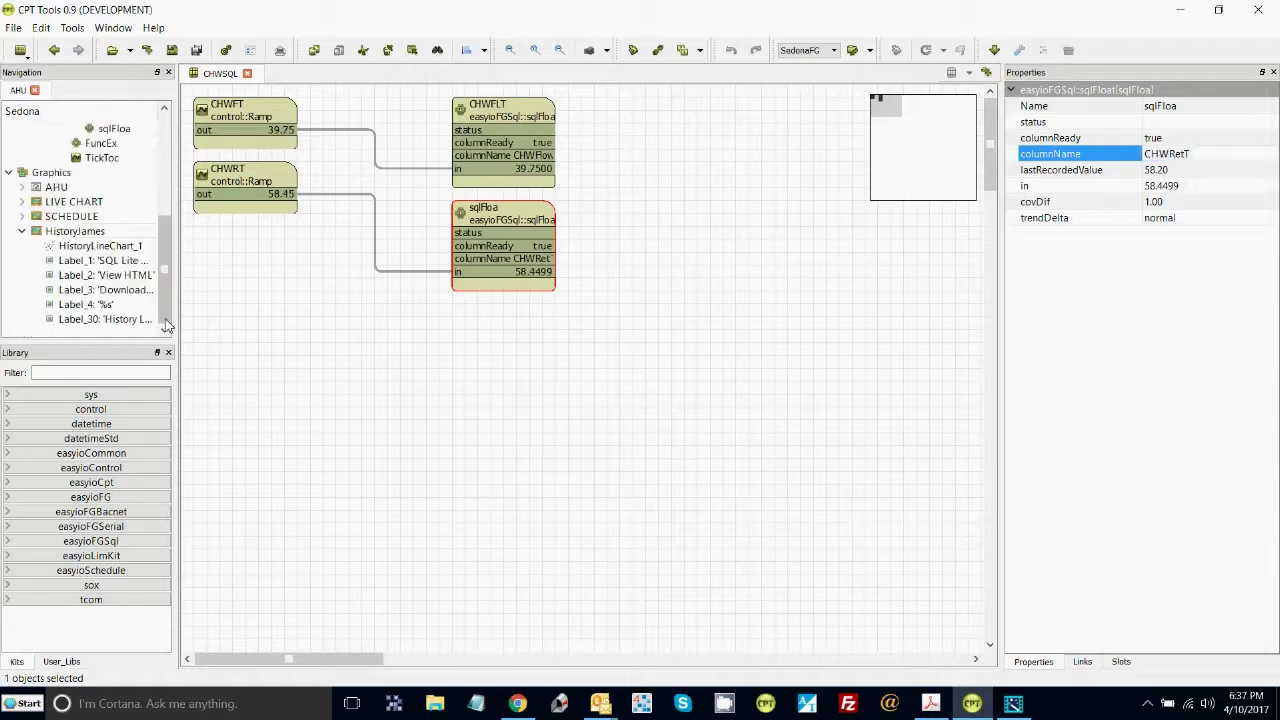
left_click(68, 232)
double_click(68, 232)
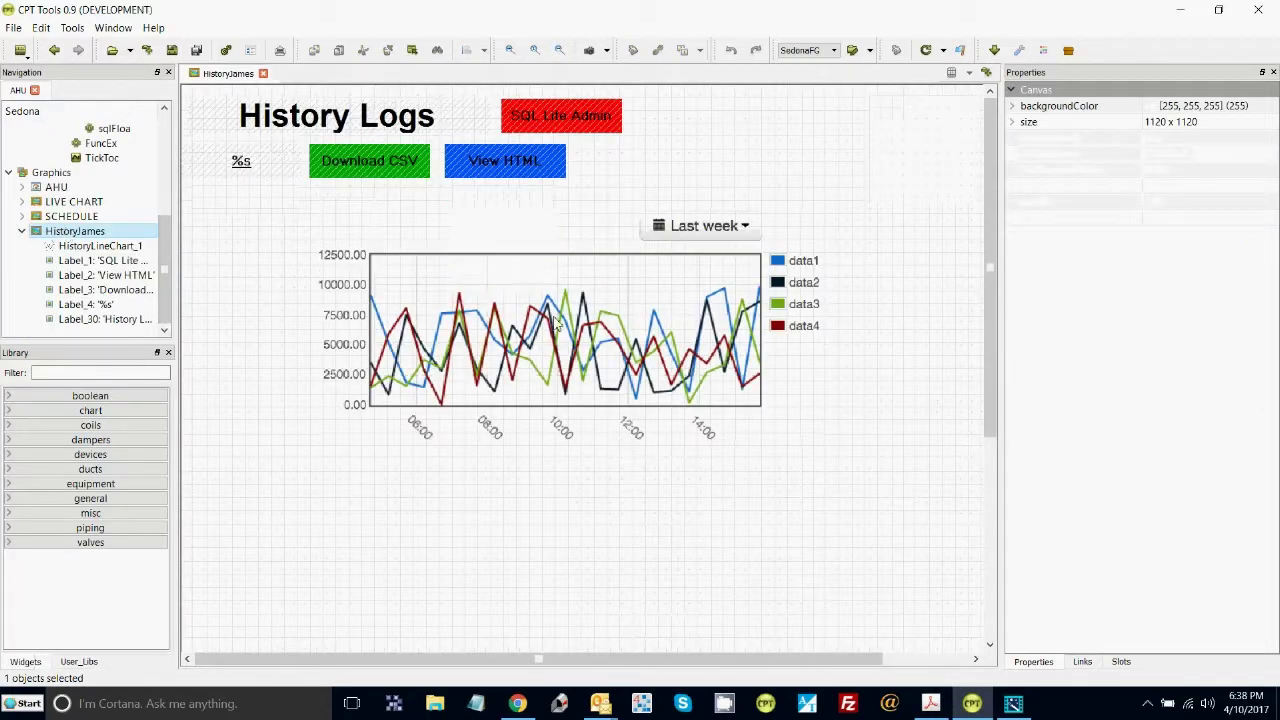
left_click(557, 325)
left_click(1173, 266)
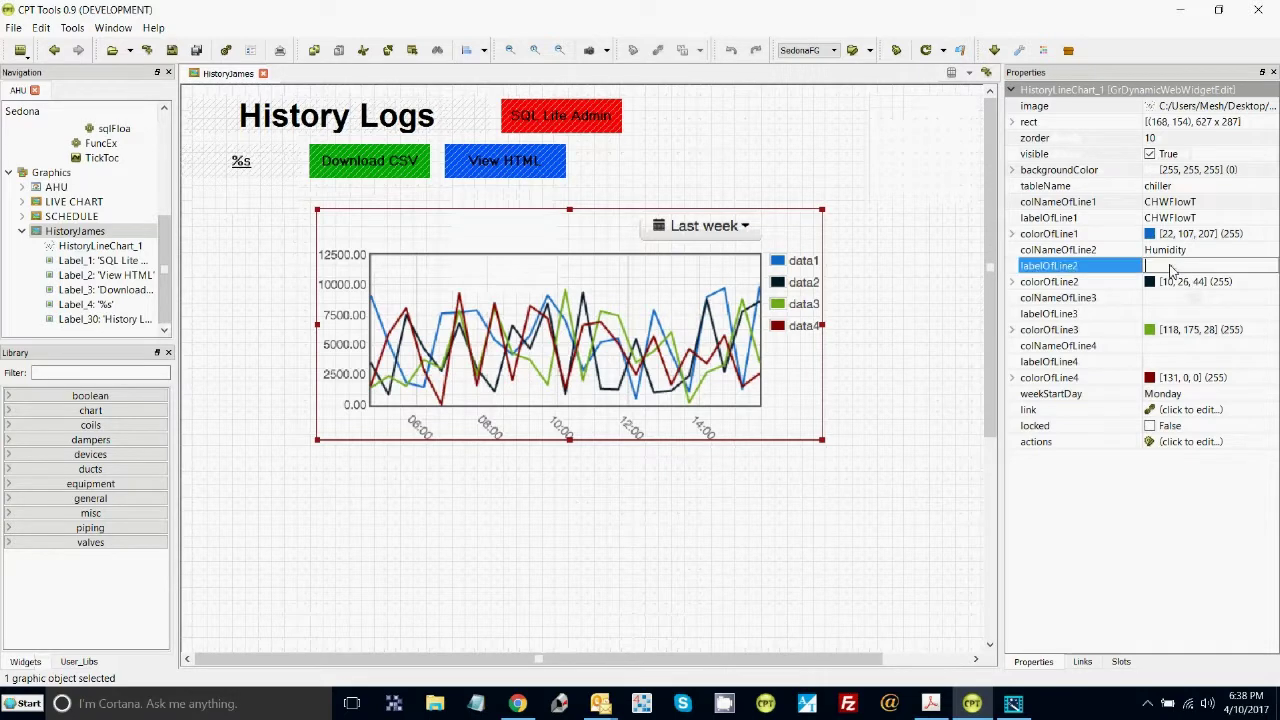
left_click(1173, 252)
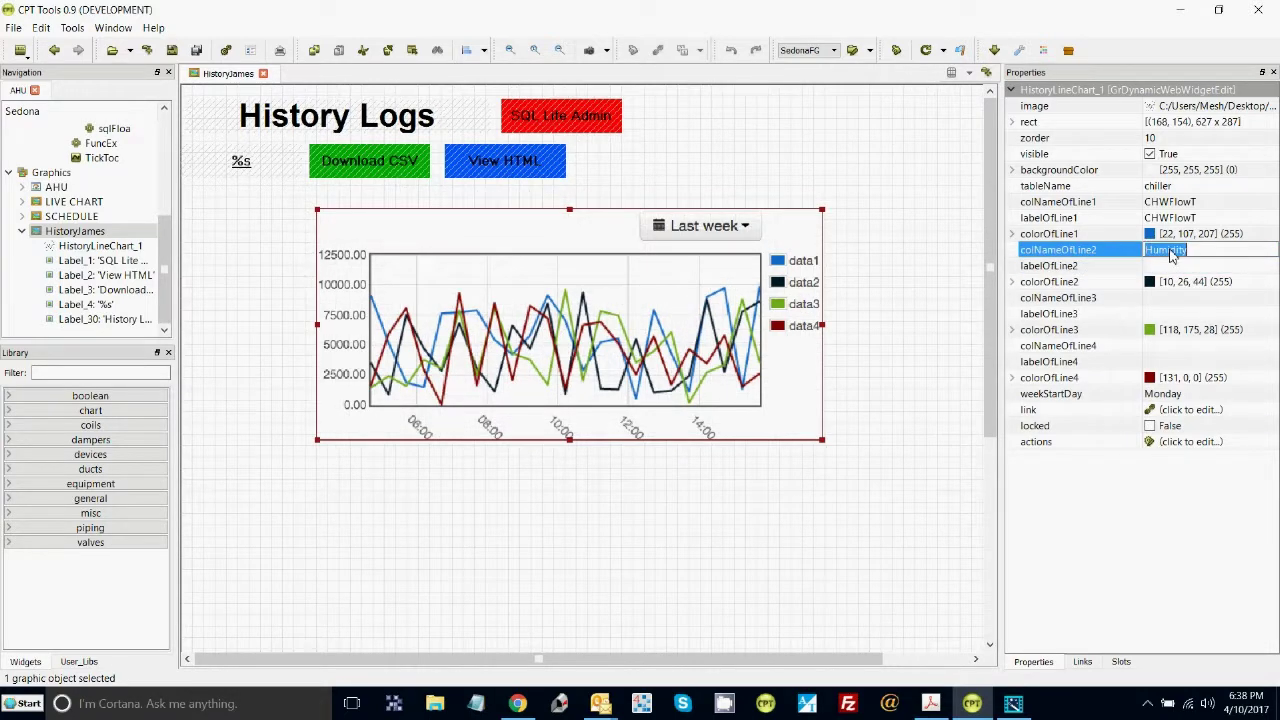
type("CHWRetT")
left_click(1168, 268)
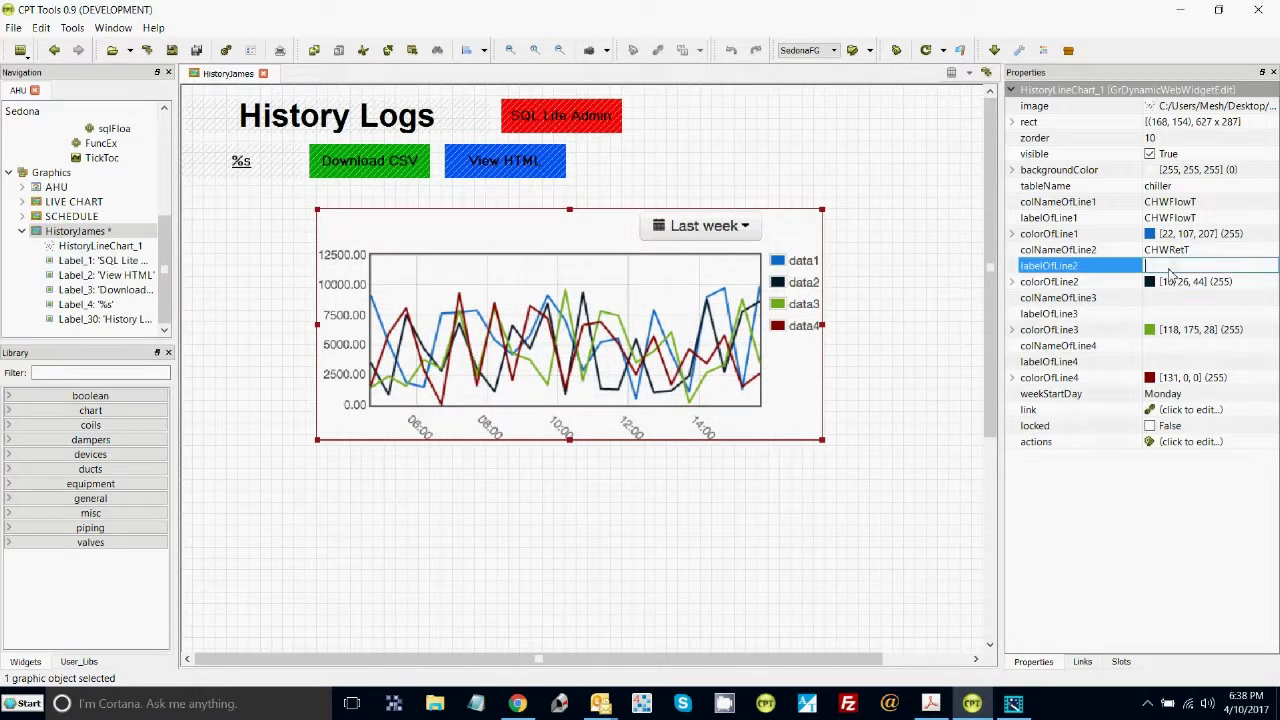
key("ctrl+v")
key("Return")
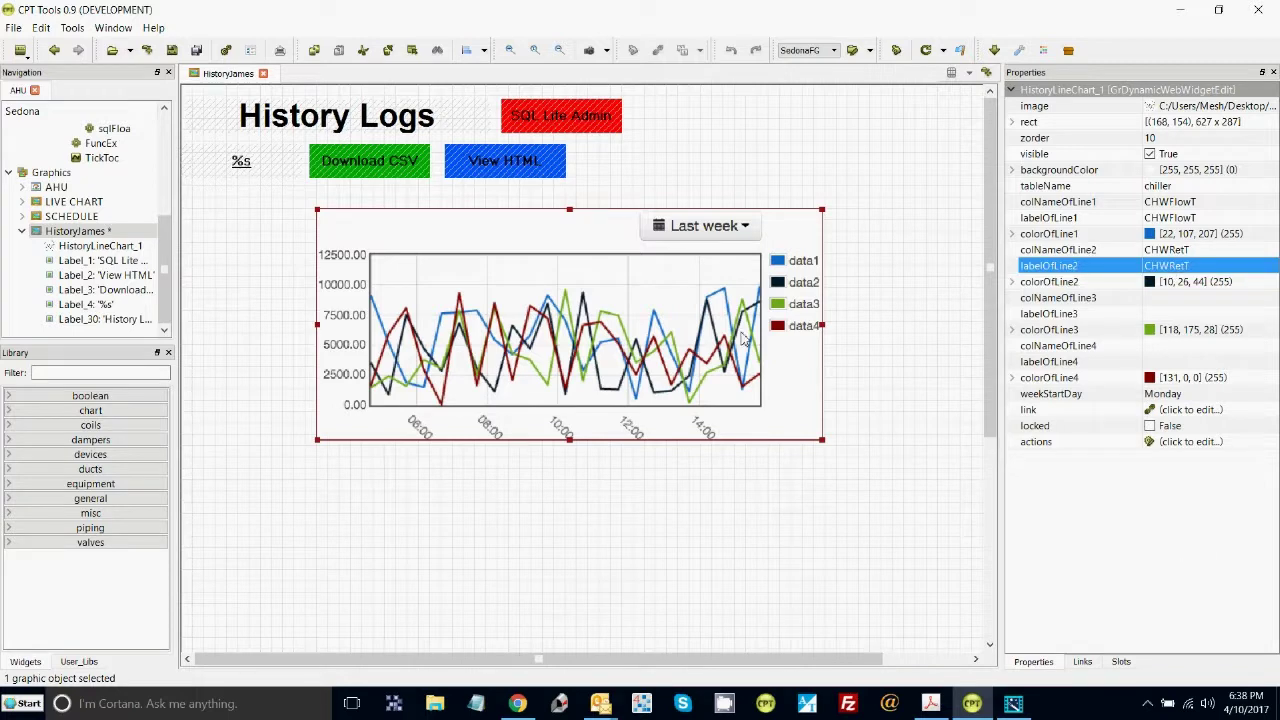
Run a full deploy of the graphics to the controller with the prefilled login, and view the HistoryJames page in Chrome, closing the old CPT Graphics tab.
left_click(944, 51)
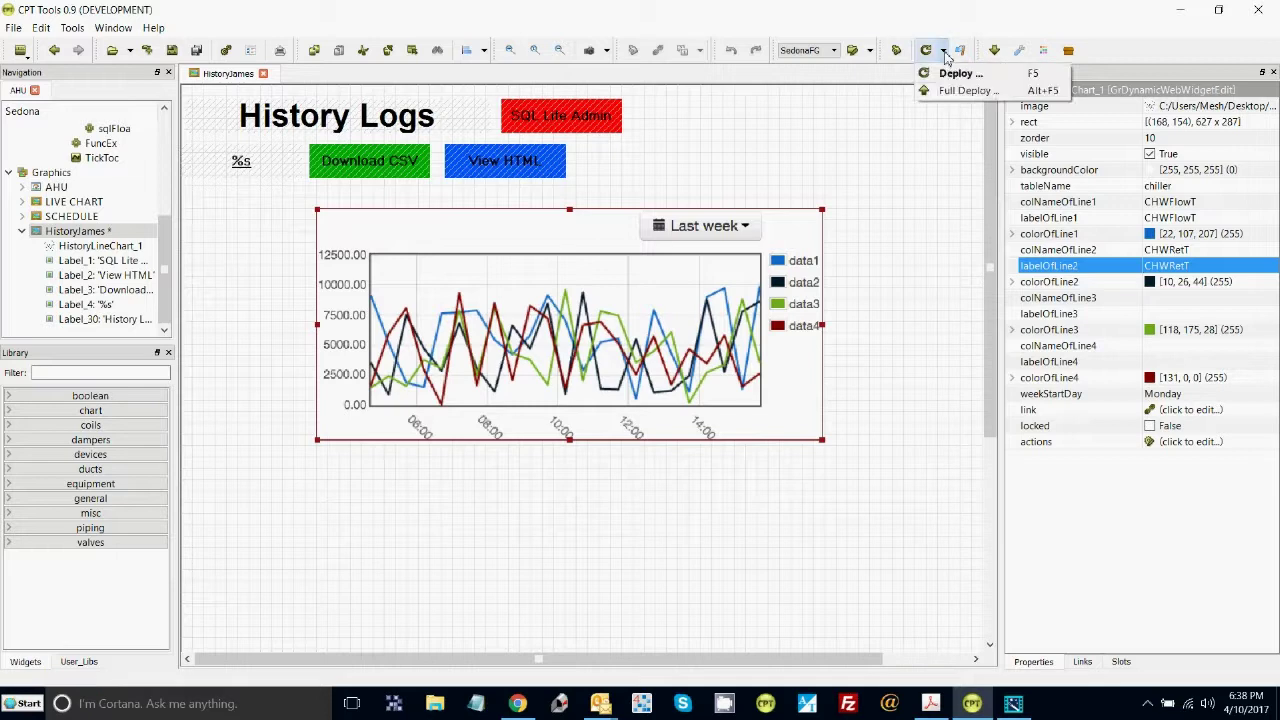
left_click(946, 94)
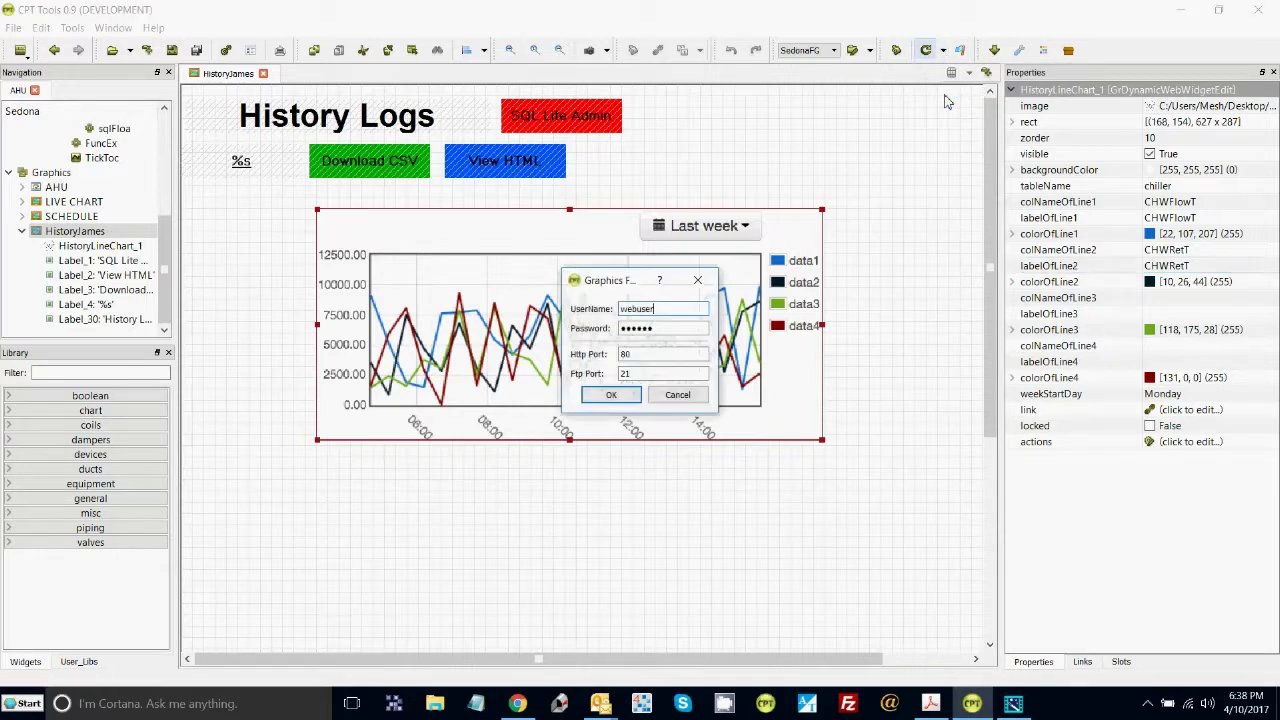
left_click(628, 396)
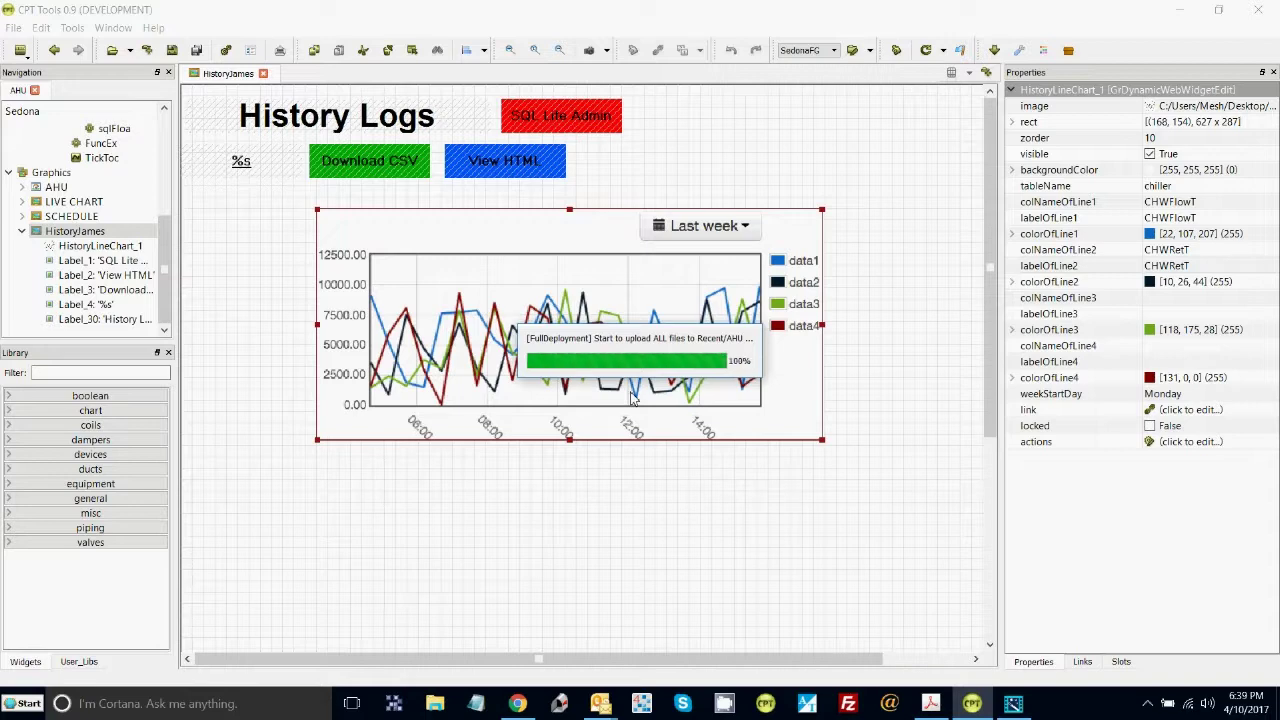
left_click(959, 53)
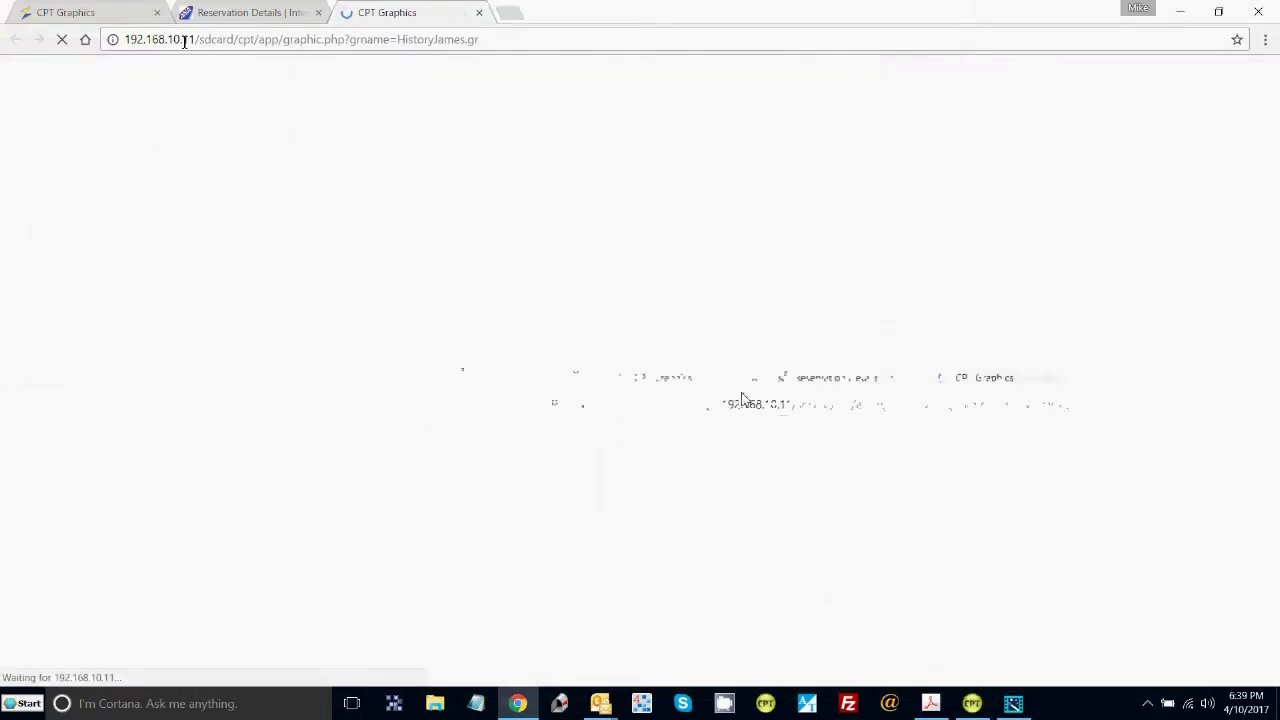
left_click(157, 14)
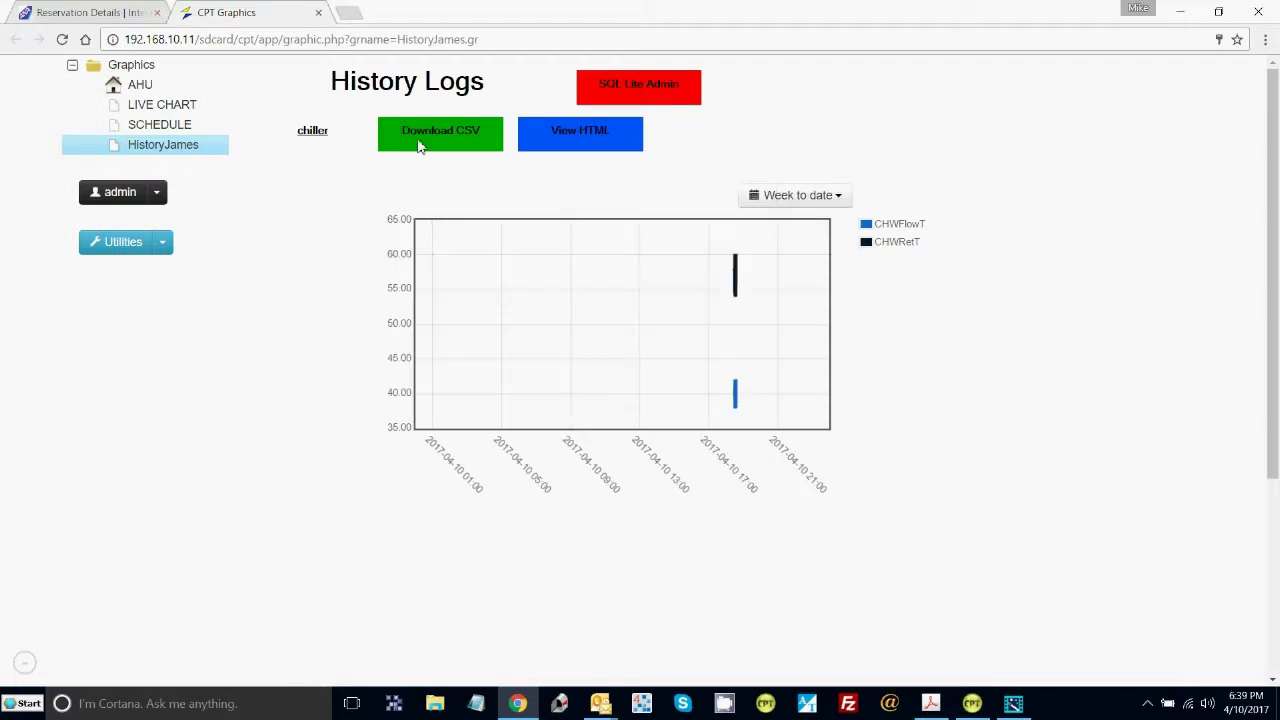
Zoom the history chart in on the logged CHWFlowT and CHWRetT data, then view the Yesterday and Week to date ranges.
left_click_drag(717, 237, 770, 247)
left_click_drag(522, 250, 684, 270)
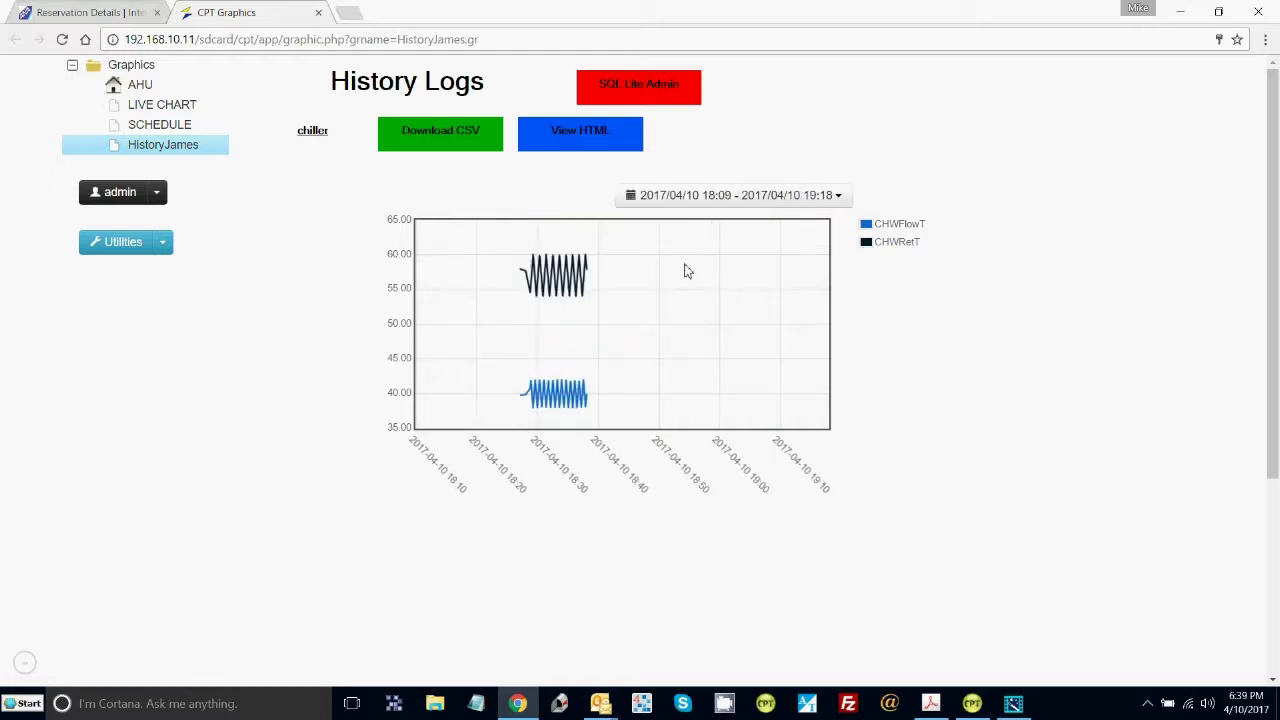
left_click(840, 198)
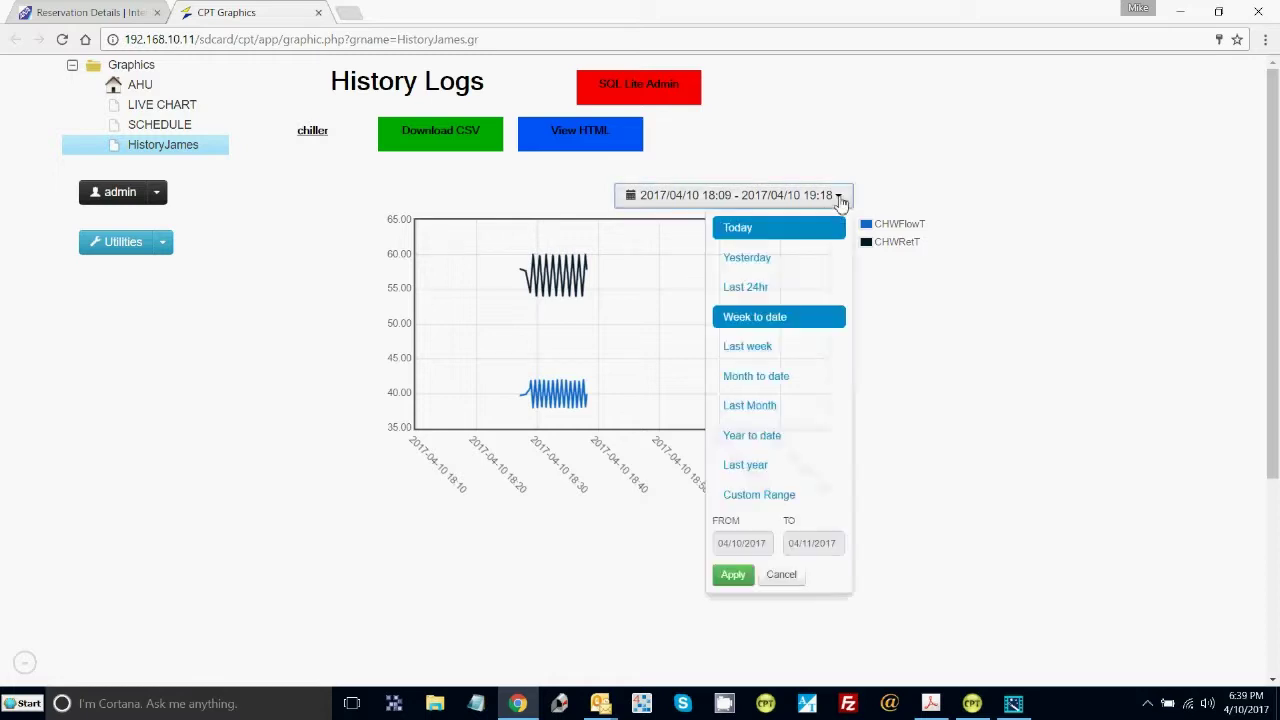
left_click(789, 260)
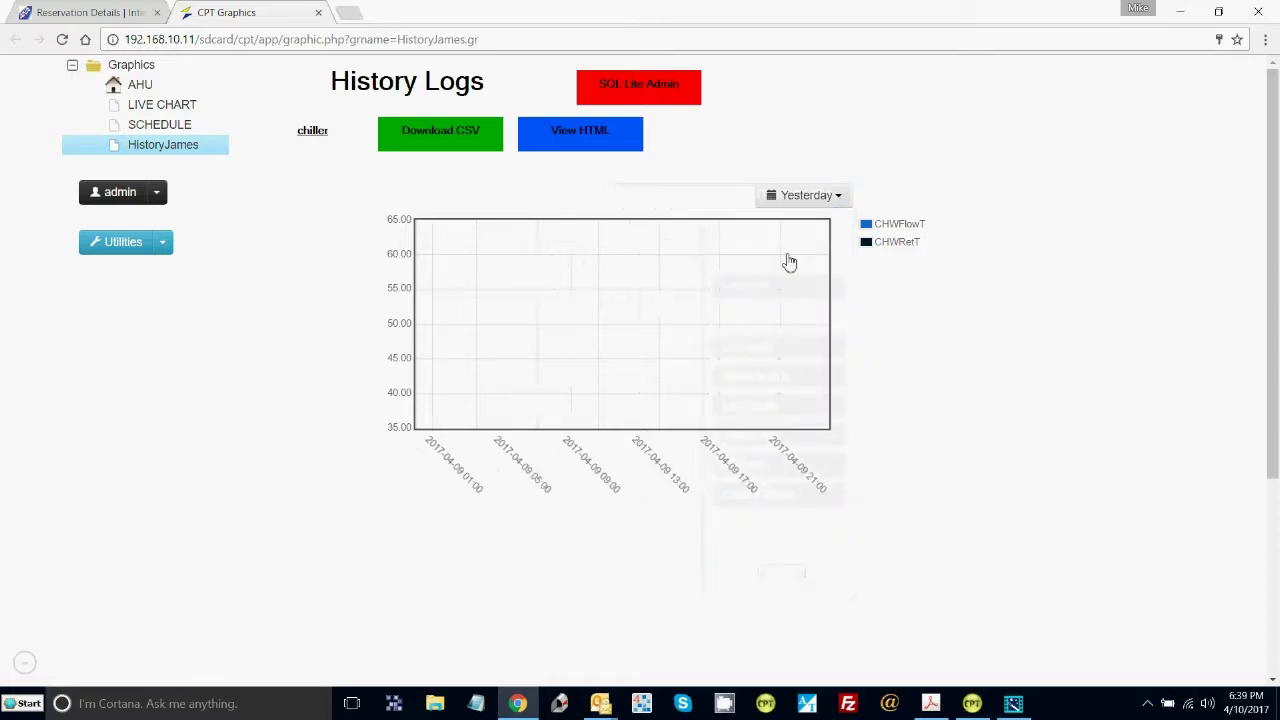
left_click(837, 197)
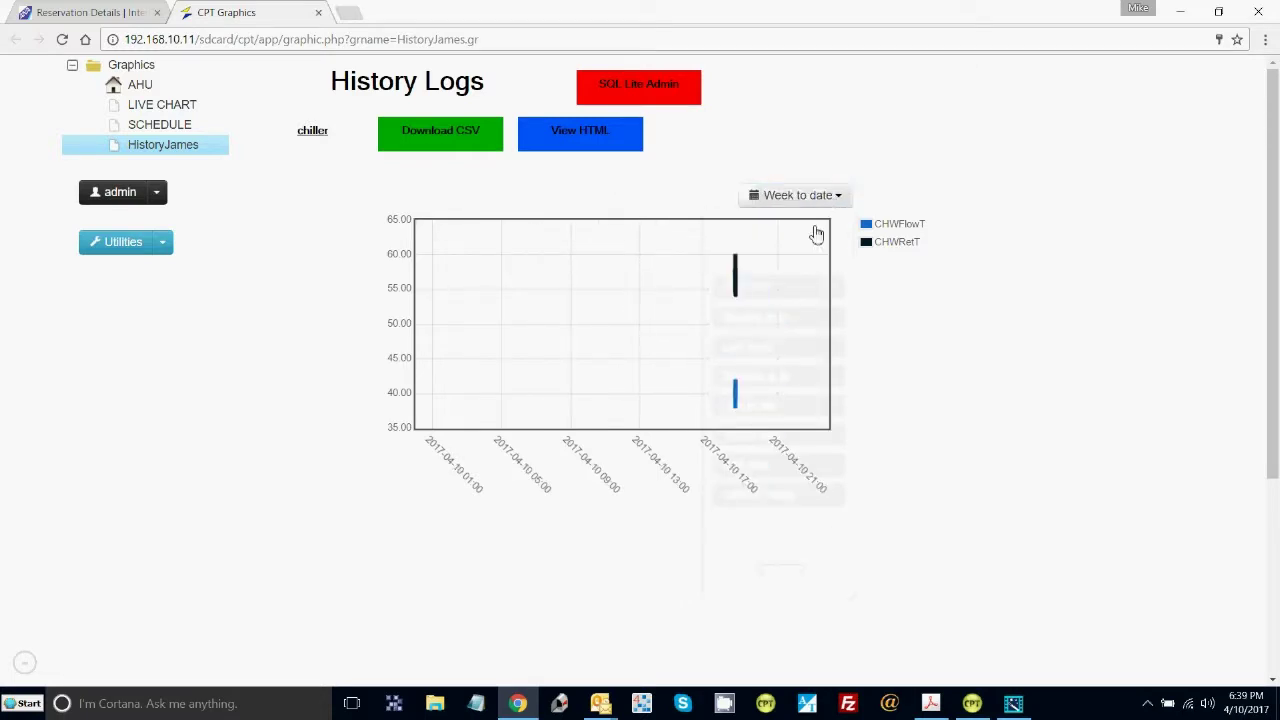
Download the chiller history as a CSV file and open it in Excel, fitting column A's width to its dates.
left_click(456, 137)
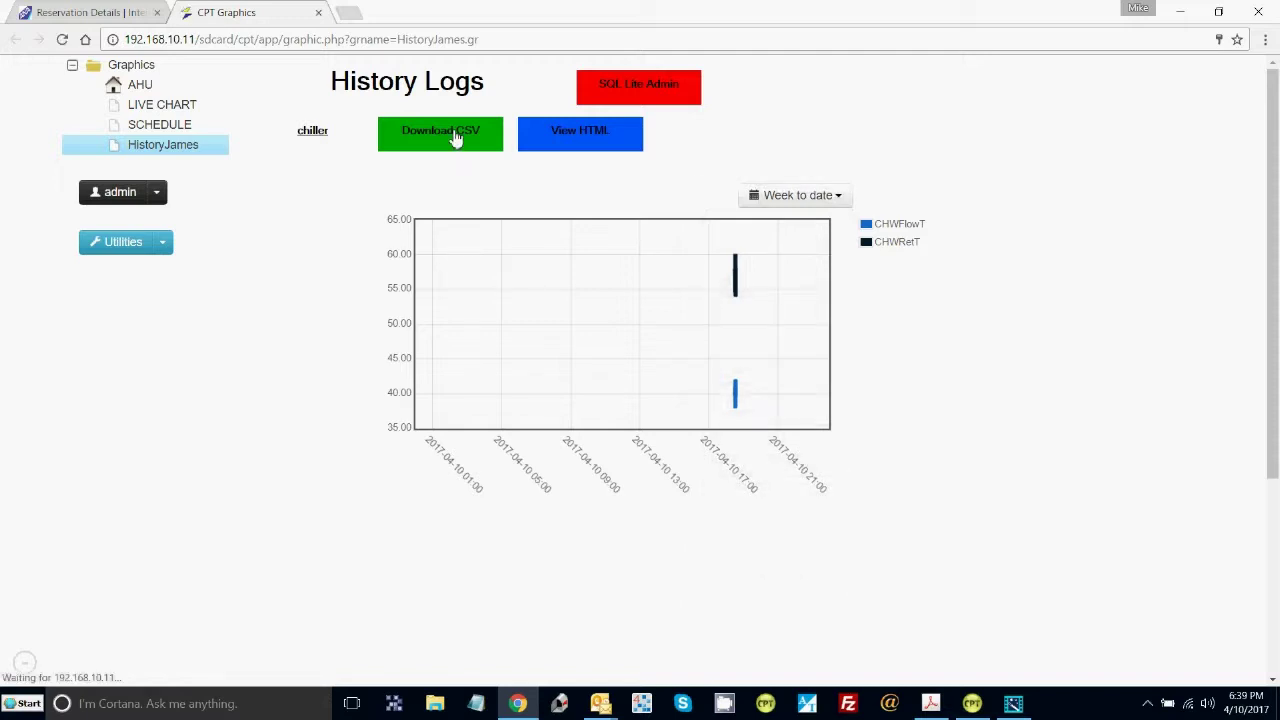
left_click(97, 668)
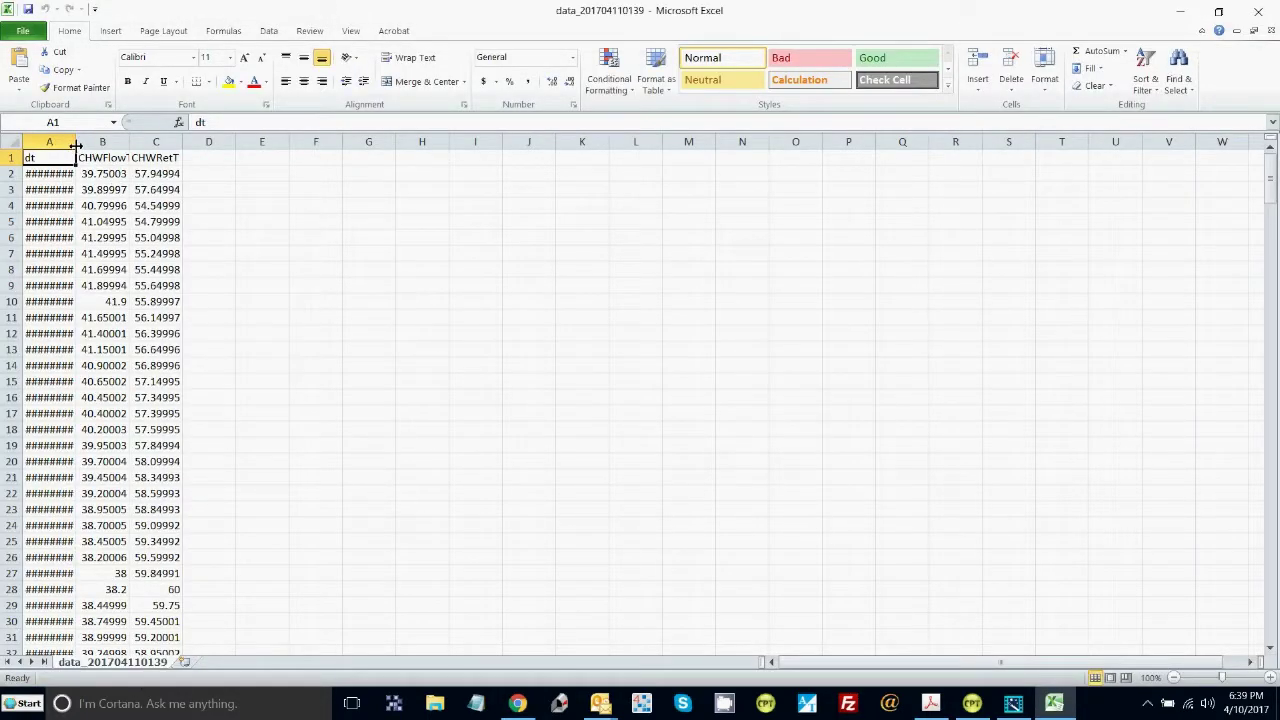
double_click(75, 146)
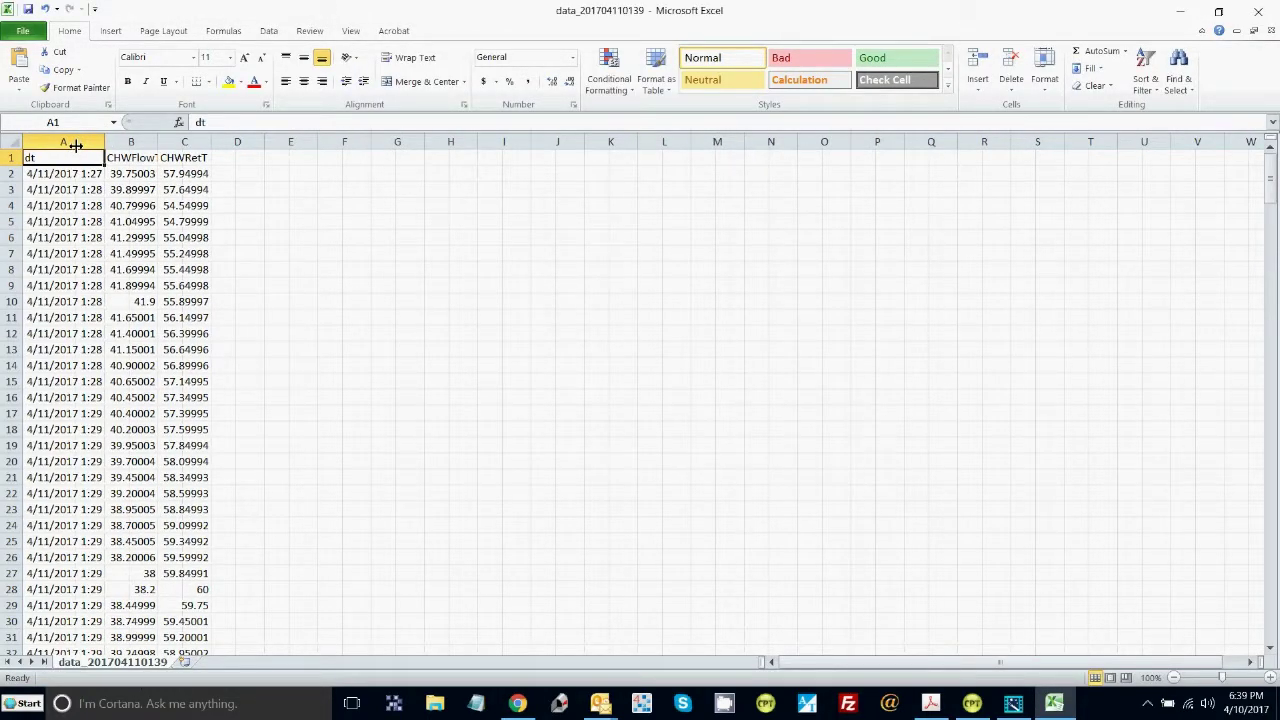
Look through the logged temperature records further down the sheet and close the CSV workbook.
left_click(1273, 403)
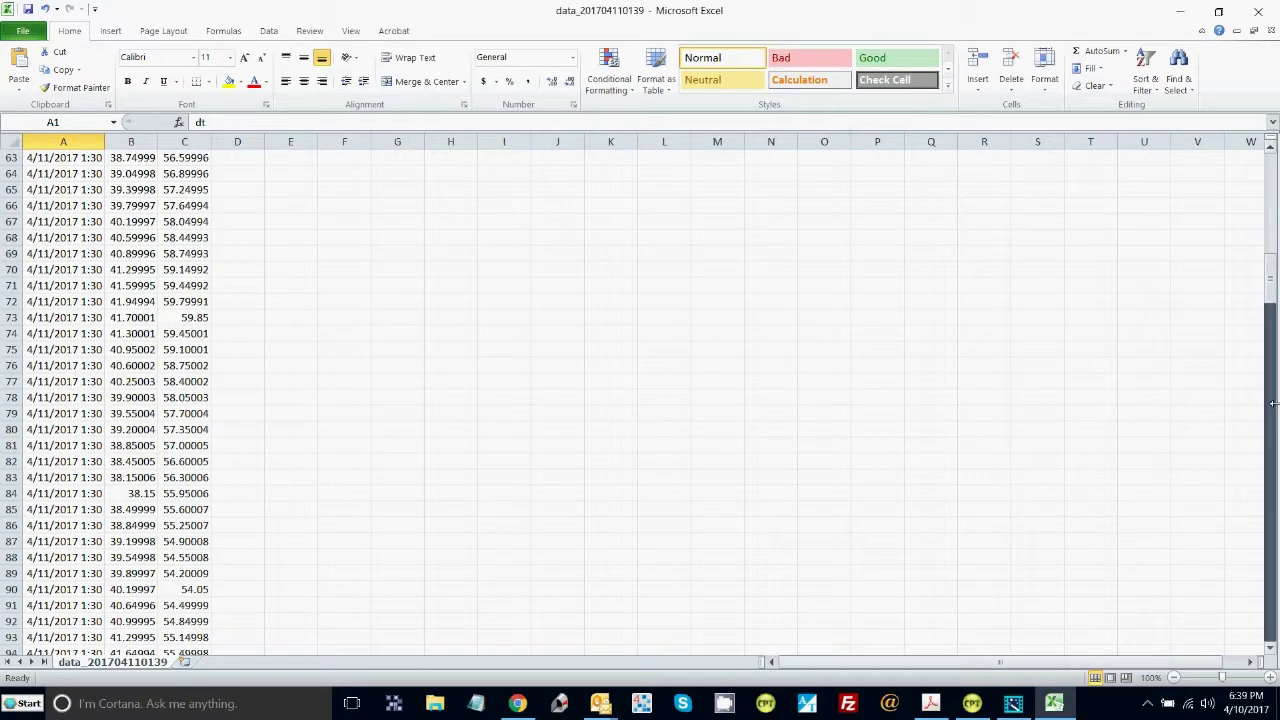
left_click(1273, 403)
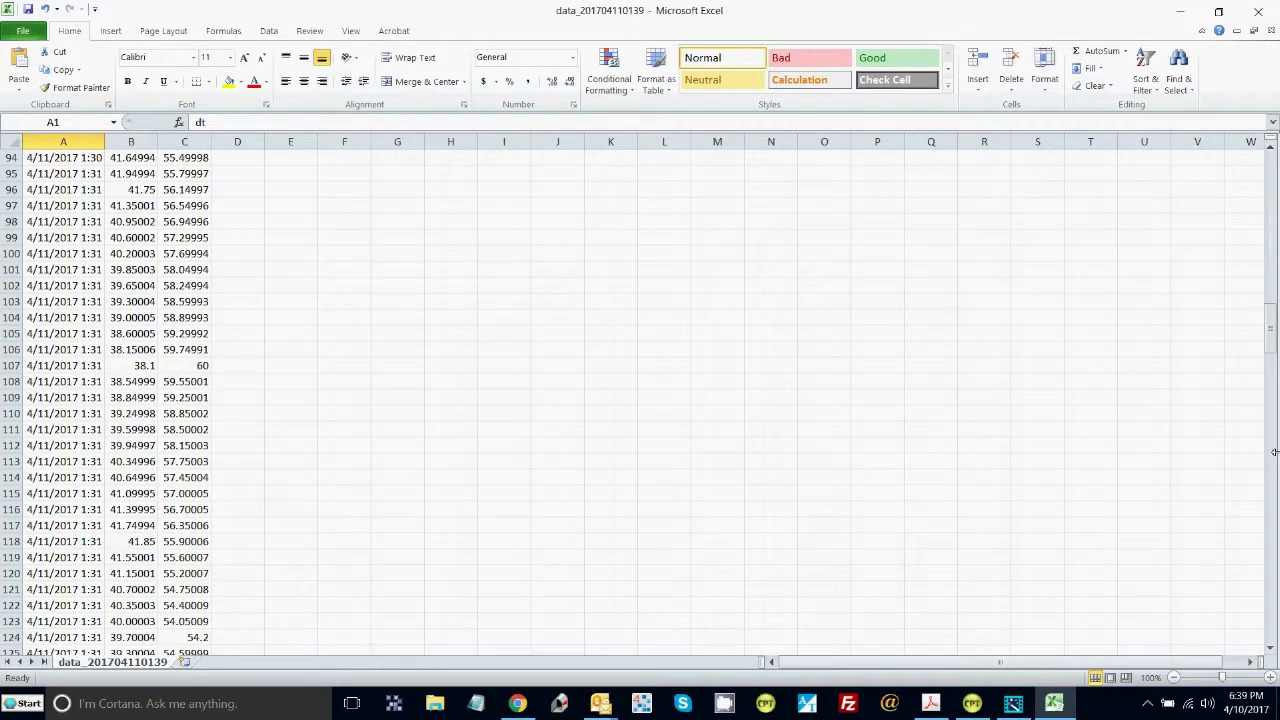
left_click(1258, 11)
left_click(636, 373)
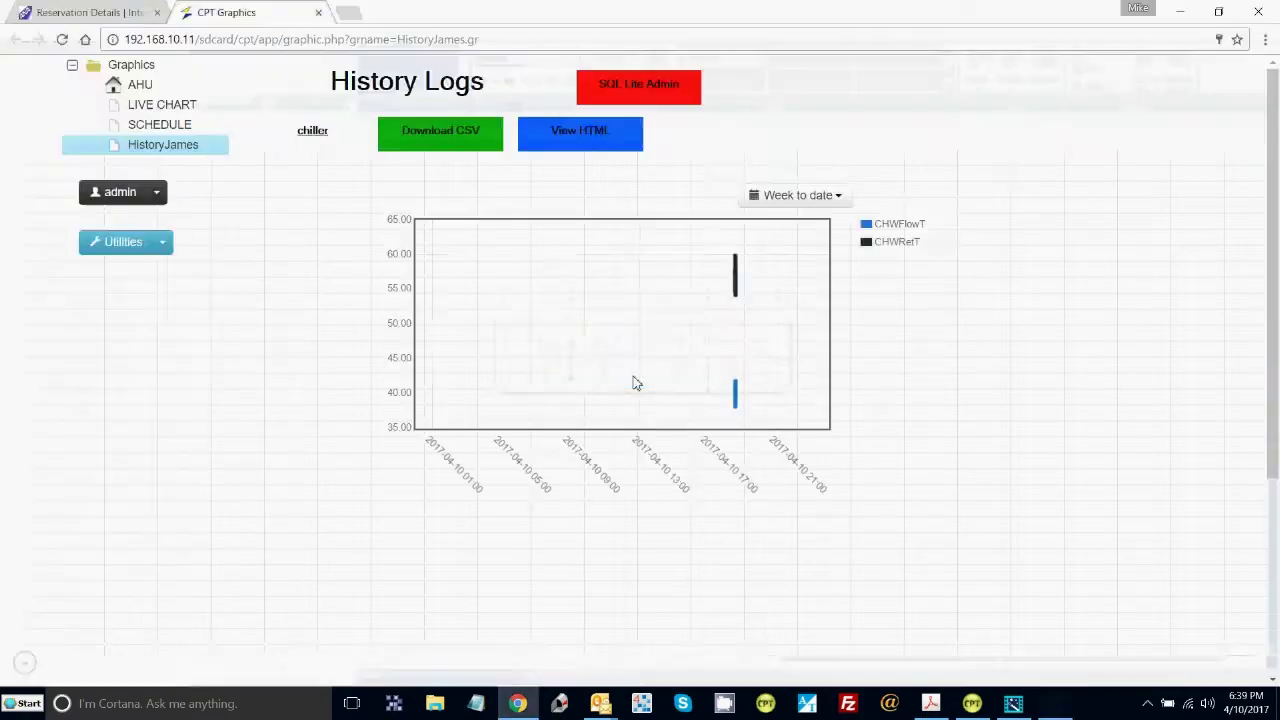
Open the chiller table's HTML view from the history page and look through its records, returning to the first rows.
left_click(573, 136)
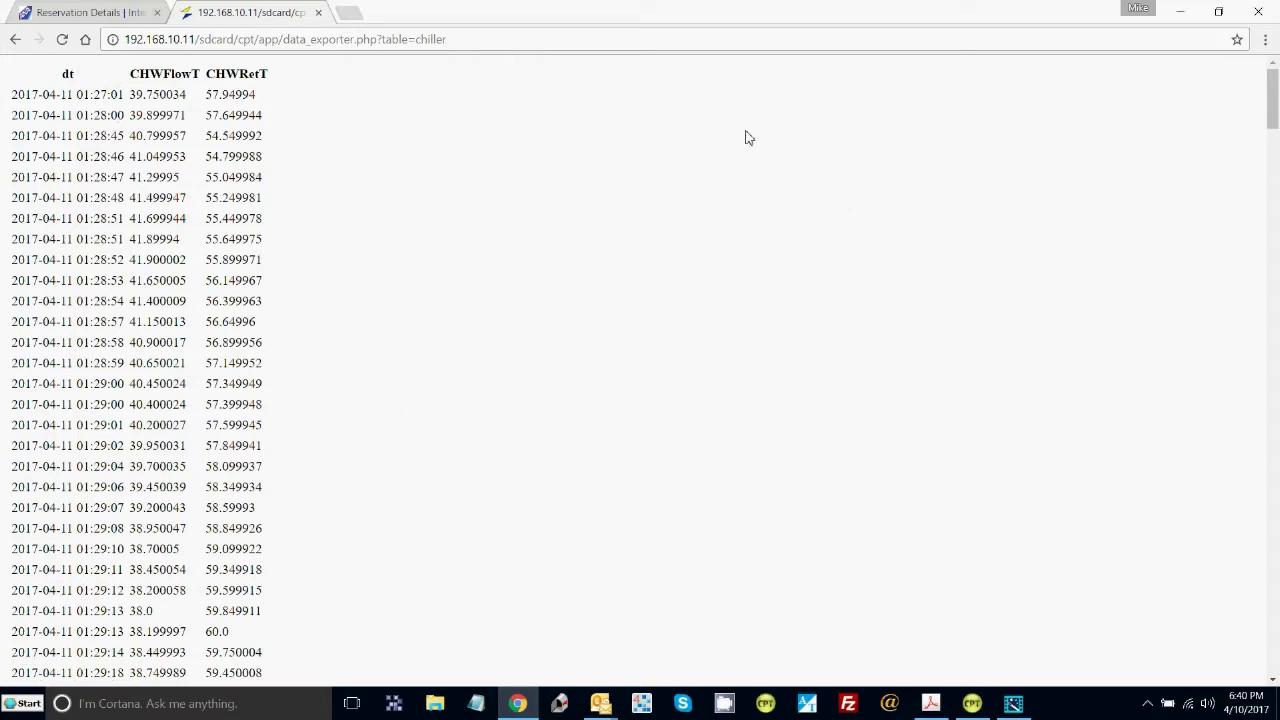
left_click(1270, 502)
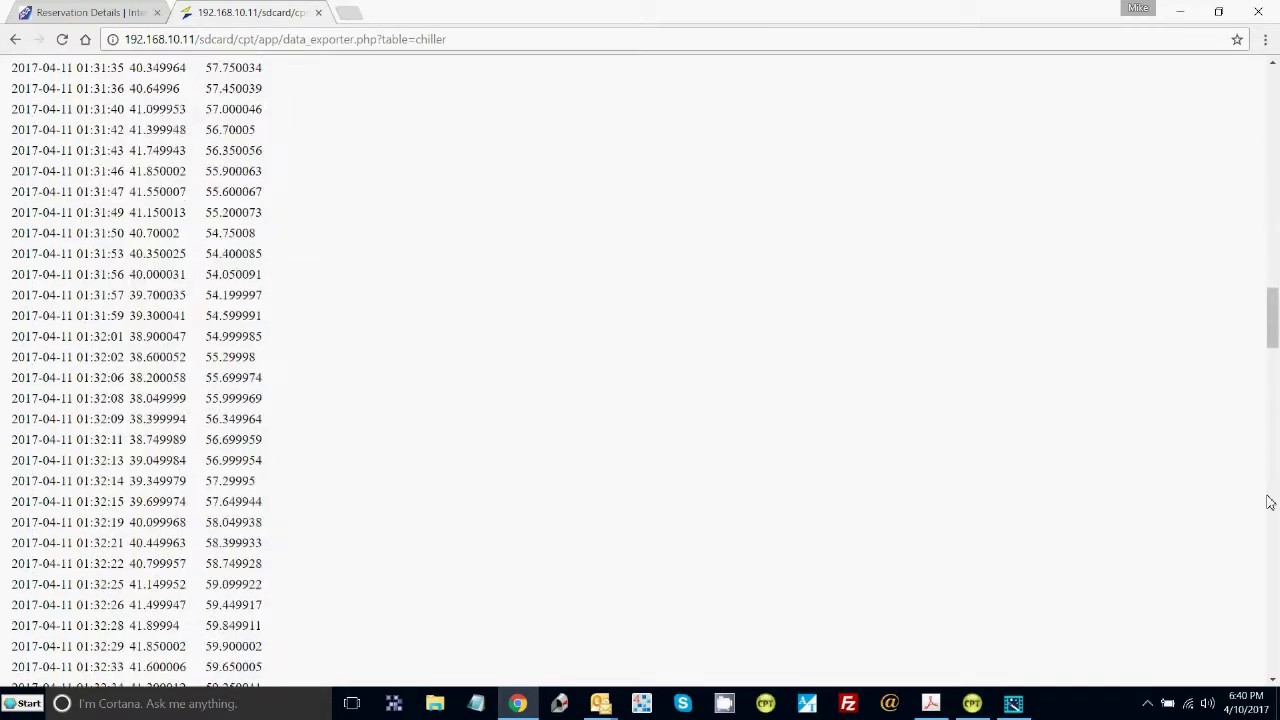
scroll(1270, 502, "down", 1)
left_click(1278, 155)
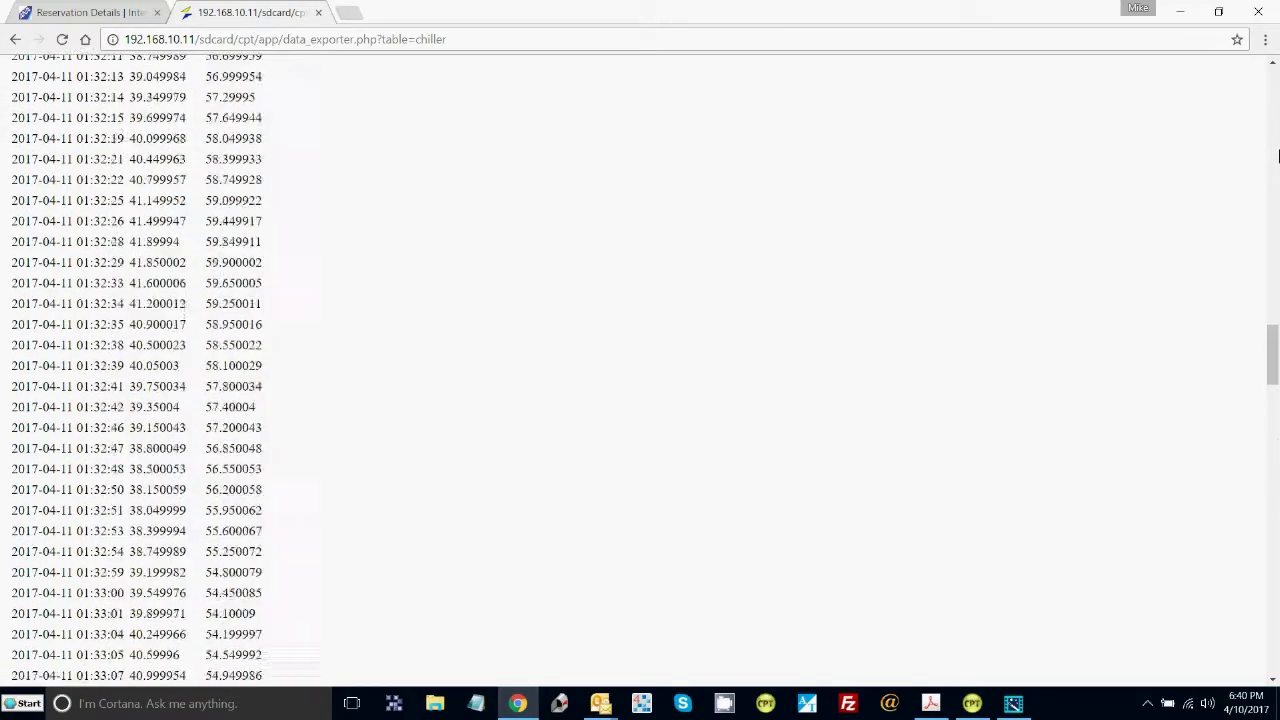
left_click(1275, 83)
left_click(1274, 83)
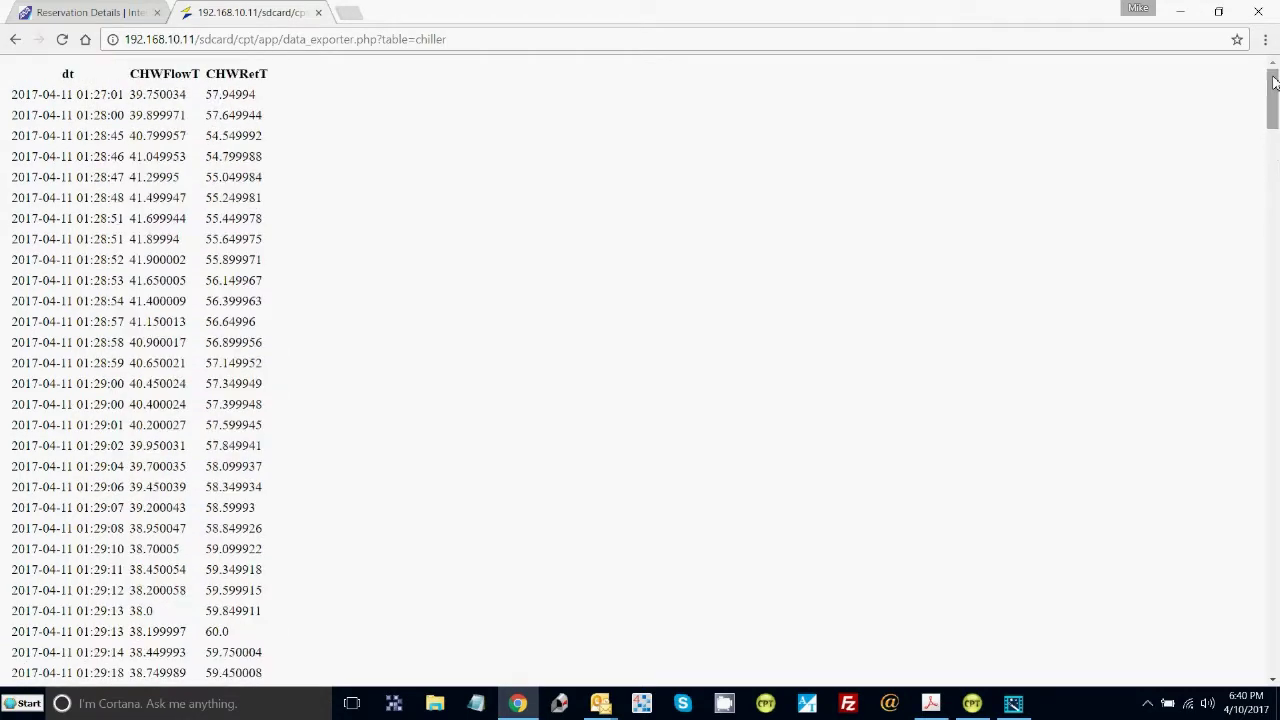